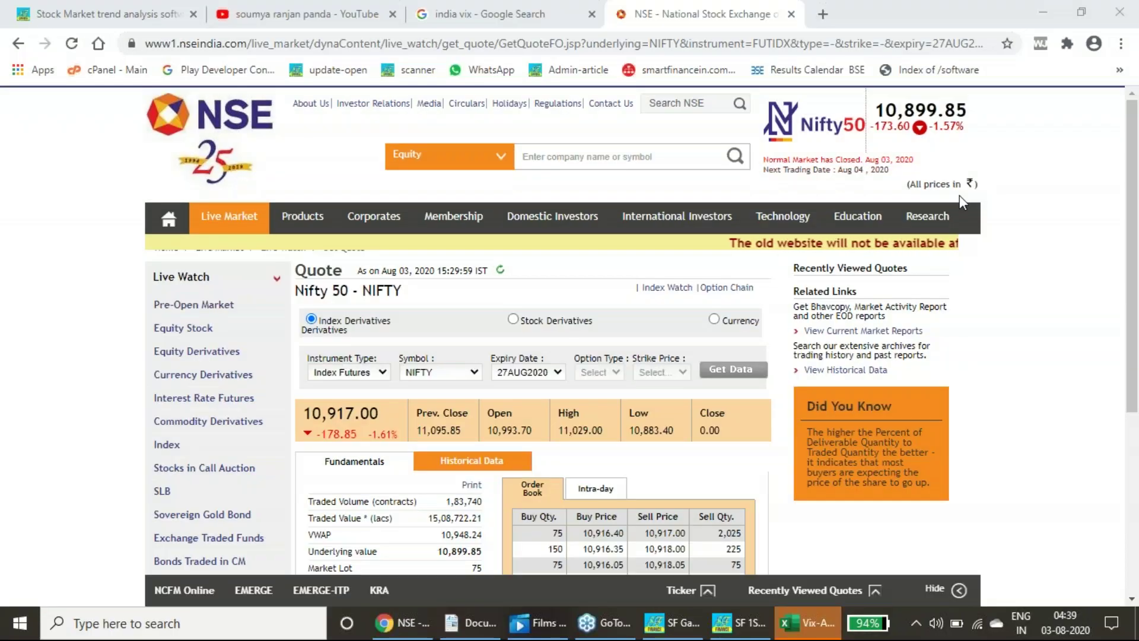
Step: Glance at the VIX analysis workbook and the SF 1SD webinar recording, then return to Chrome
click(805, 631)
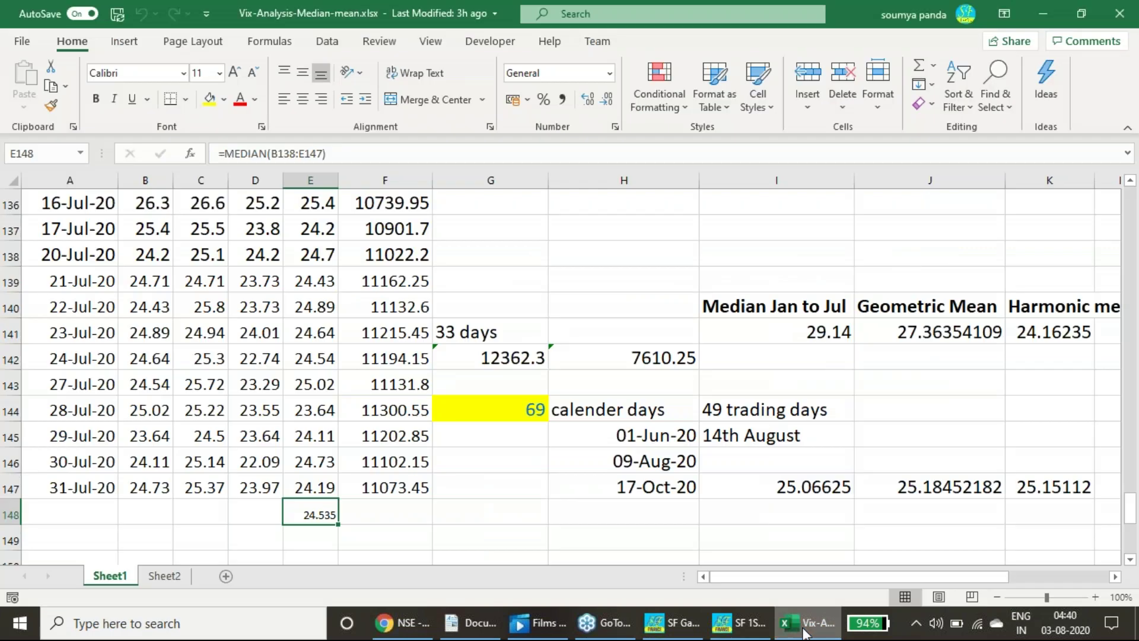
mouse_move(664, 633)
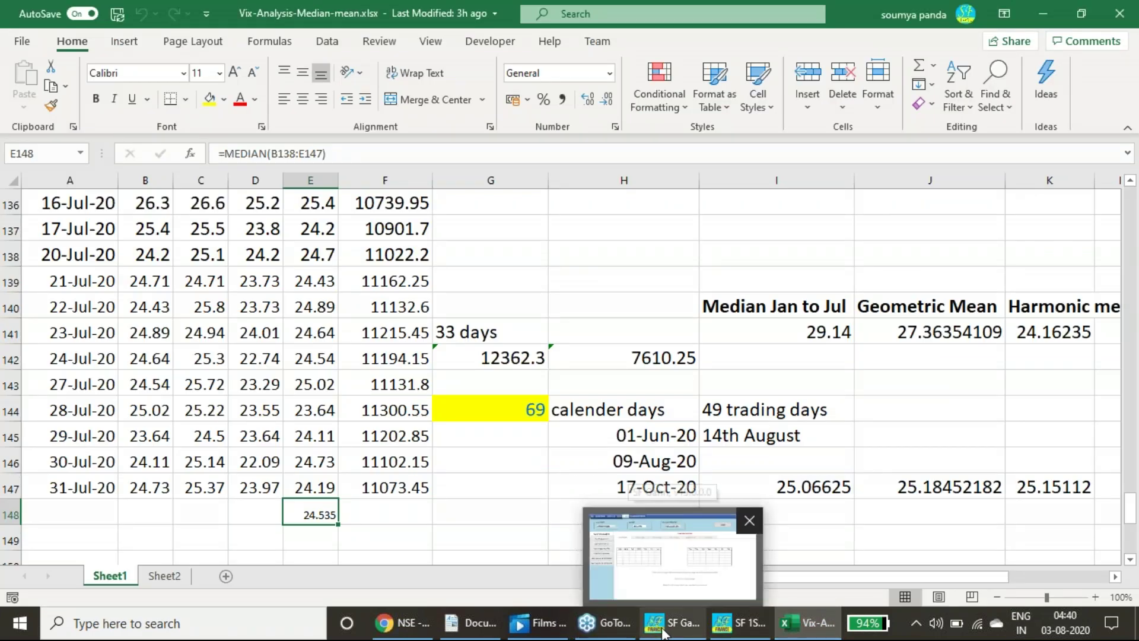
click(561, 634)
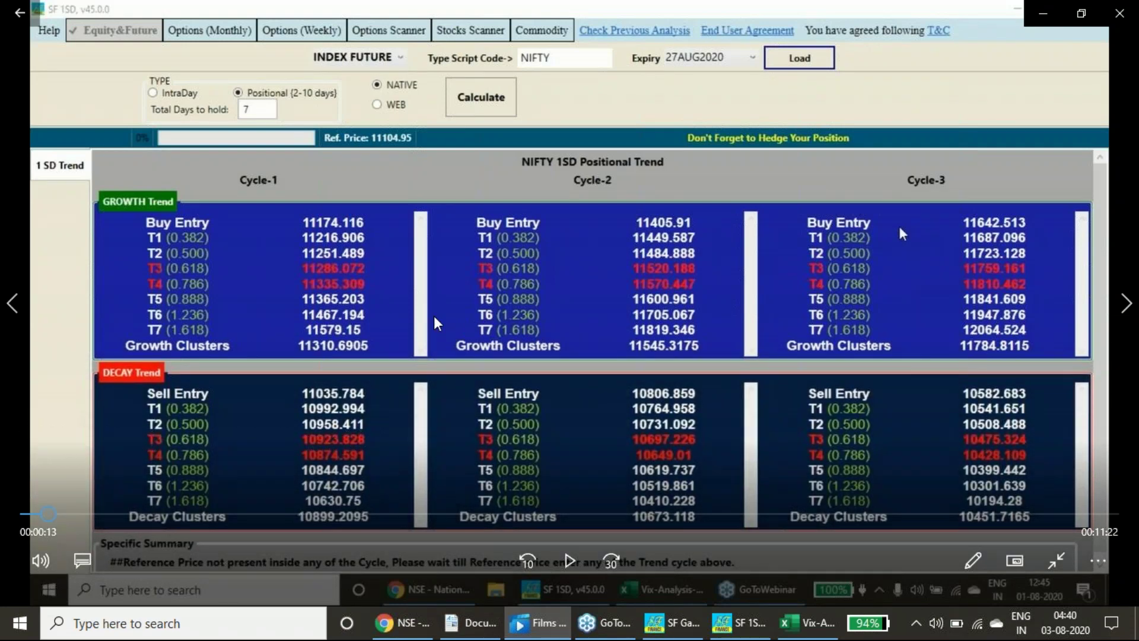
click(403, 623)
Step: Scroll through the channel's Nifty and VIX forecast videos, then switch to the smartfinancein.com tab
click(287, 13)
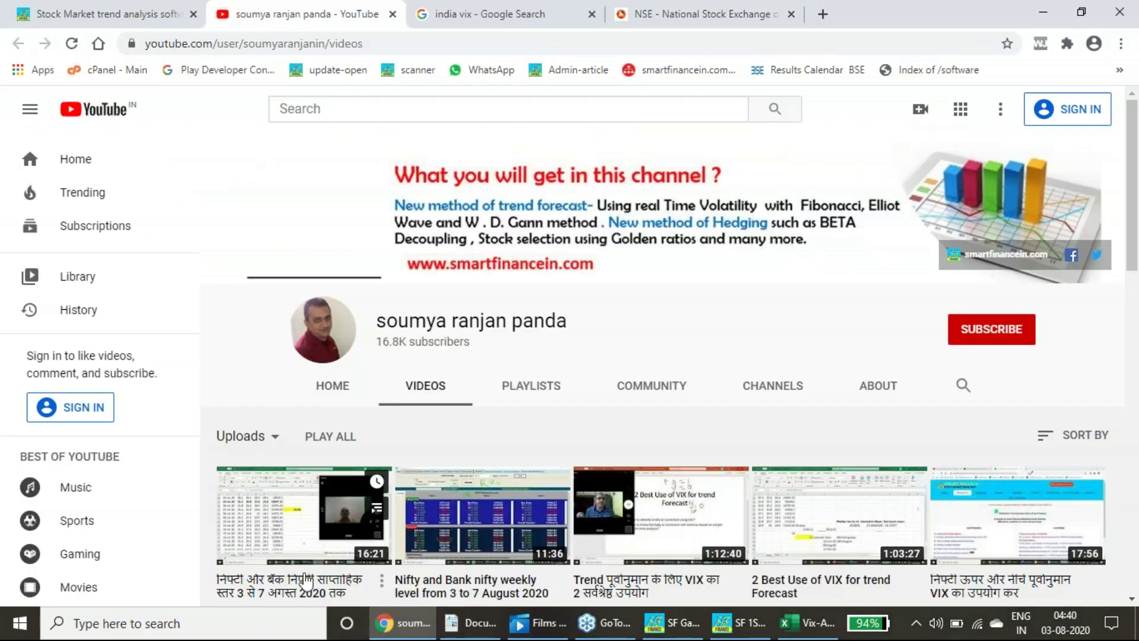
scroll(397, 548, down, 1)
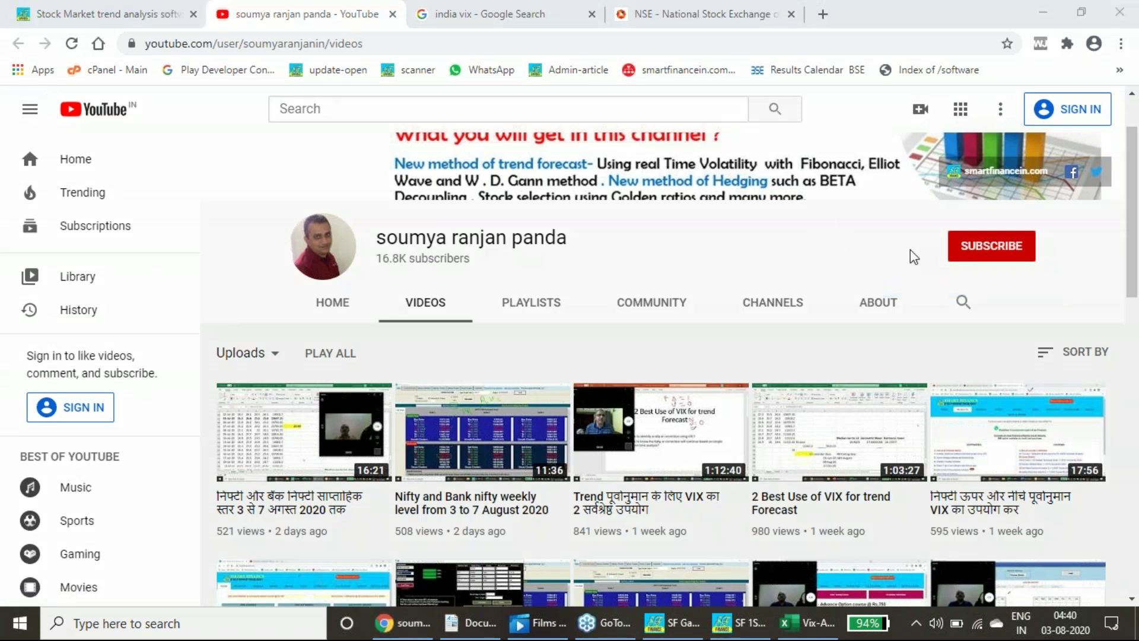
click(123, 17)
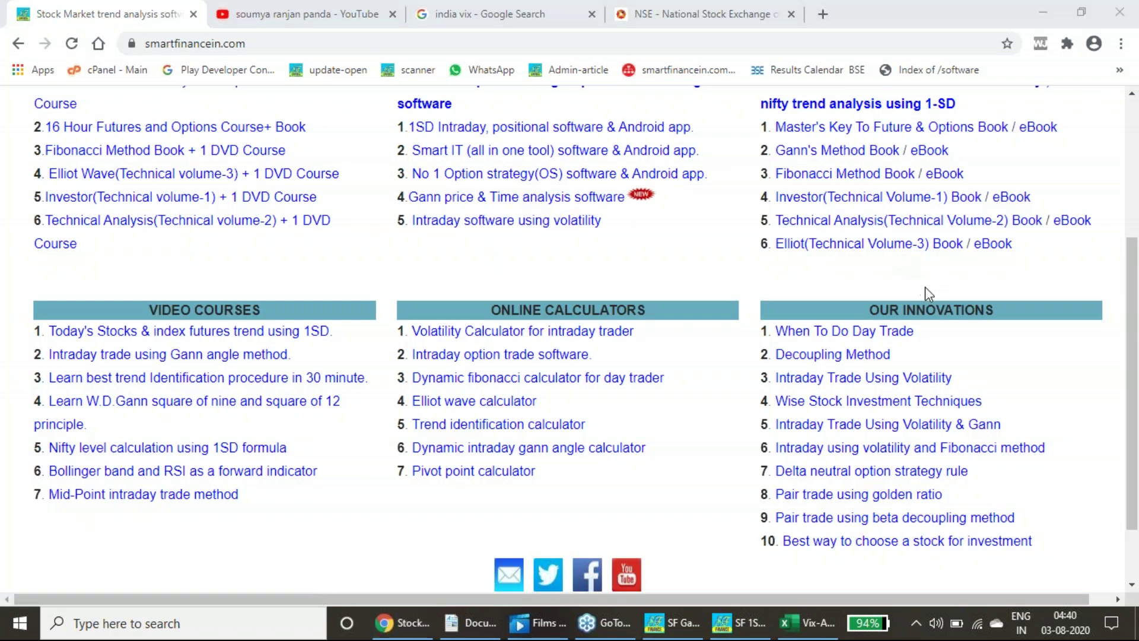
Step: Handwrite DAY-1 and O H L C notes on the page, erase them, and bring up SF Gann
mouse_move(262, 254)
mouse_down()
mouse_move(285, 261)
mouse_move(265, 276)
mouse_move(307, 250)
mouse_move(312, 276)
mouse_move(330, 247)
mouse_move(328, 277)
mouse_move(372, 251)
mouse_move(385, 264)
mouse_move(381, 249)
mouse_move(391, 264)
mouse_up()
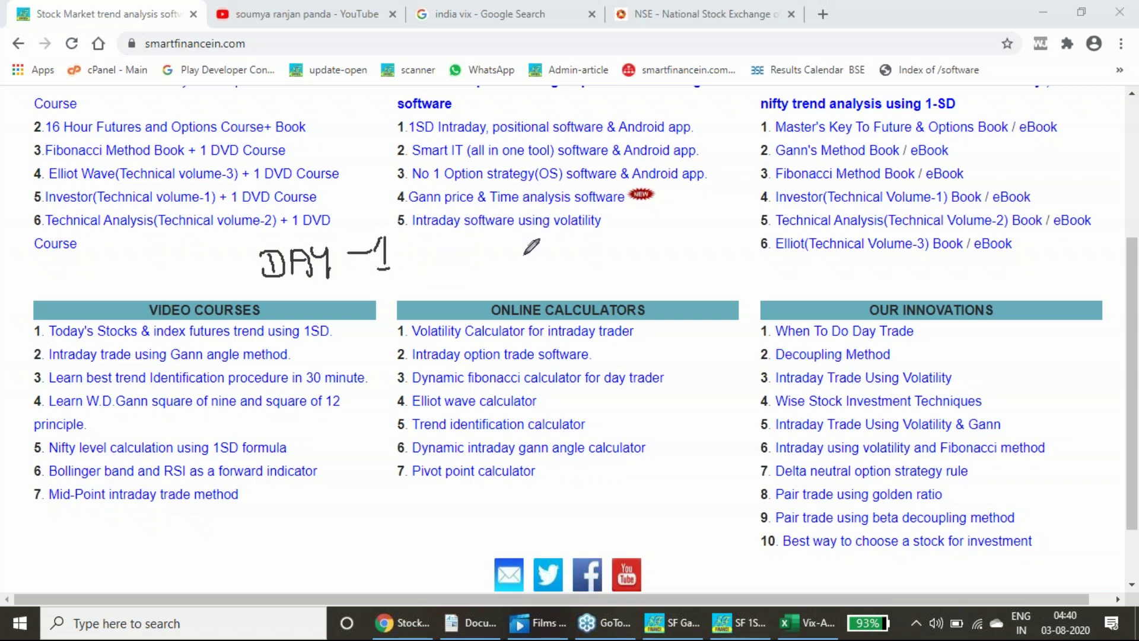
mouse_move(551, 241)
mouse_down()
mouse_move(539, 245)
mouse_move(610, 264)
mouse_move(636, 264)
mouse_move(635, 235)
mouse_move(672, 253)
mouse_move(739, 245)
mouse_up()
click(609, 235)
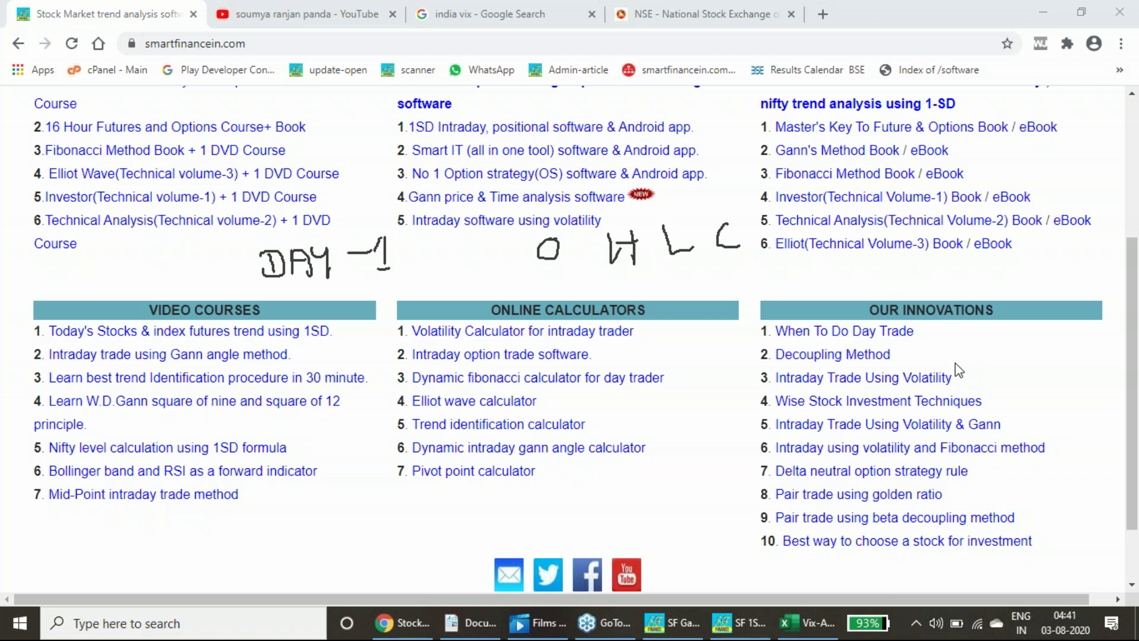
key(e)
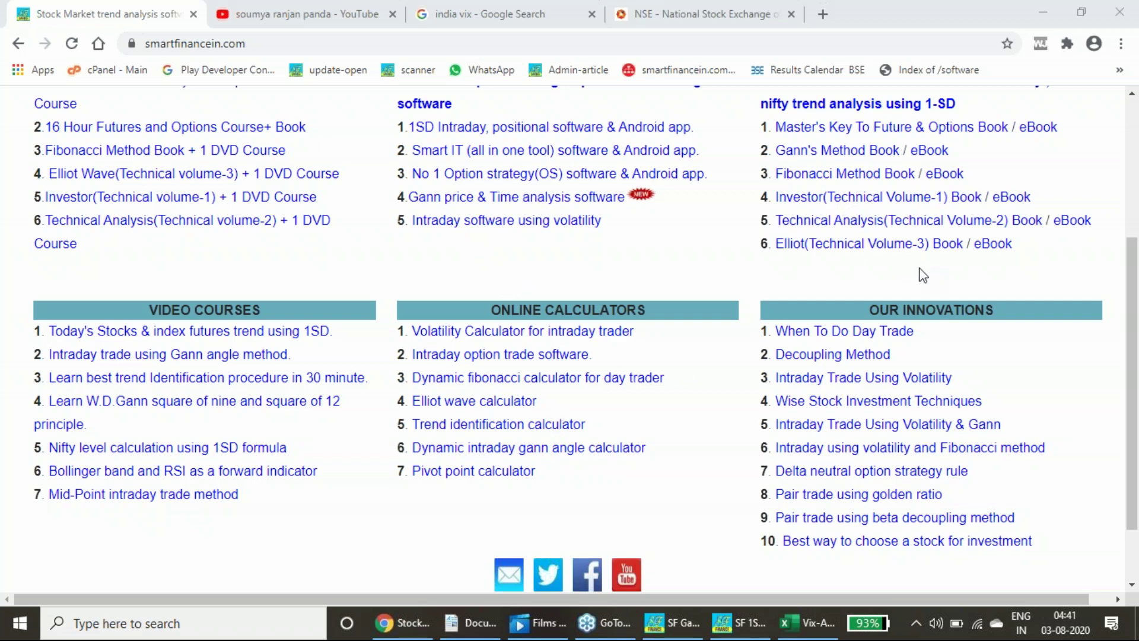
click(672, 622)
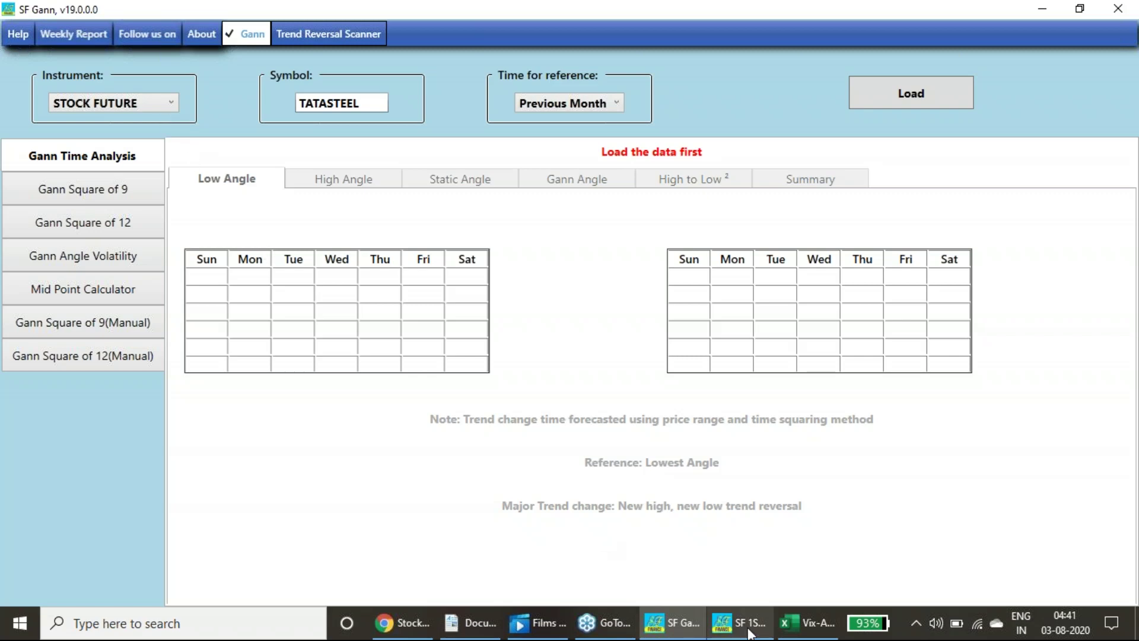
Step: Bring the Vix-Analysis-Median-mean workbook to the front in Excel
click(809, 626)
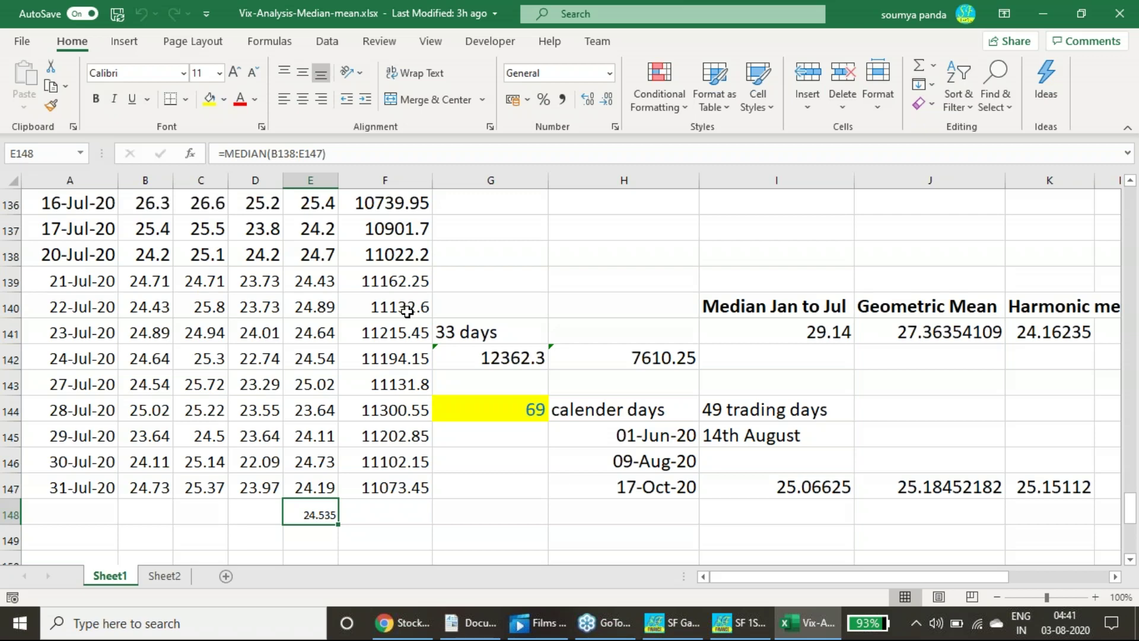
Step: Bring Chrome's smartfinancein.com page back in front of Excel
mouse_move(466, 623)
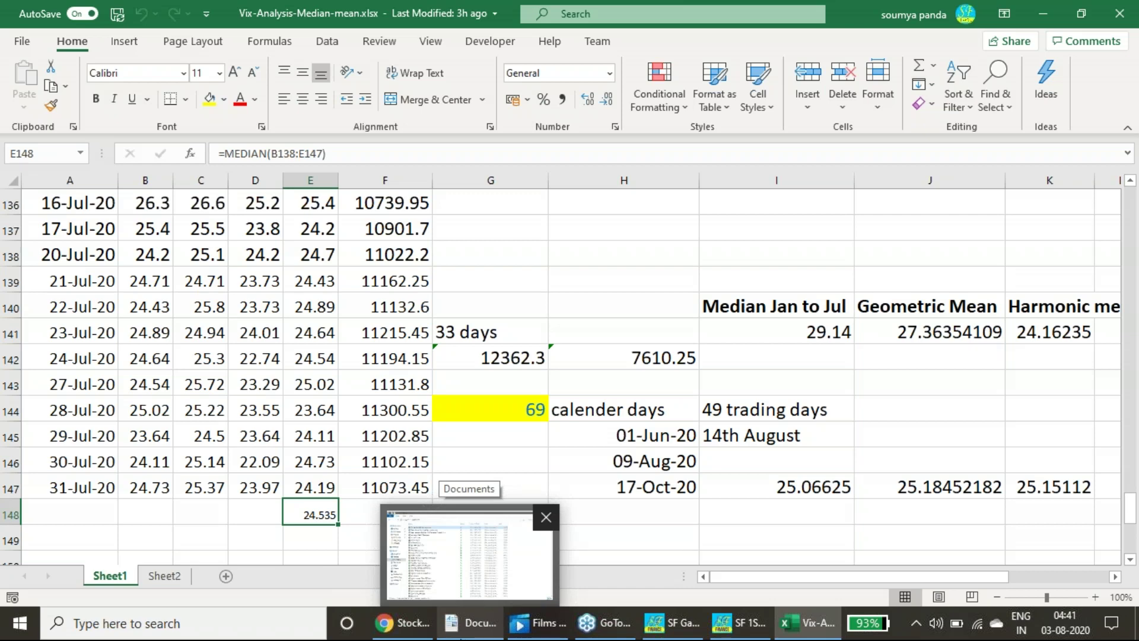
click(413, 632)
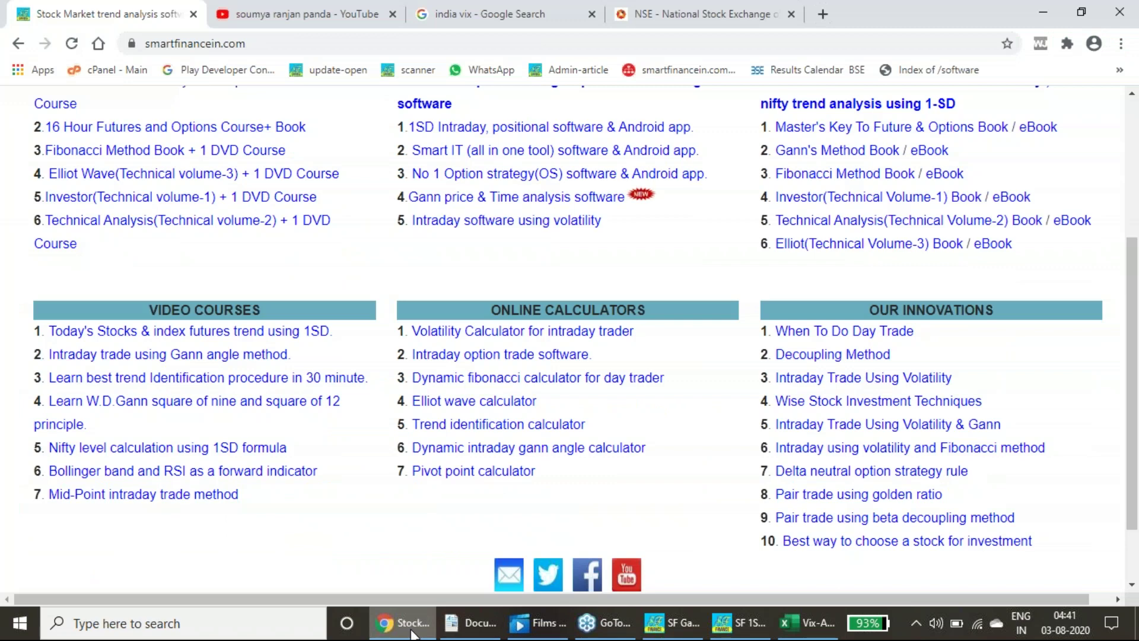
Step: Show the SF 1SD webinar recording, then switch to the NSE NIFTY 27AUG2020 futures quote
click(552, 635)
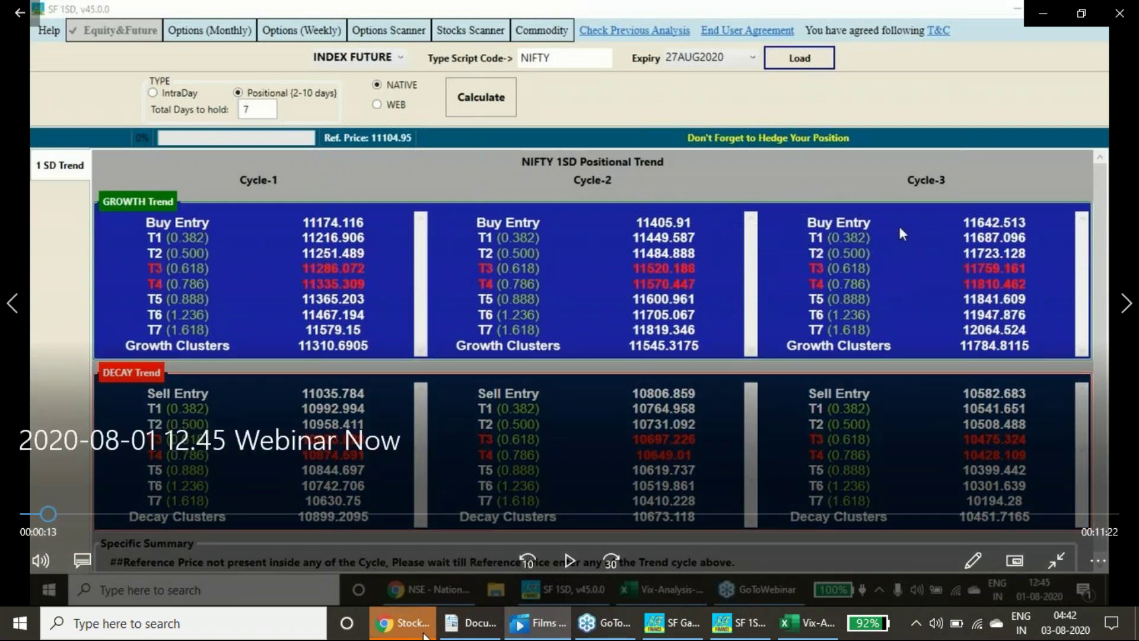
click(403, 623)
click(653, 15)
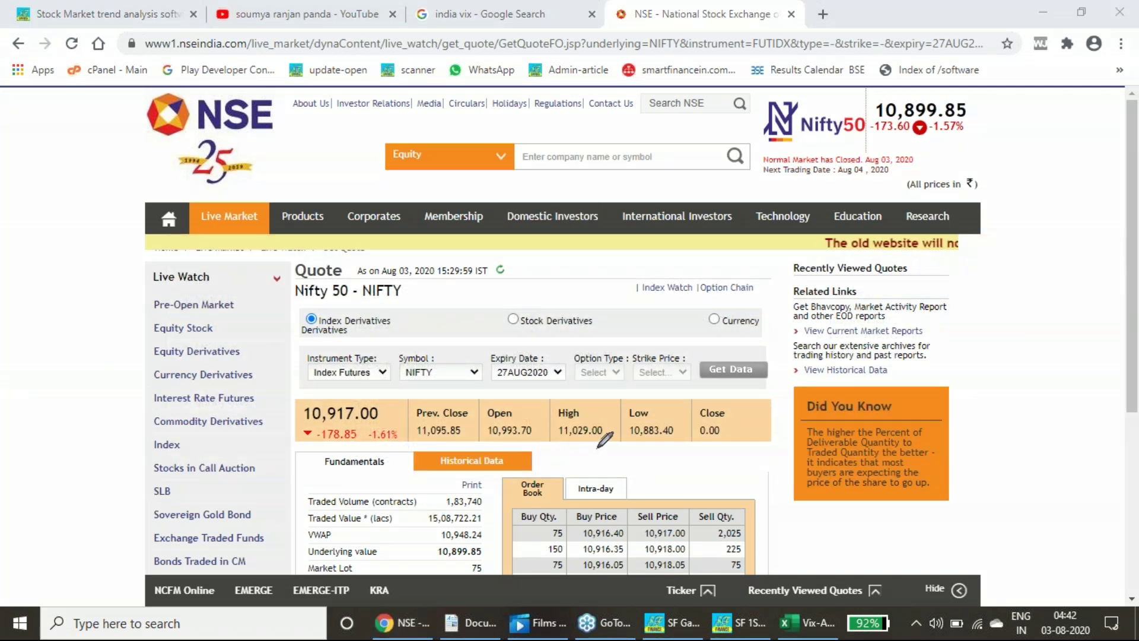
Step: Mark the NIFTY quote's High 11,029.00, price 10,917.00 and Open 10,993.70, then return to the webinar
mouse_move(596, 449)
mouse_down()
mouse_move(554, 436)
mouse_move(561, 409)
mouse_move(604, 428)
mouse_move(593, 452)
mouse_move(618, 418)
mouse_move(682, 418)
mouse_move(665, 452)
mouse_move(634, 450)
mouse_up()
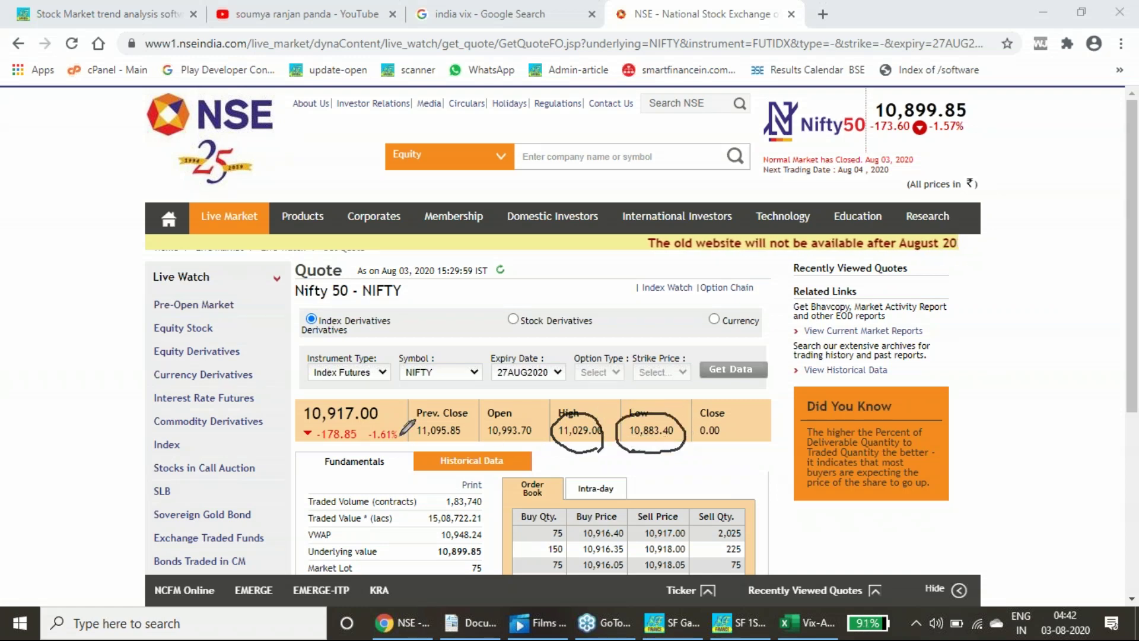
mouse_move(383, 418)
mouse_down()
mouse_move(291, 421)
mouse_move(354, 387)
mouse_move(386, 398)
mouse_move(371, 421)
mouse_up()
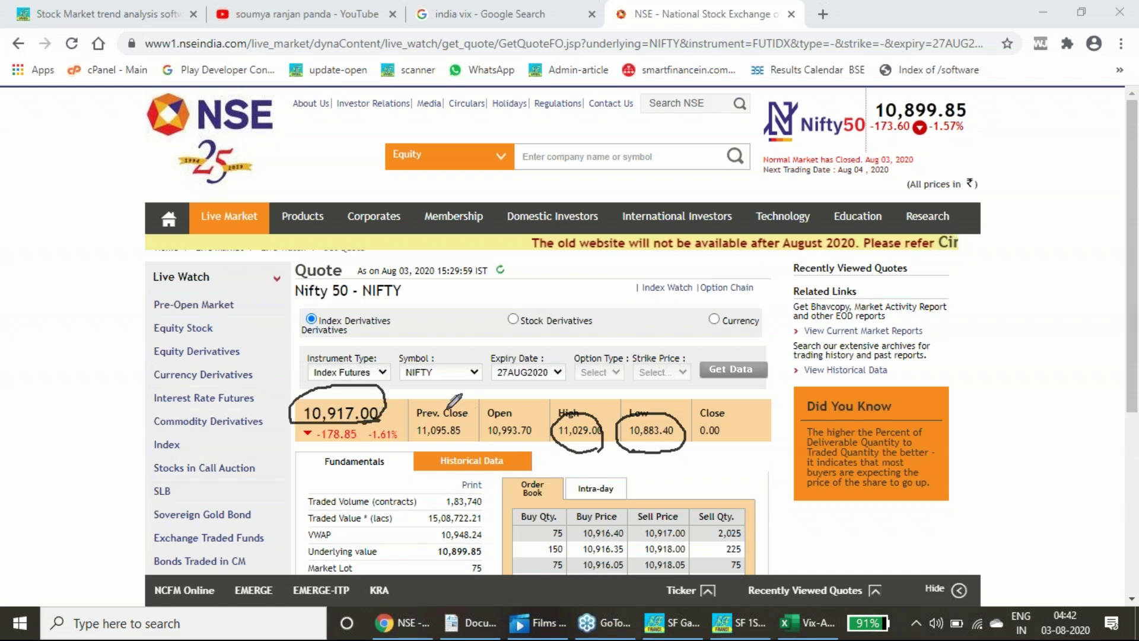
mouse_move(505, 401)
mouse_down()
mouse_move(591, 374)
mouse_move(673, 373)
mouse_up()
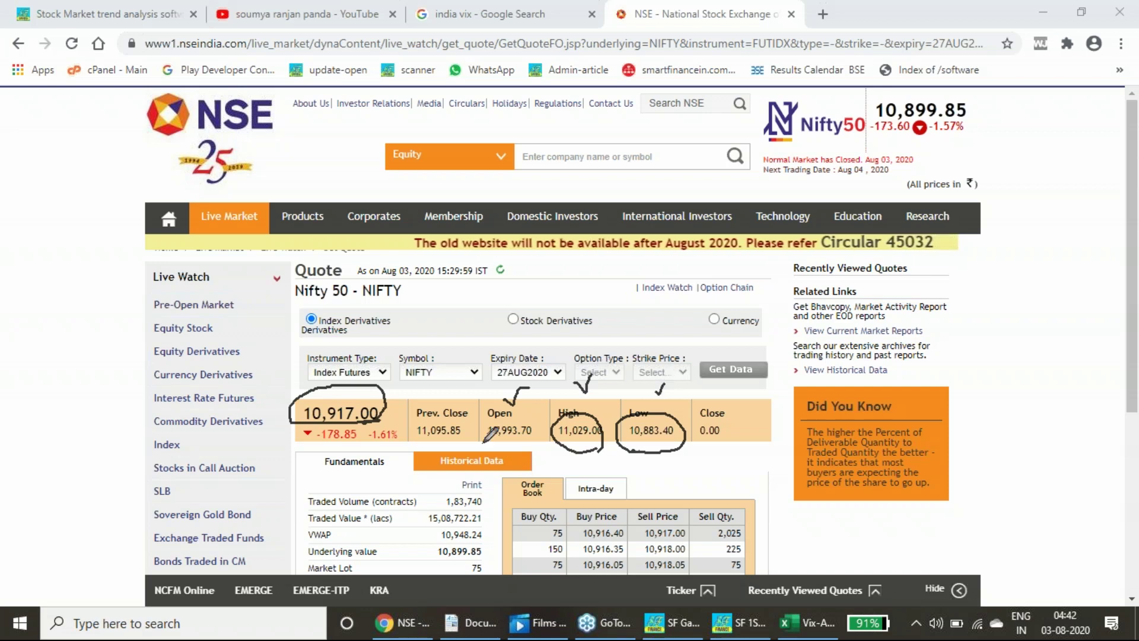
drag(487, 442, 531, 442)
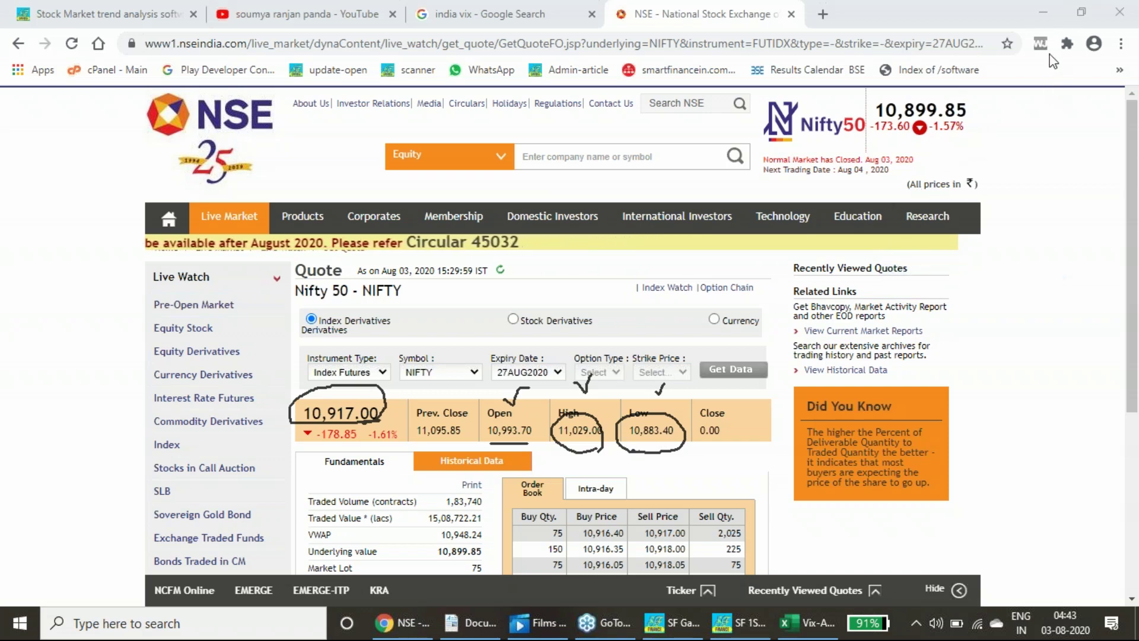
key(alt+Tab)
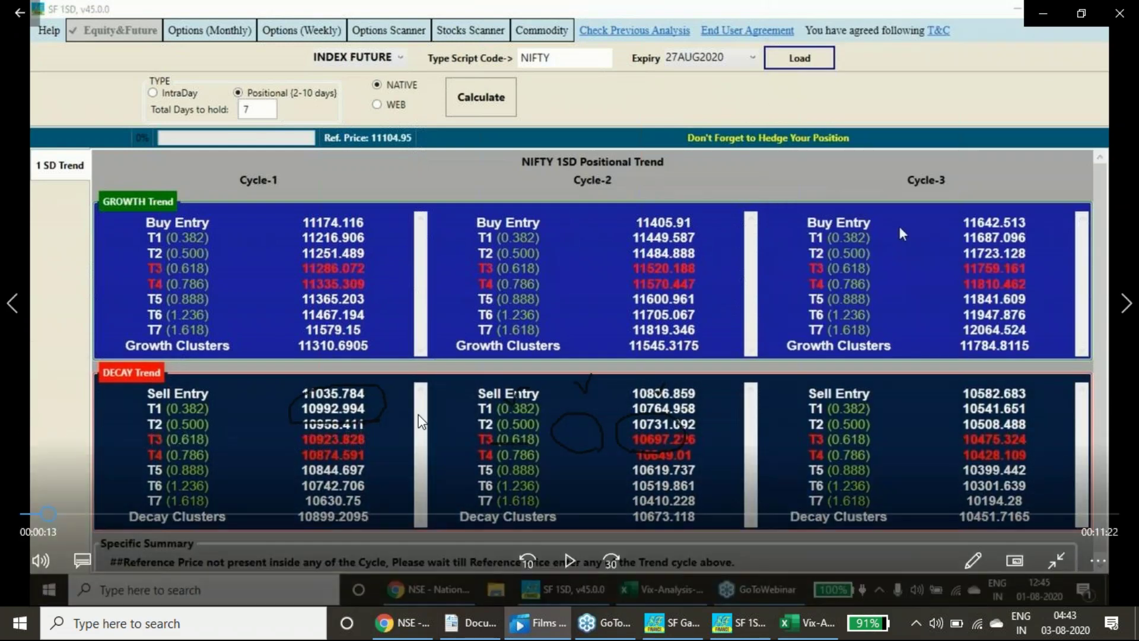
Step: Resume the webinar, open Check Previous Analysis from SF 1SD, and start a new Chrome tab
key(space)
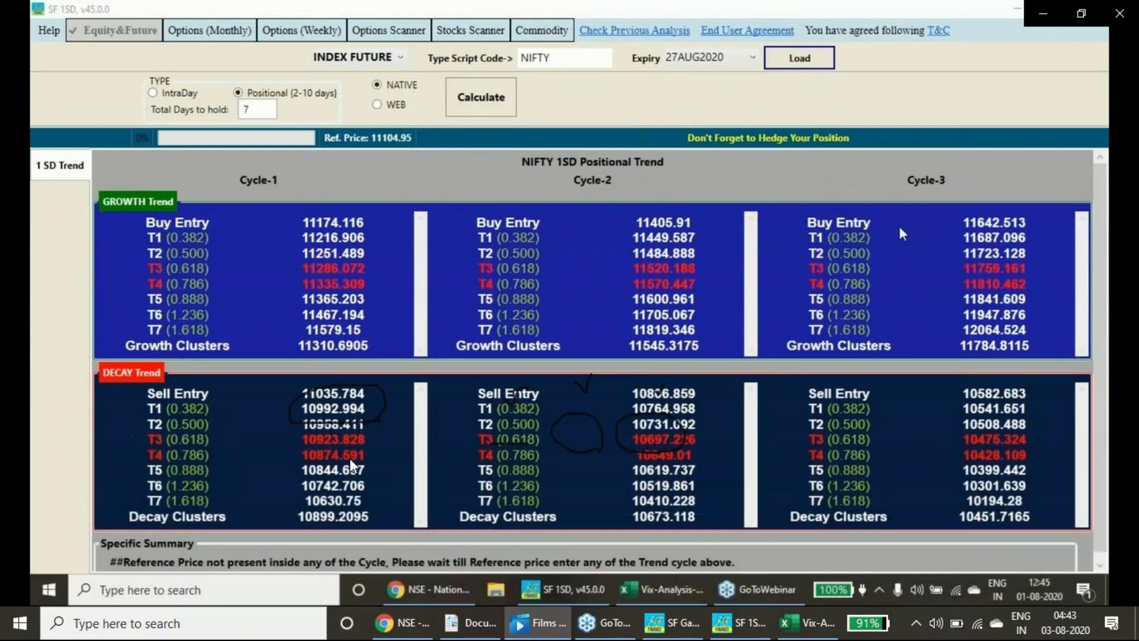
click(739, 623)
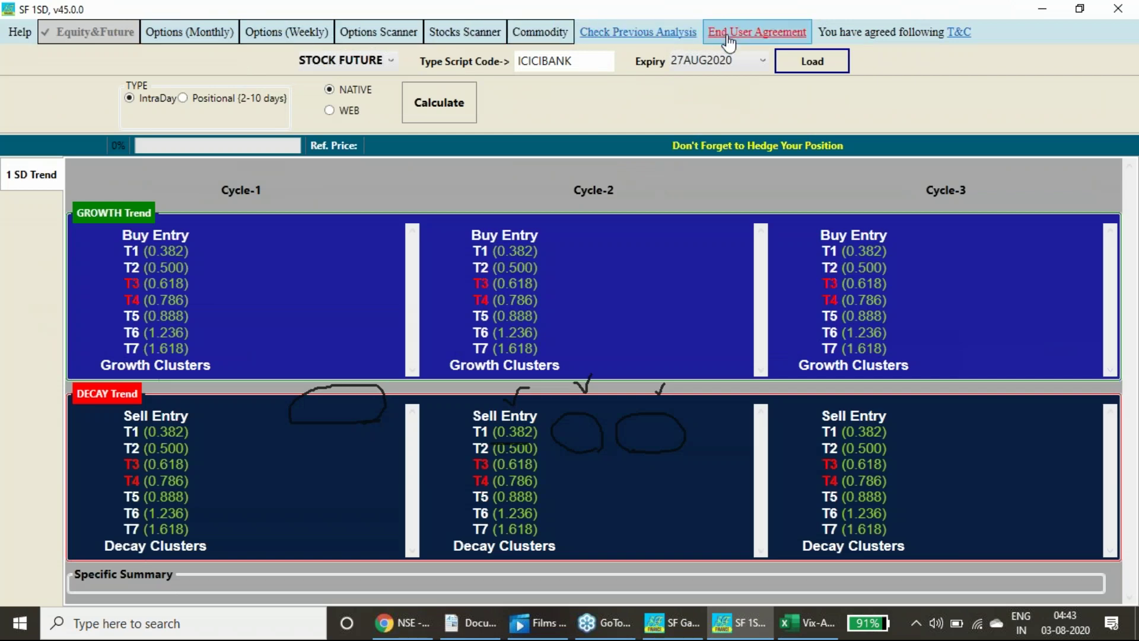
click(638, 34)
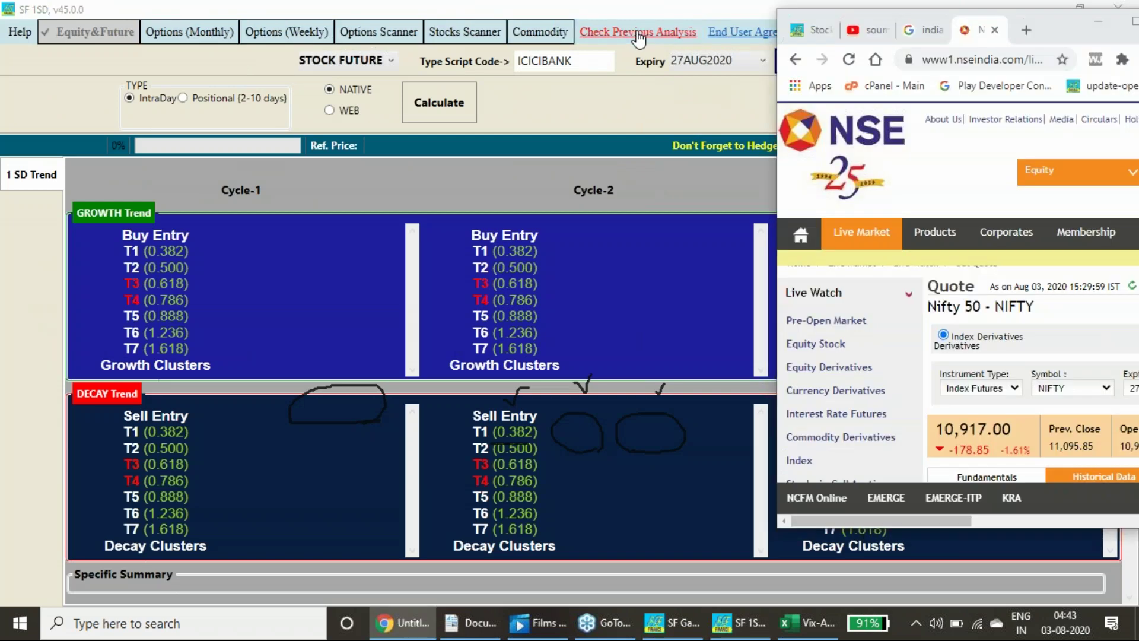
click(1027, 31)
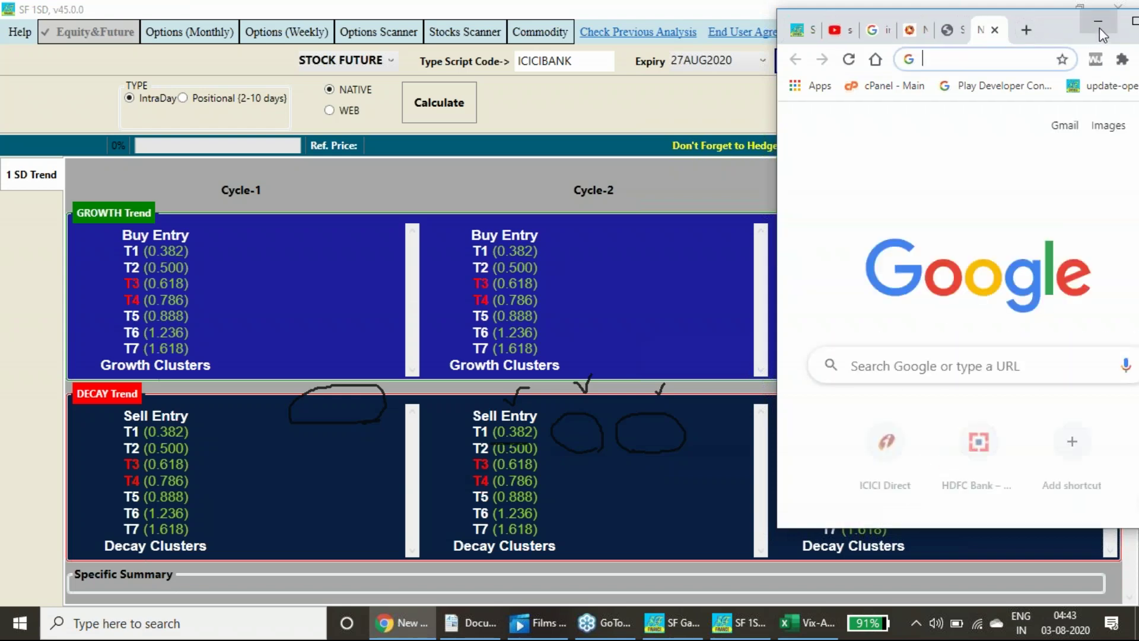
Step: Maximize Chrome, close the empty tab, and log in to the saved analyses page
click(1130, 22)
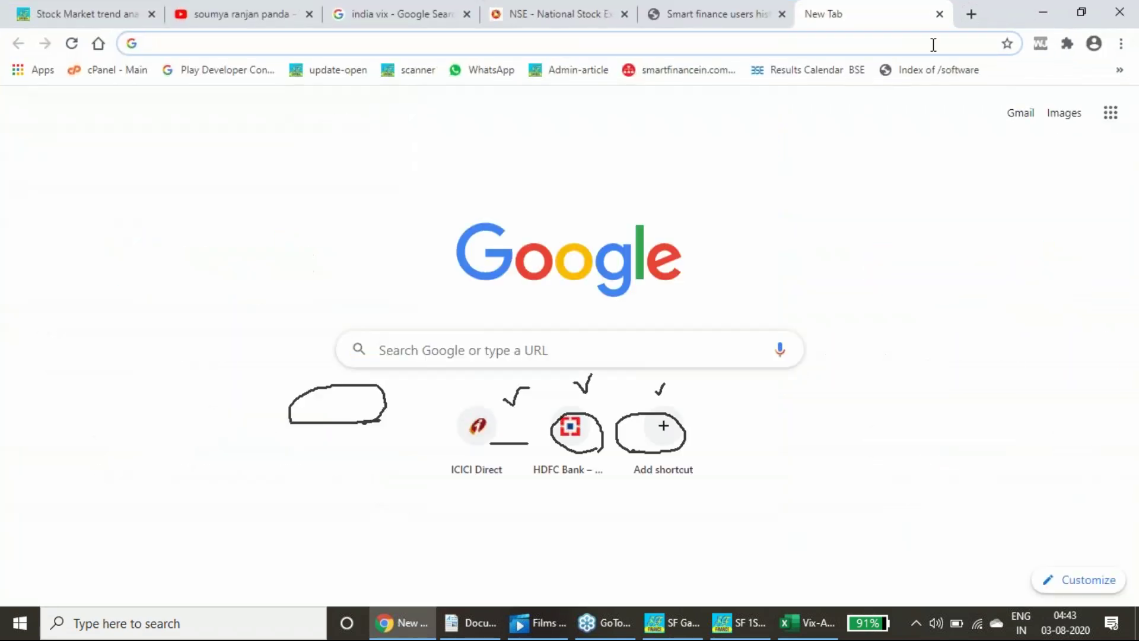
click(940, 15)
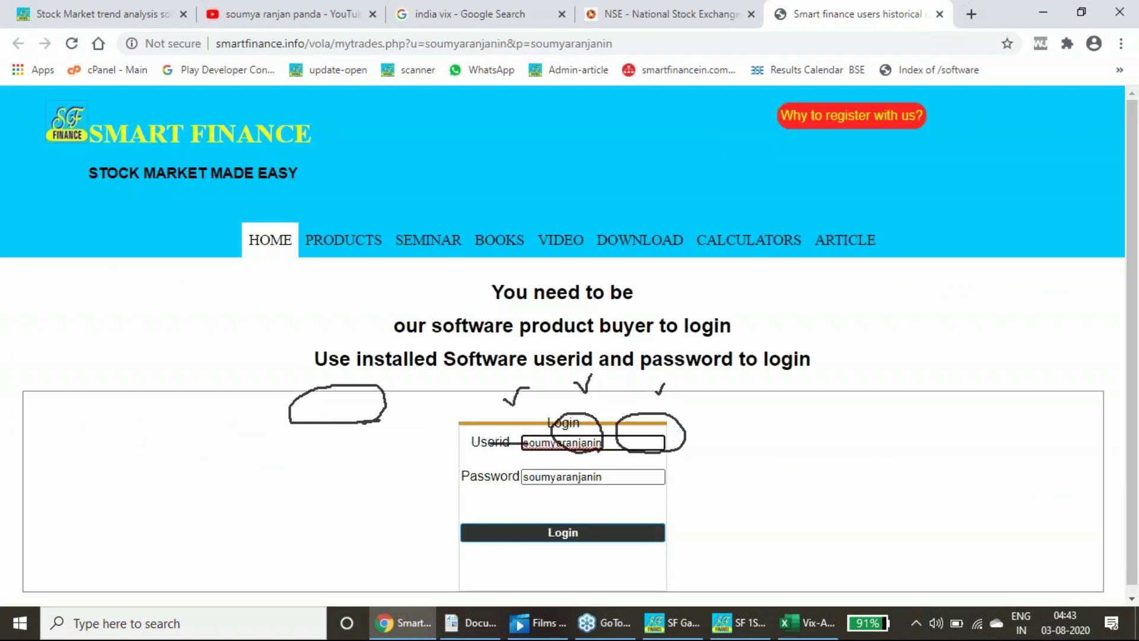
click(558, 533)
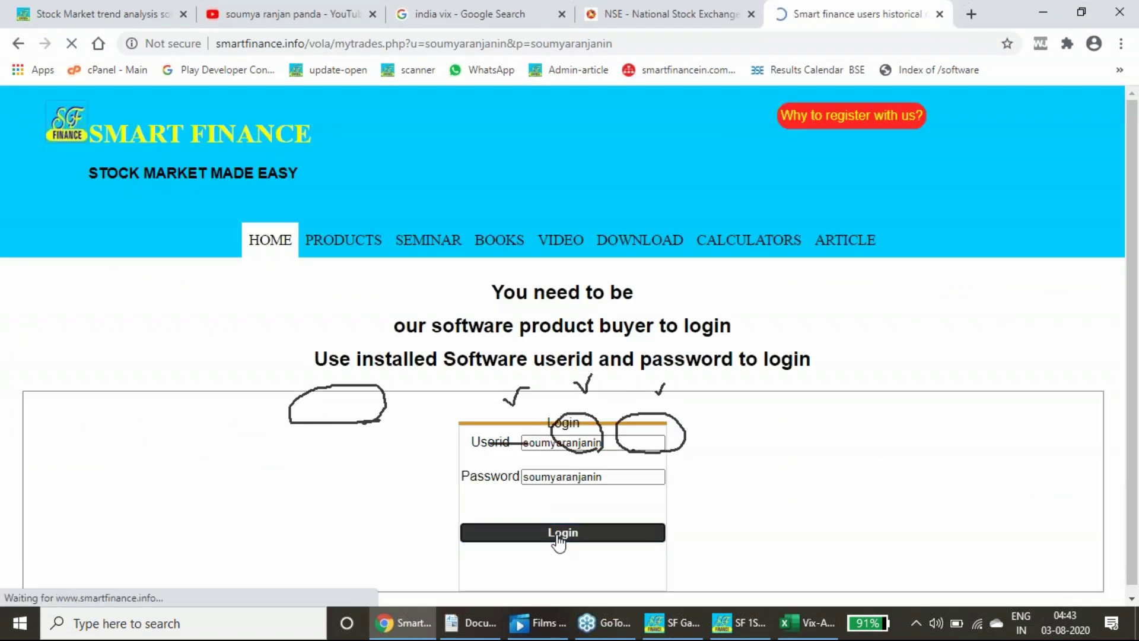
Step: Search saved analyses from 01-Aug-2020 to 03-Aug-2020 and scroll through the results
click(115, 332)
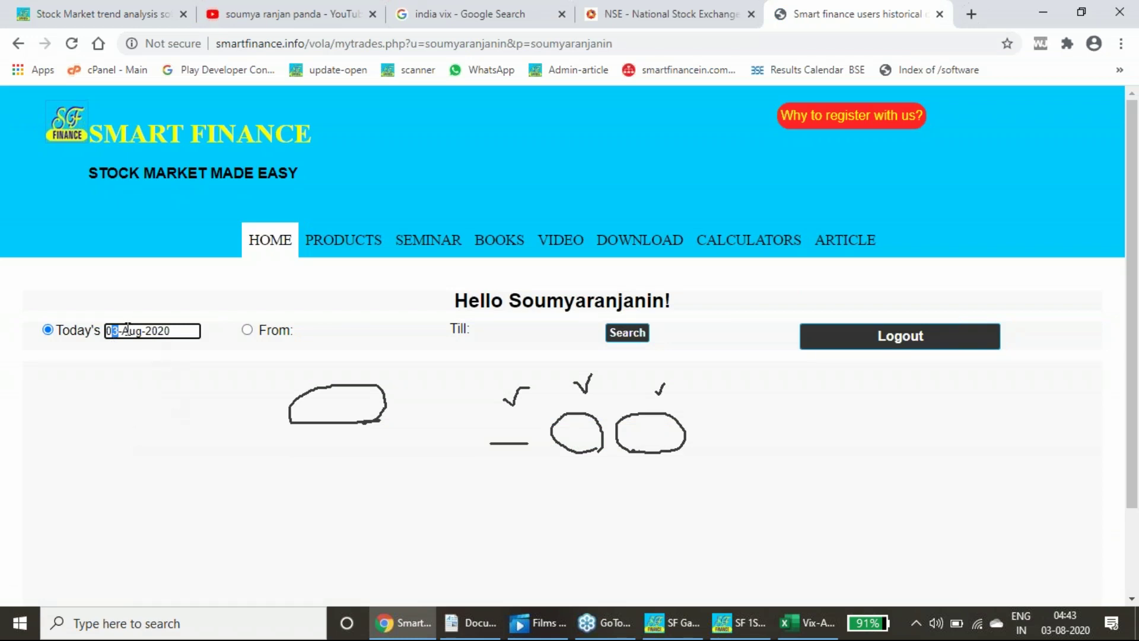
click(247, 330)
click(360, 331)
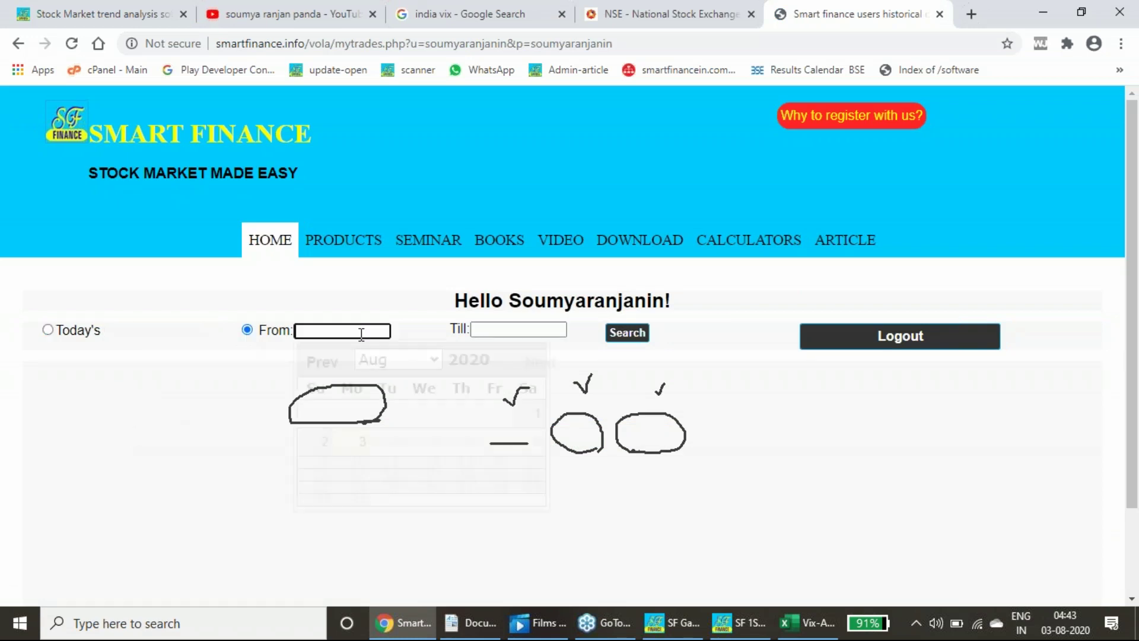
click(538, 413)
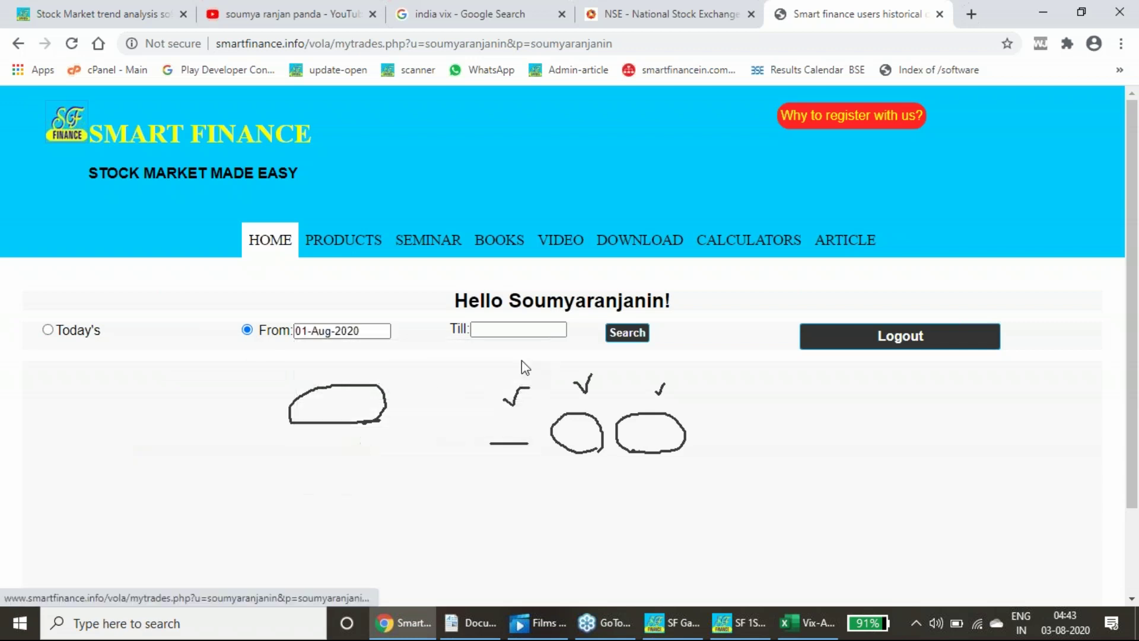
click(518, 330)
click(537, 441)
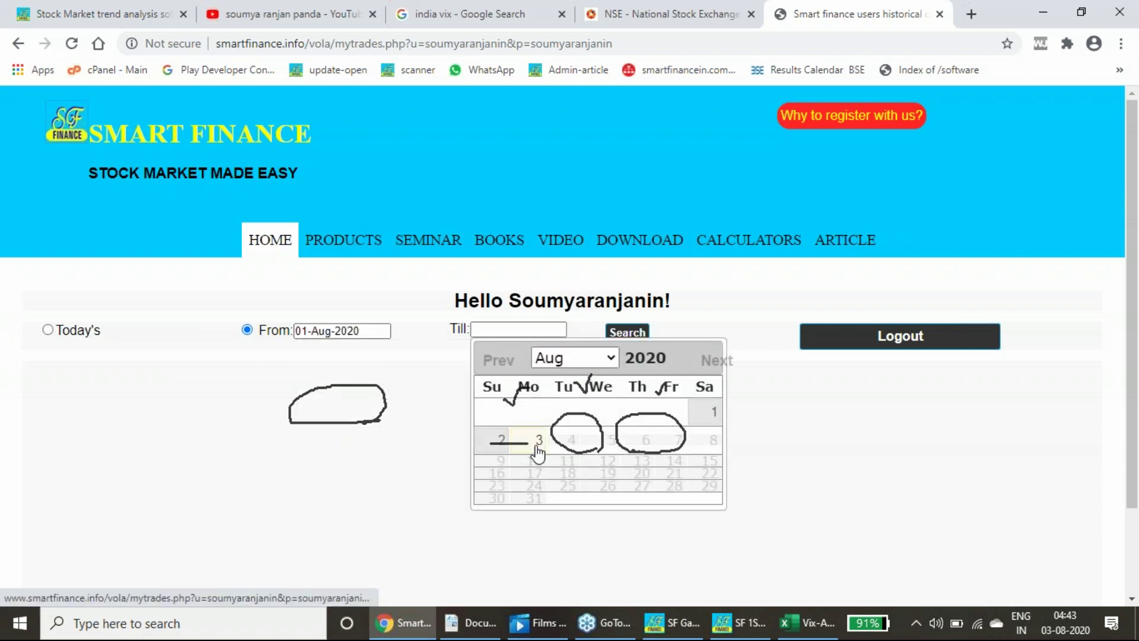
click(635, 335)
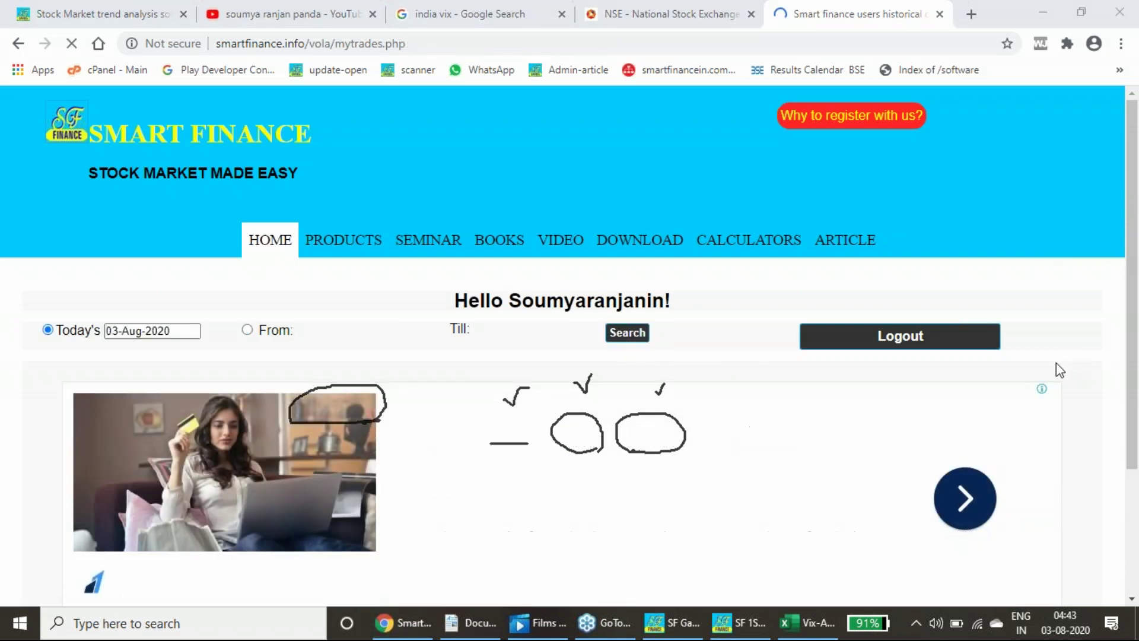
scroll(712, 474, down, 3)
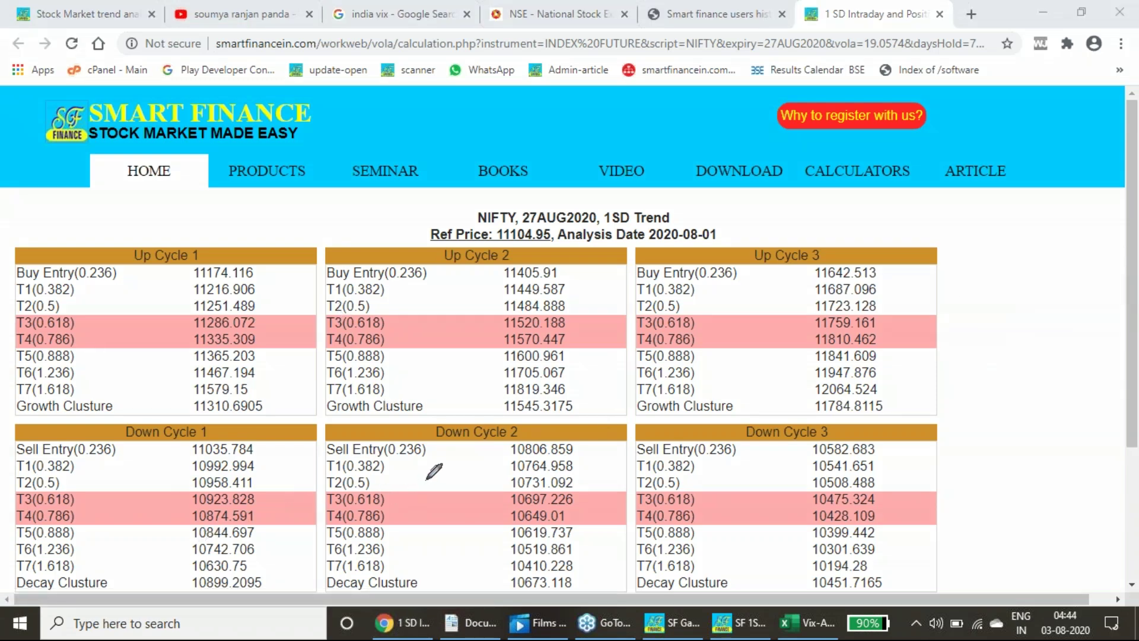
Step: Circle the 10923.828 and 10874.591 targets and handwrite the 10917 price level
mouse_move(427, 478)
mouse_down()
mouse_move(429, 499)
mouse_move(448, 475)
mouse_move(475, 469)
mouse_move(477, 485)
mouse_move(499, 461)
mouse_move(513, 468)
mouse_move(505, 484)
mouse_up()
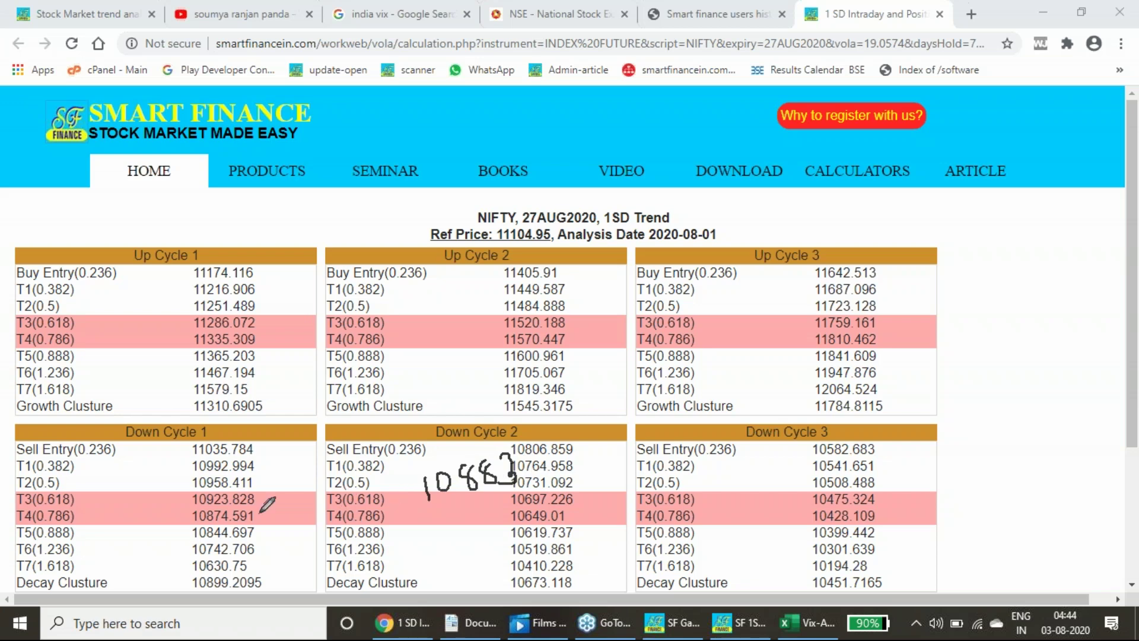
mouse_move(259, 493)
mouse_down()
mouse_move(267, 514)
mouse_move(233, 529)
mouse_move(181, 505)
mouse_move(196, 490)
mouse_move(259, 487)
mouse_up()
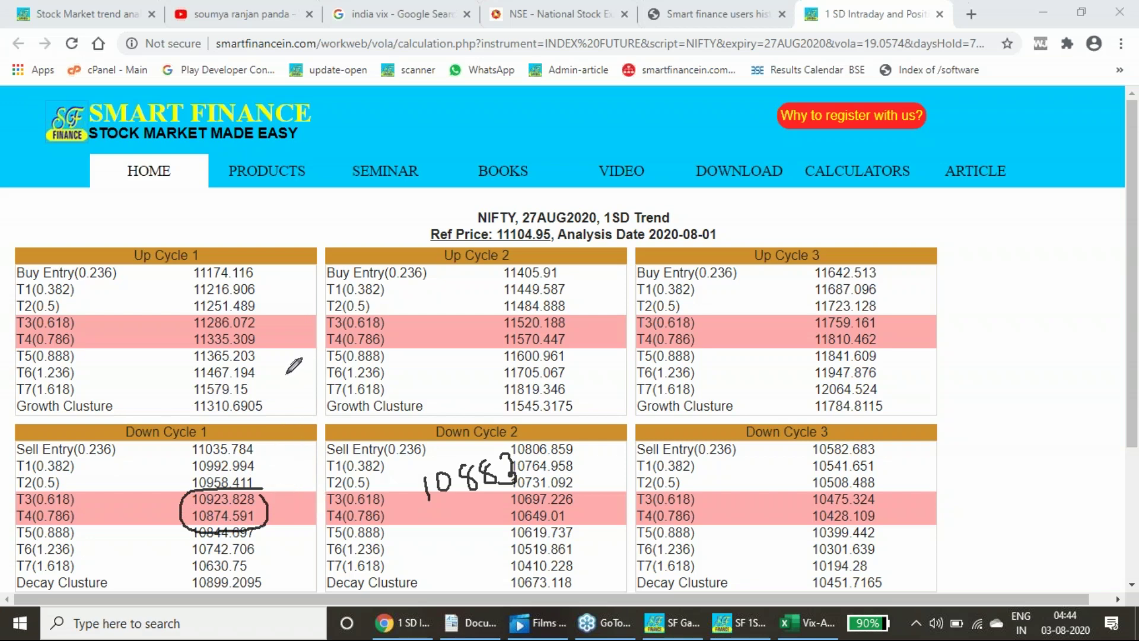
drag(286, 372, 290, 394)
mouse_move(308, 368)
mouse_down()
mouse_move(300, 386)
mouse_move(312, 383)
mouse_move(309, 369)
mouse_move(350, 364)
mouse_move(346, 386)
mouse_up()
mouse_move(363, 343)
mouse_down()
mouse_move(363, 373)
mouse_move(393, 359)
mouse_move(392, 376)
mouse_up()
drag(392, 365, 422, 354)
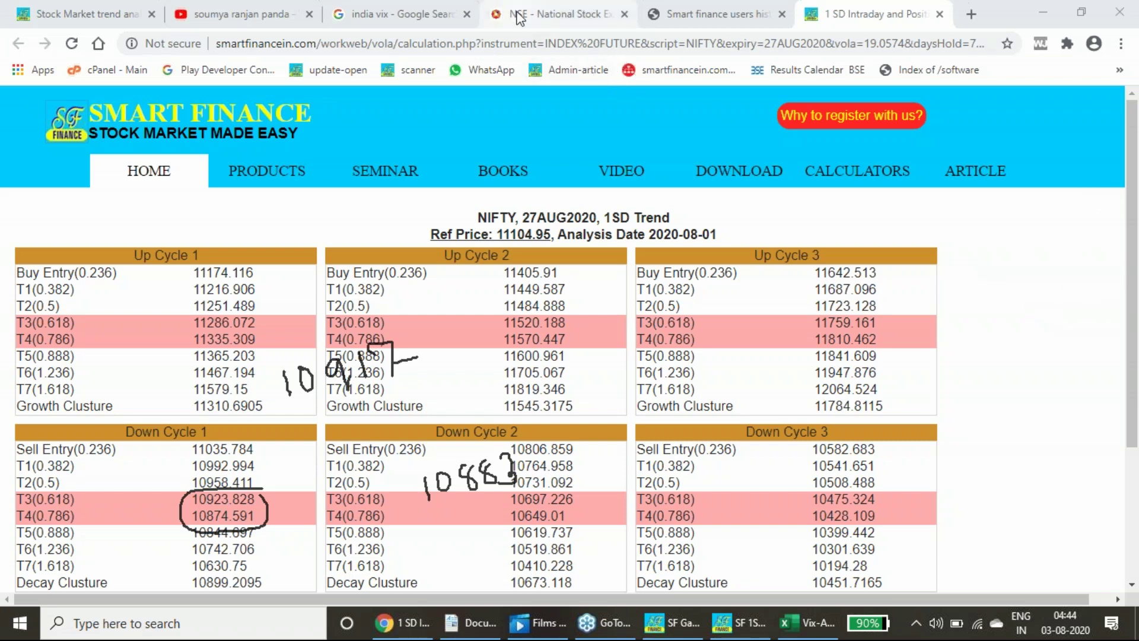
Step: Compare with the NSE NIFTY quote, then tick Down Cycle 1's 11035.784 entry and 10992.994, 10923.828 targets
click(552, 14)
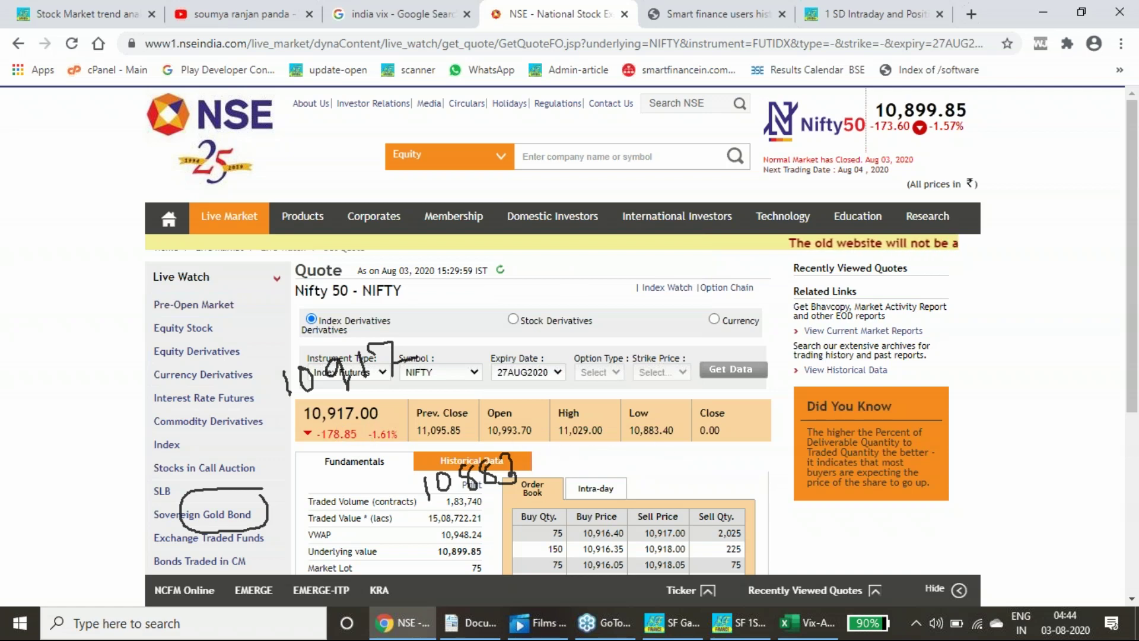
click(746, 23)
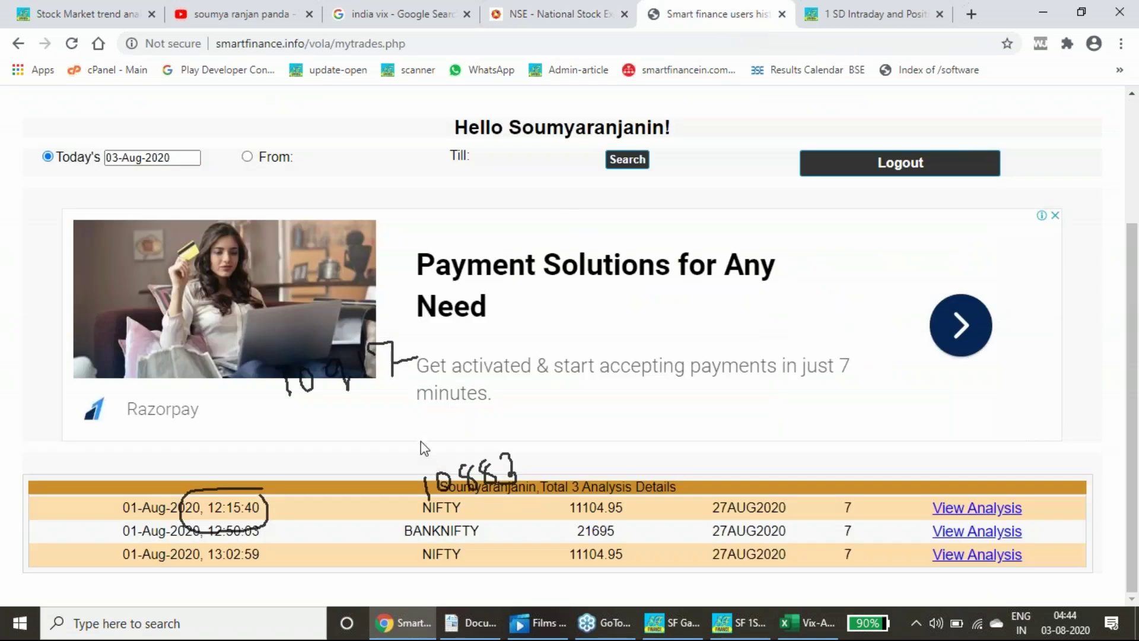
click(876, 18)
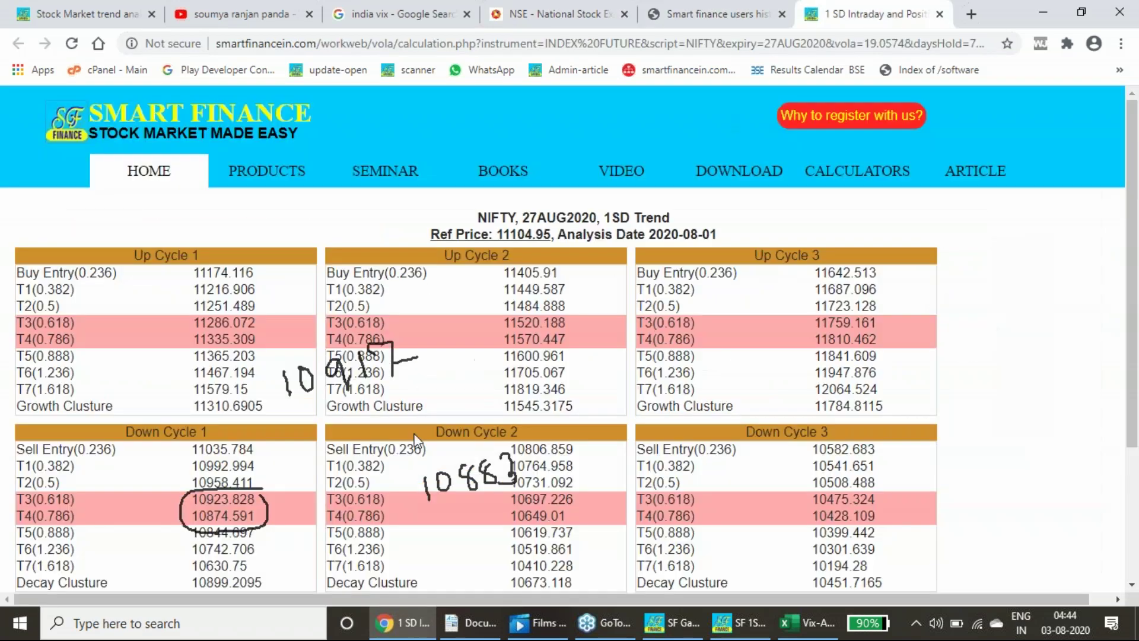
click(1024, 290)
drag(258, 463, 274, 446)
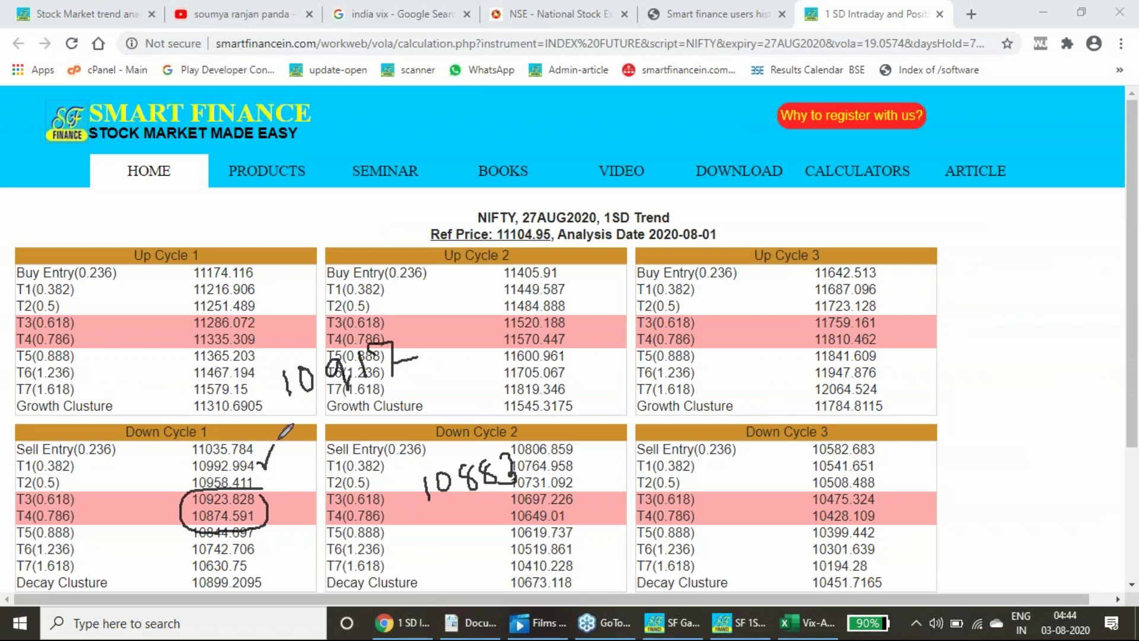
mouse_move(221, 472)
mouse_down()
mouse_move(249, 471)
mouse_move(254, 459)
mouse_move(184, 464)
mouse_move(195, 474)
mouse_up()
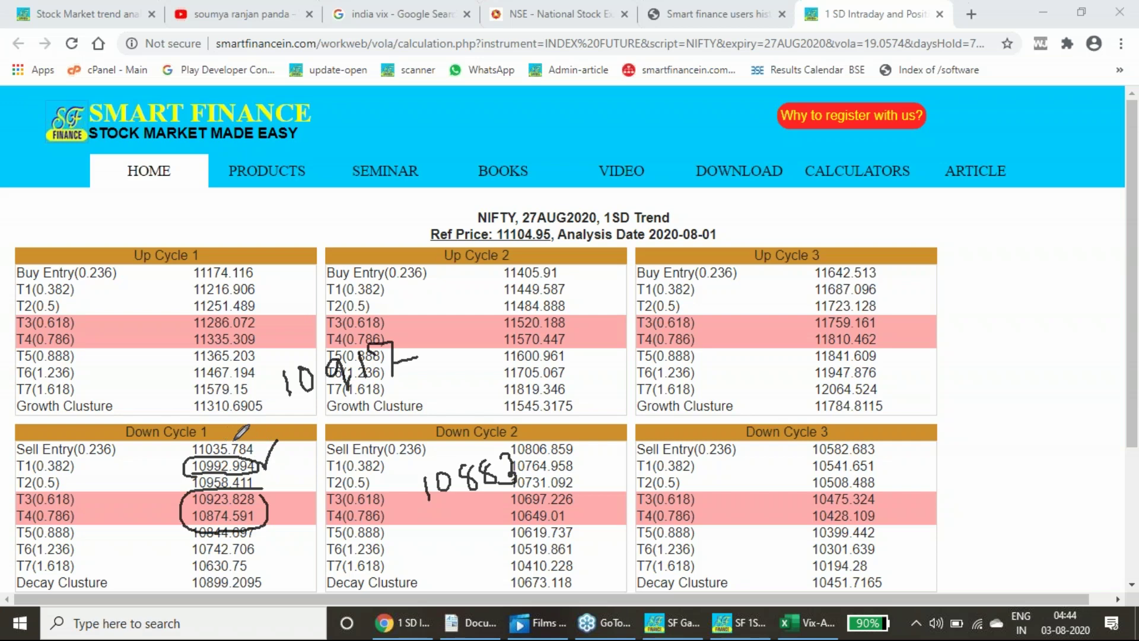
drag(247, 439, 261, 423)
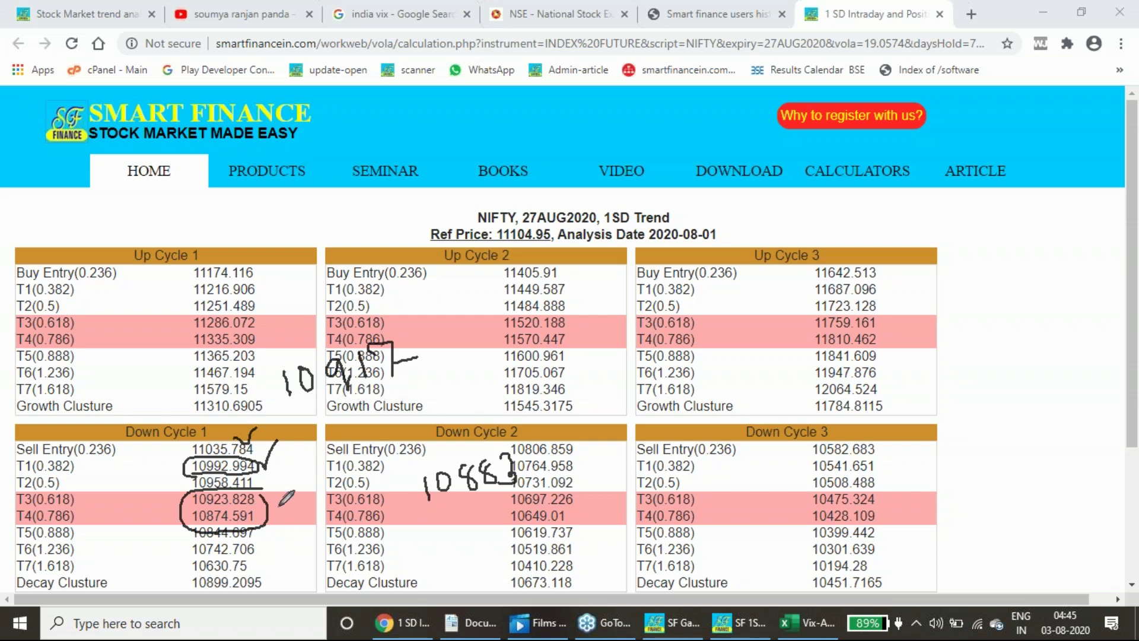
drag(261, 501, 265, 508)
Step: Open the saved BANKNIFTY 27AUG2020 1SD Trend analysis (Ref Price 21695) and clear the pen markings
key(ctrl+shift+Tab)
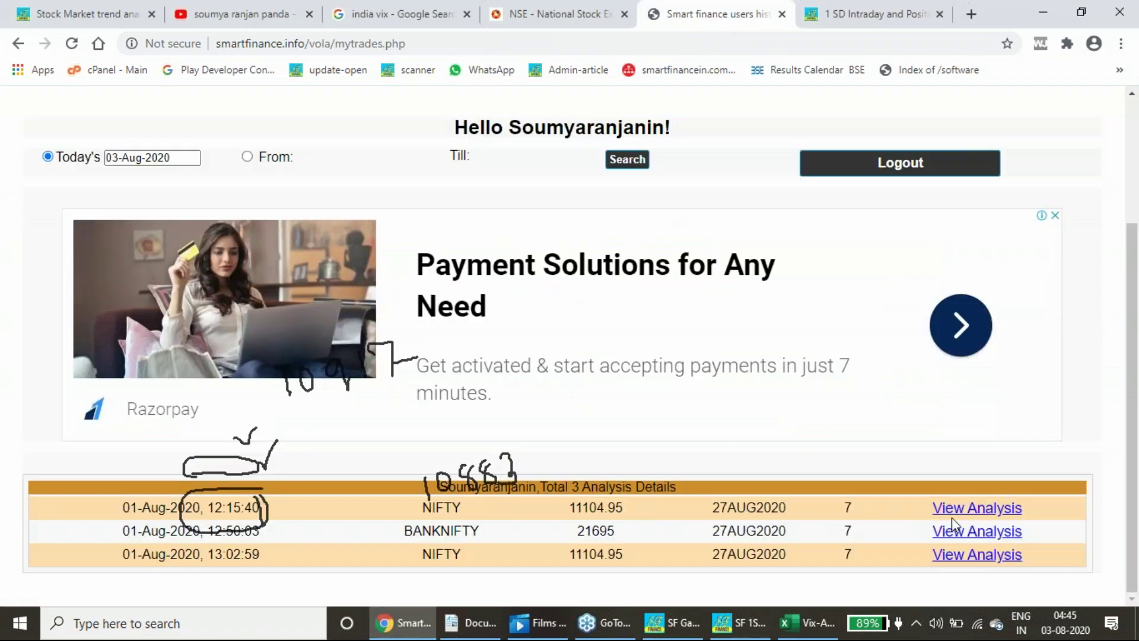
click(957, 532)
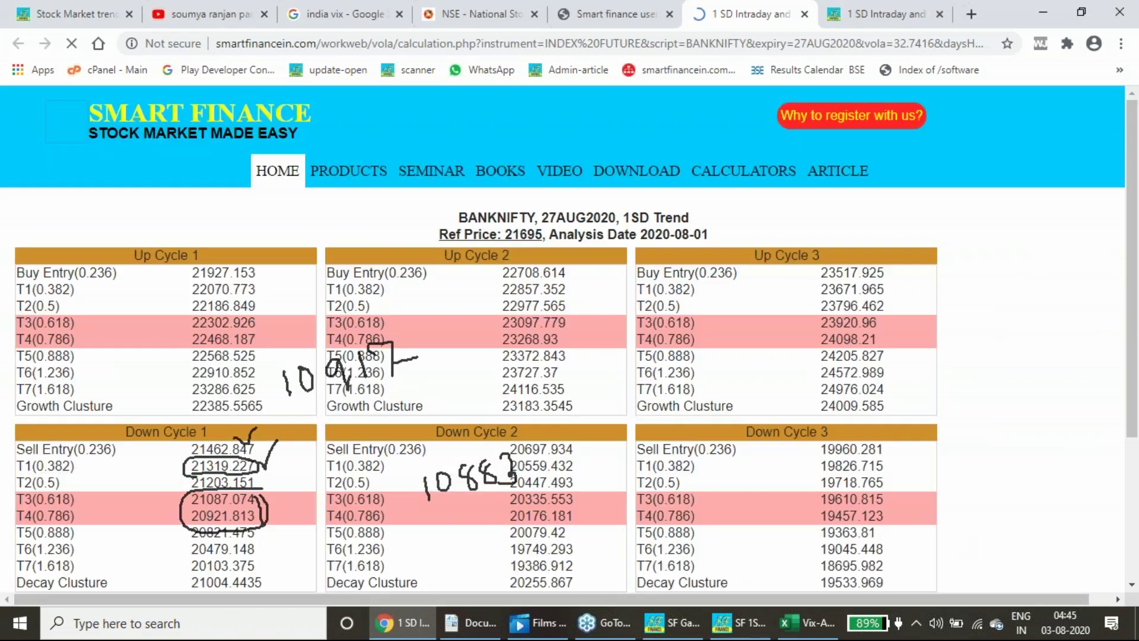
scroll(522, 474, down, 7)
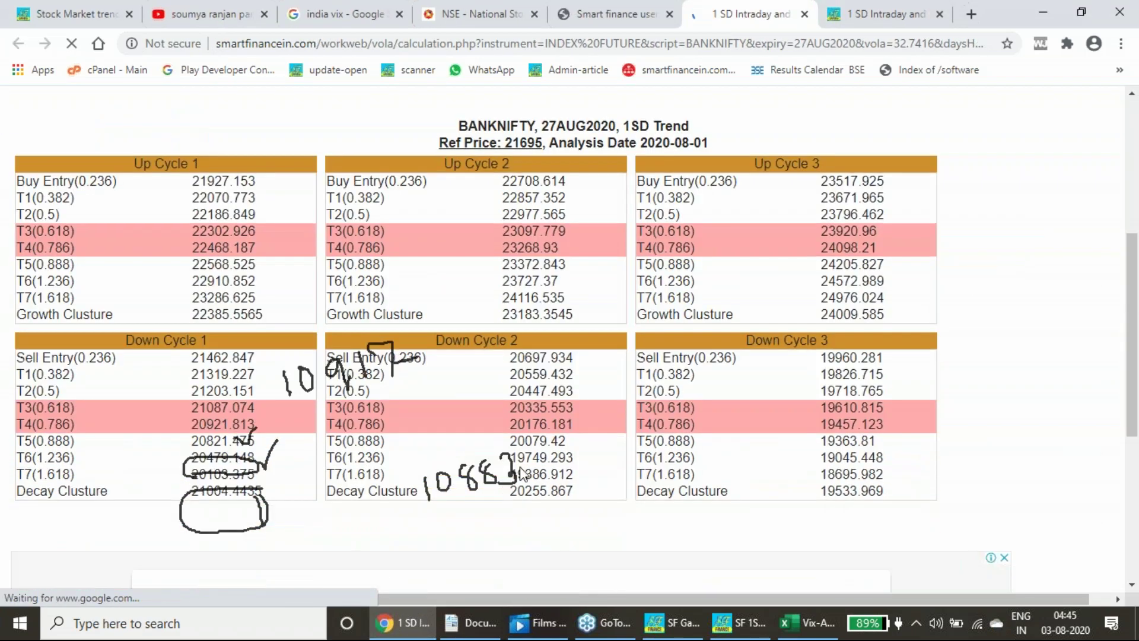
scroll(522, 475, up, 1)
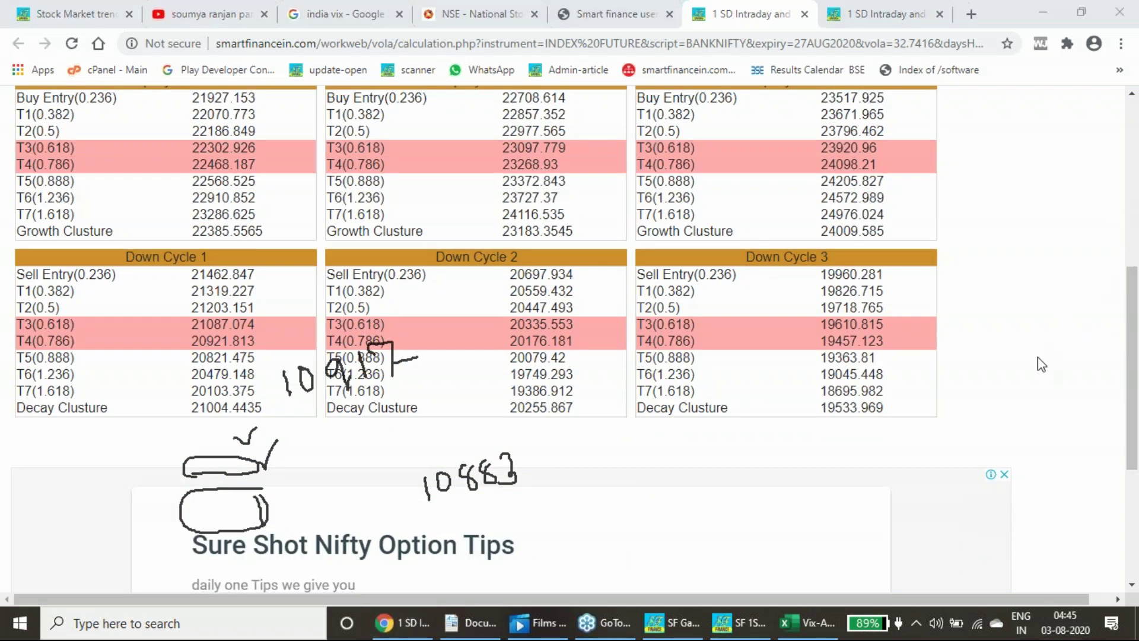
key(Escape)
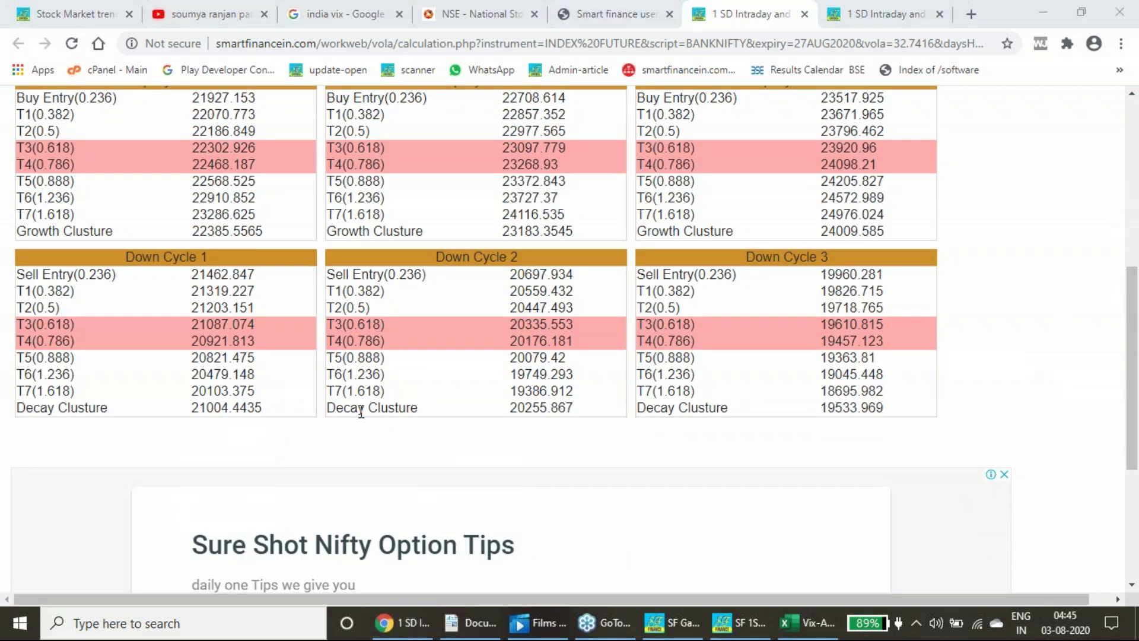
Step: Advance the Films & TV webinar recording to its BANKNIFTY 1SD Positional Trend screen
click(537, 623)
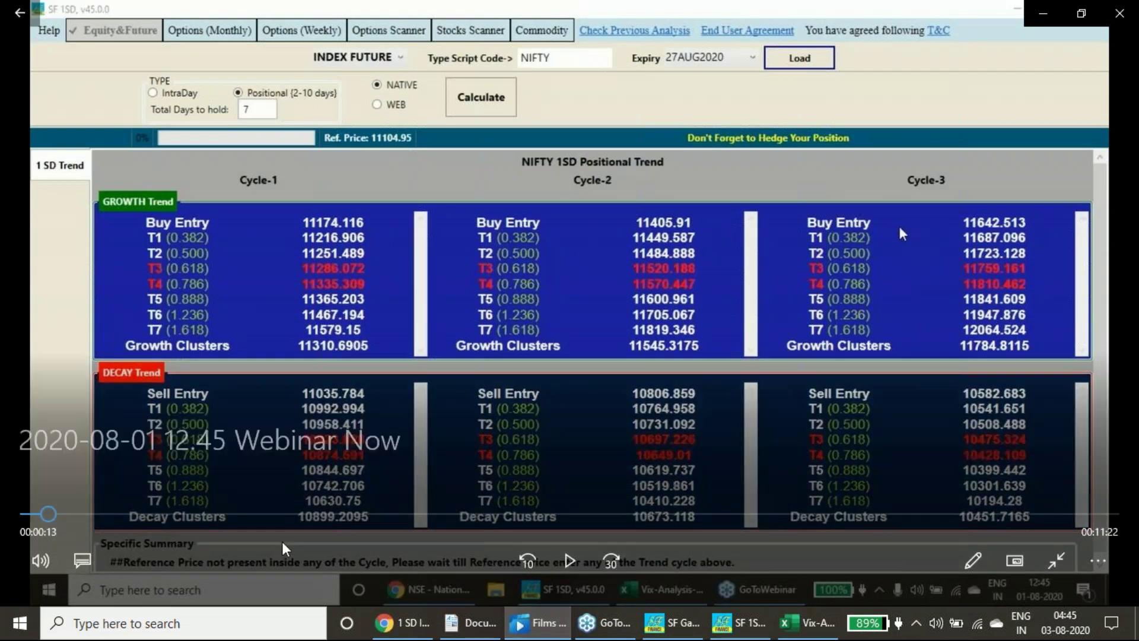
click(92, 517)
click(119, 515)
drag(145, 518, 450, 513)
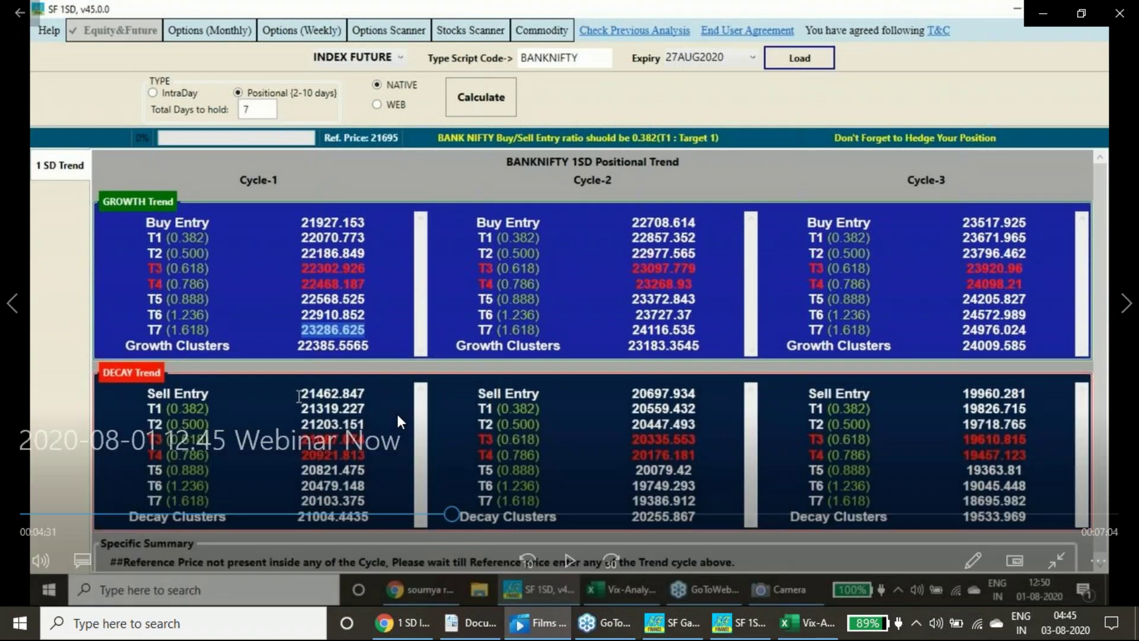
Step: Compare the webinar with the BANKNIFTY analysis, ending back on Chrome
click(386, 623)
scroll(321, 343, up, 2)
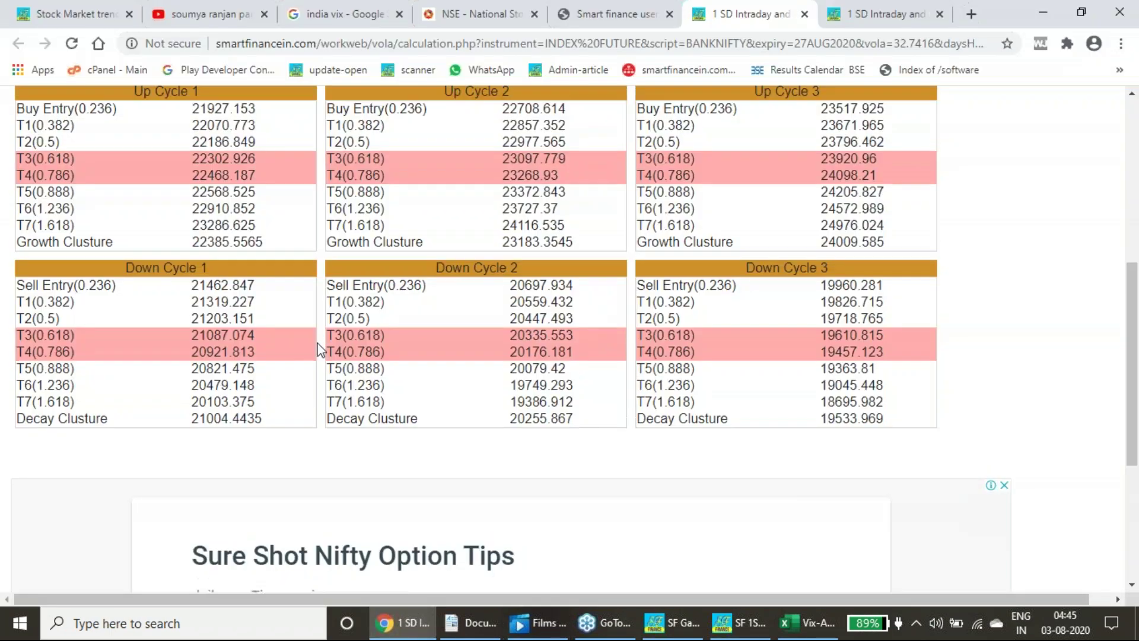
click(409, 621)
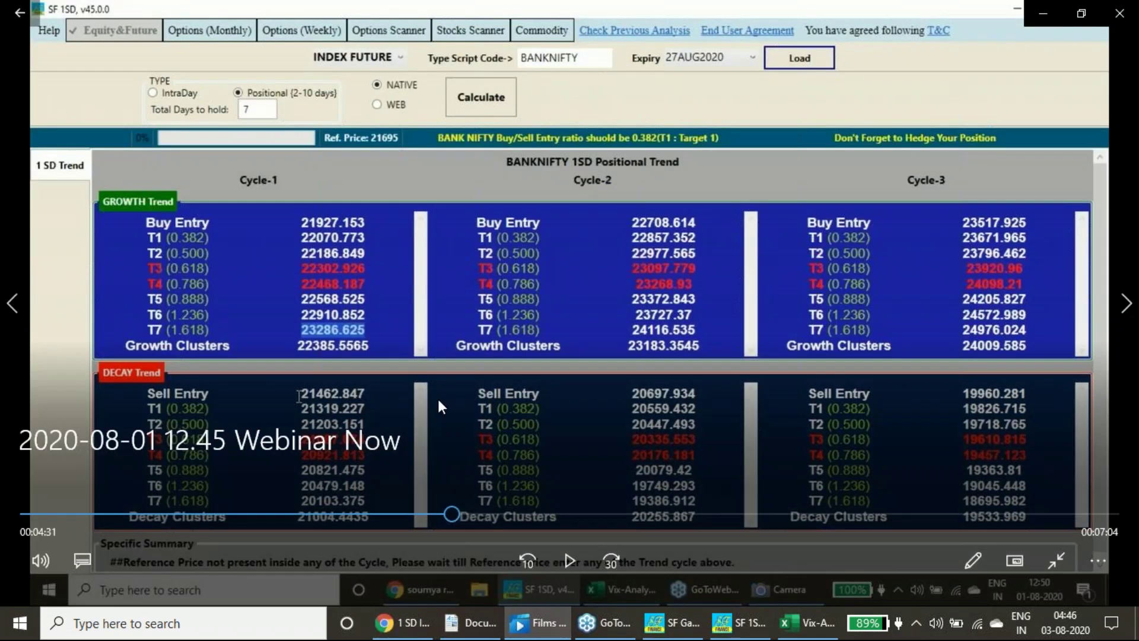
click(409, 622)
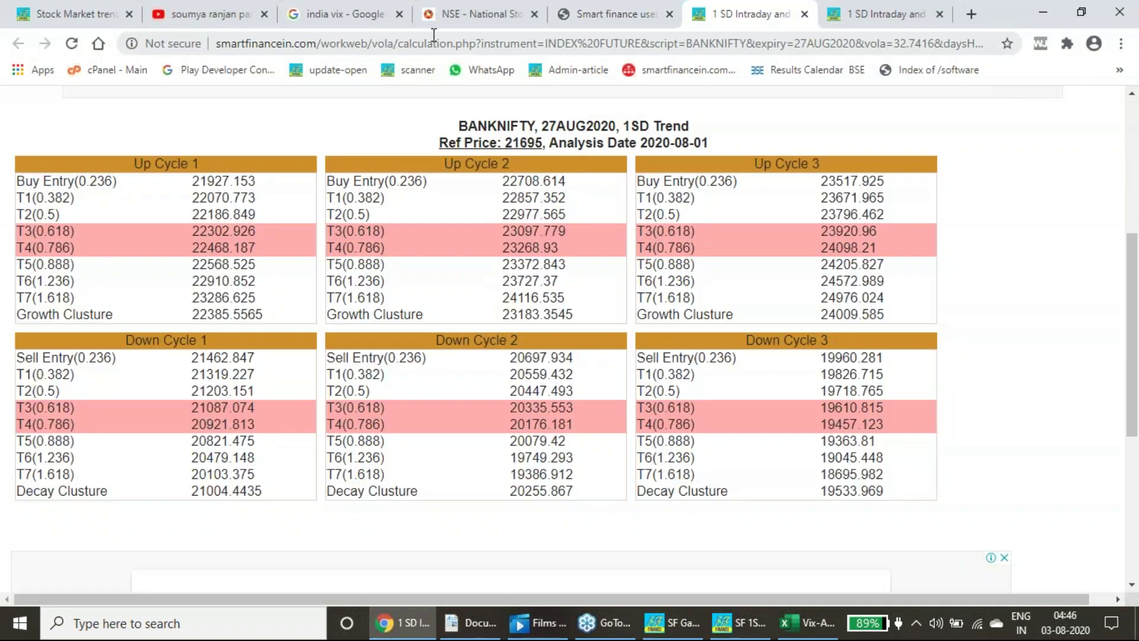
Step: Load the NSE futures quote for BANKNIFTY with the 27AUG2020 expiry
click(495, 17)
click(452, 374)
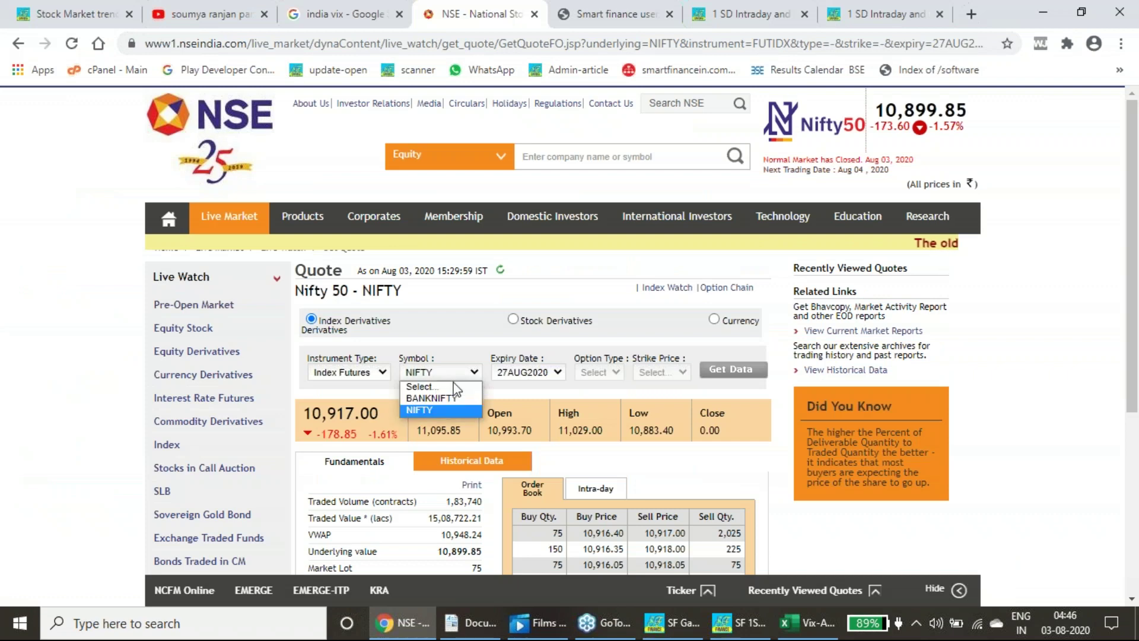
click(436, 397)
click(530, 373)
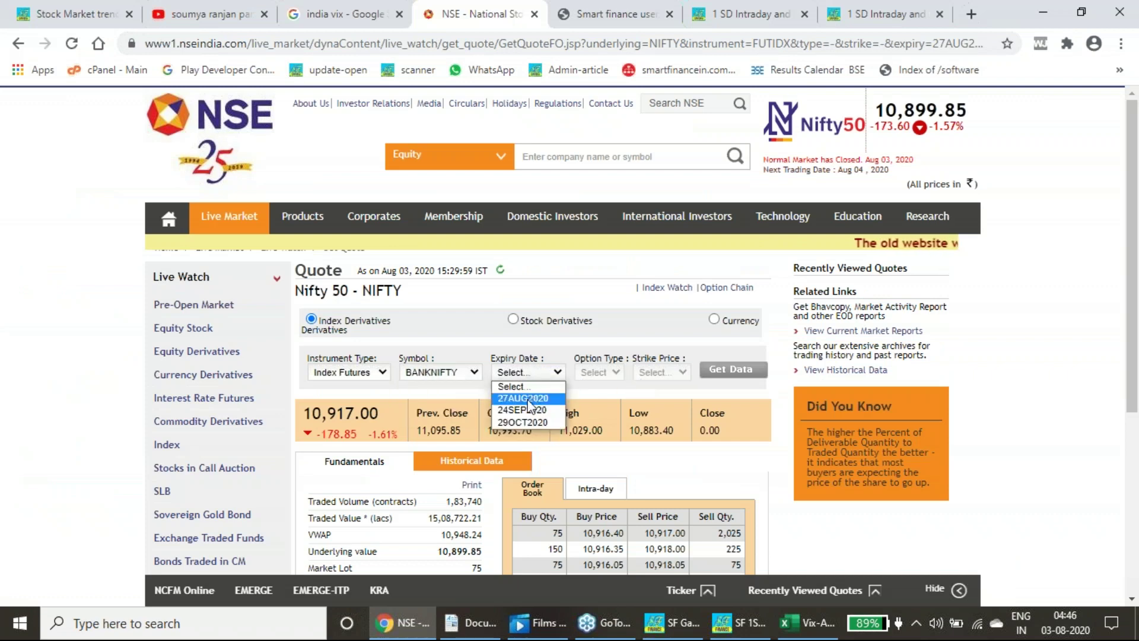
click(519, 397)
click(732, 370)
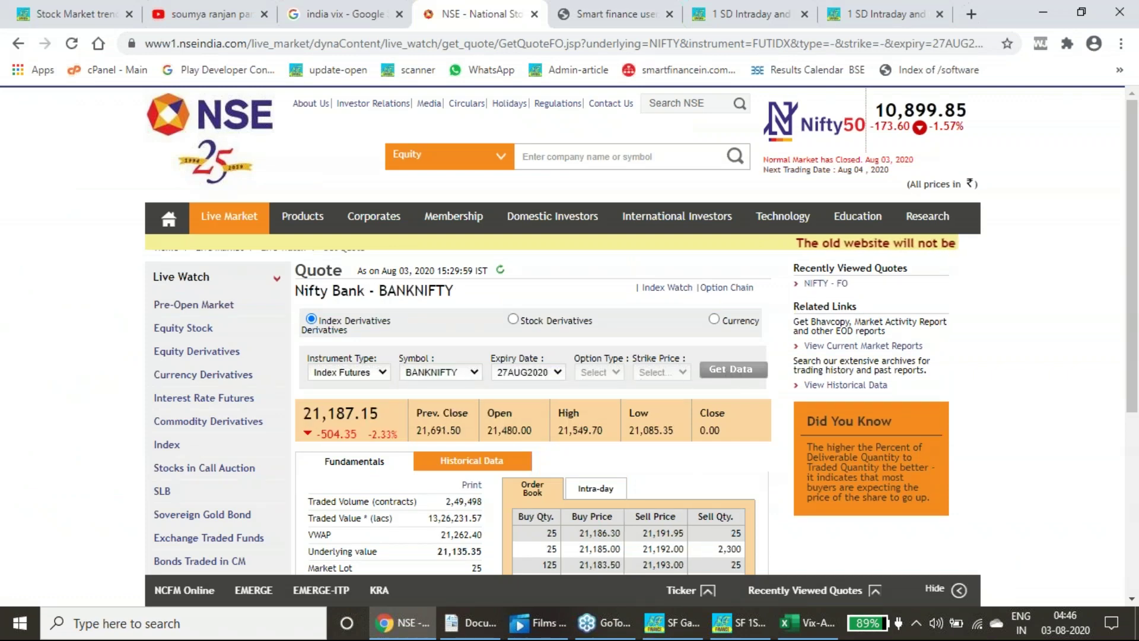
scroll(523, 422, down, 1)
scroll(523, 418, down, 1)
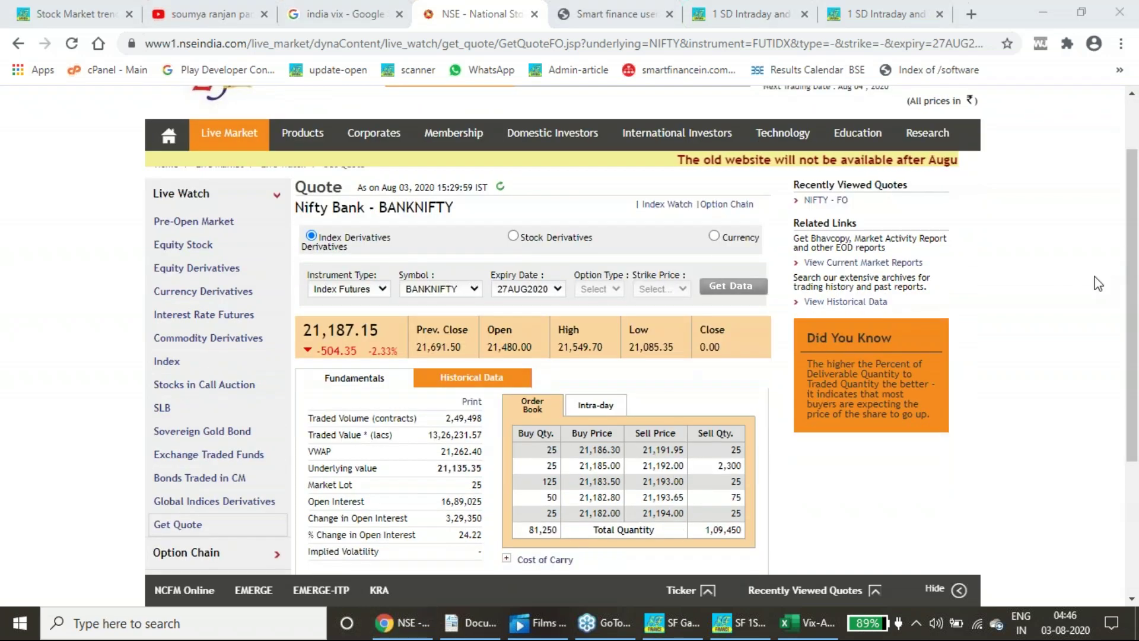
Step: With the screen pen, handwrite 21480, 21085 and 21549 beside the quote
key(ctrl+shift+p)
mouse_move(968, 235)
mouse_down()
mouse_move(986, 234)
mouse_move(973, 259)
mouse_move(1007, 260)
mouse_move(1065, 233)
mouse_up()
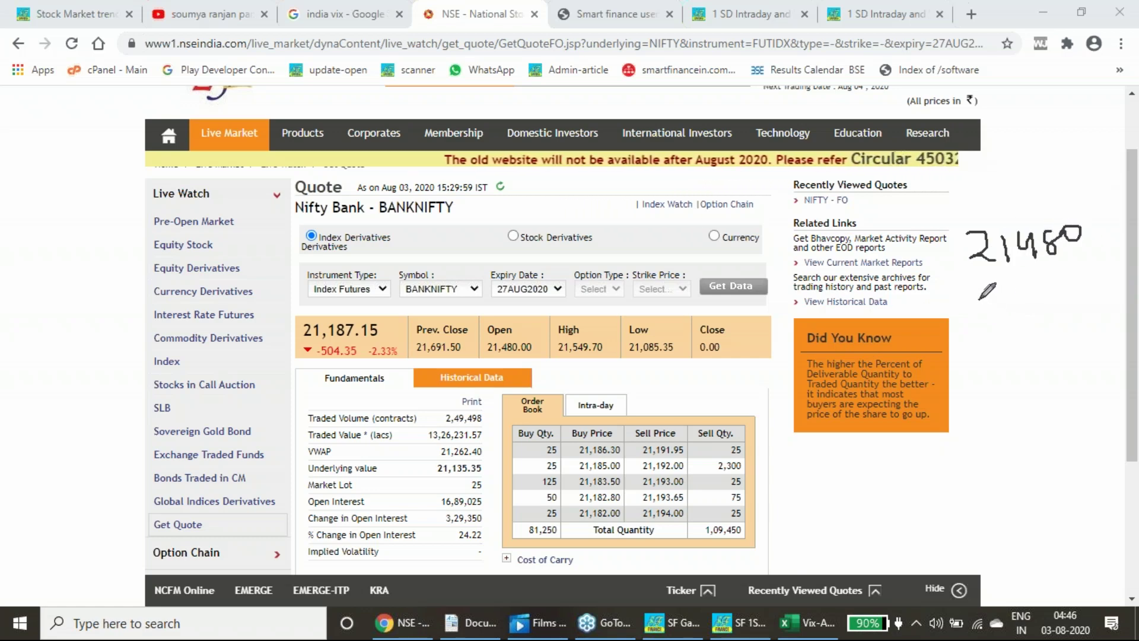
mouse_move(980, 300)
mouse_down()
mouse_move(1020, 323)
mouse_move(1051, 295)
mouse_move(1067, 306)
mouse_move(1081, 291)
mouse_move(1092, 306)
mouse_move(1107, 280)
mouse_up()
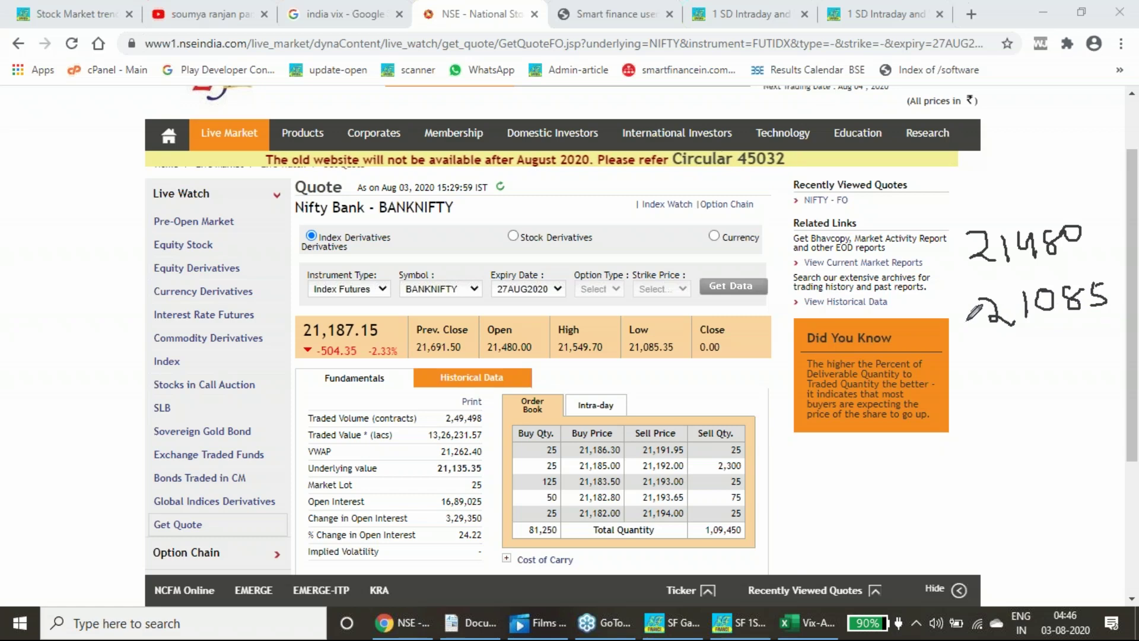
drag(944, 319, 972, 334)
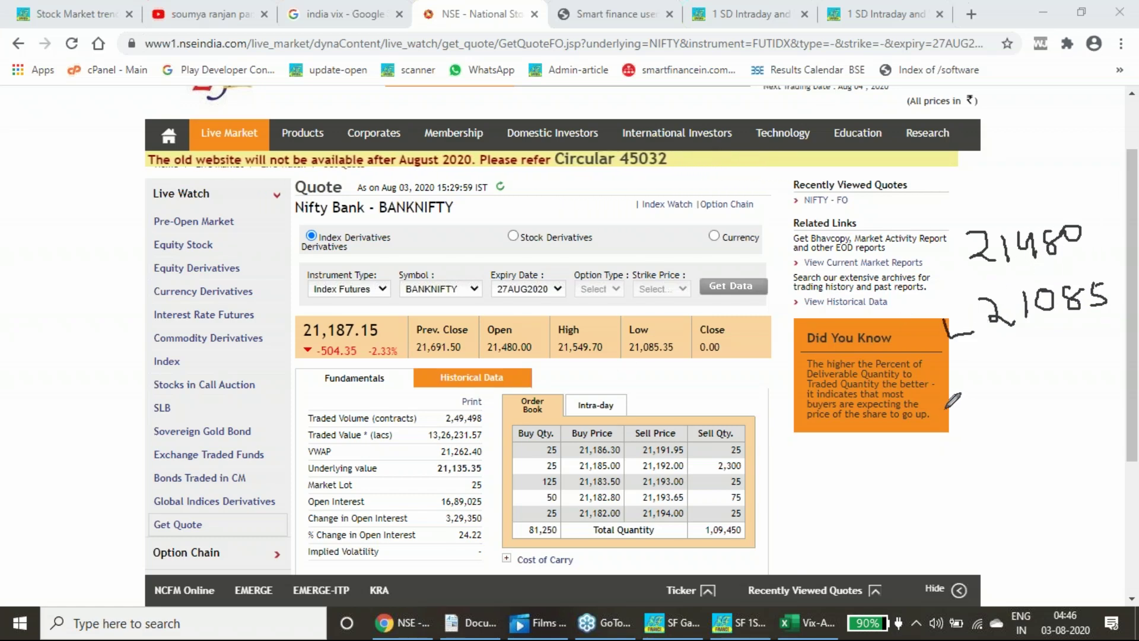
drag(974, 393, 1022, 412)
mouse_move(1038, 360)
mouse_down()
mouse_move(1039, 395)
mouse_move(1057, 372)
mouse_move(1057, 392)
mouse_move(1076, 355)
mouse_up()
drag(1081, 358, 1083, 365)
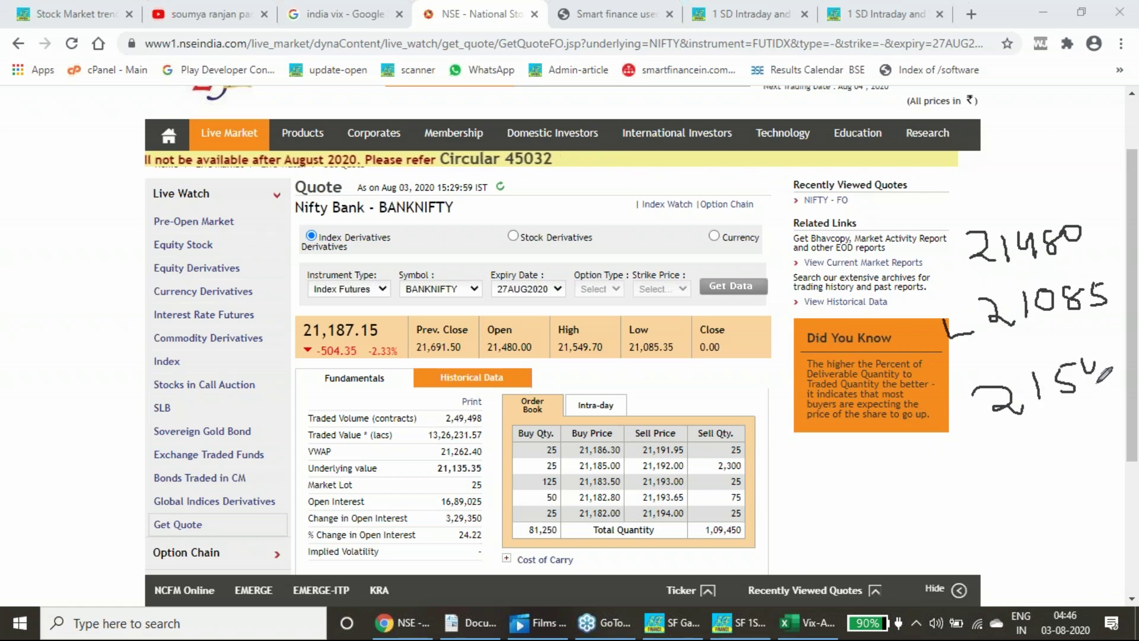
mouse_move(1103, 373)
mouse_down()
mouse_move(1116, 356)
mouse_move(1112, 379)
mouse_up()
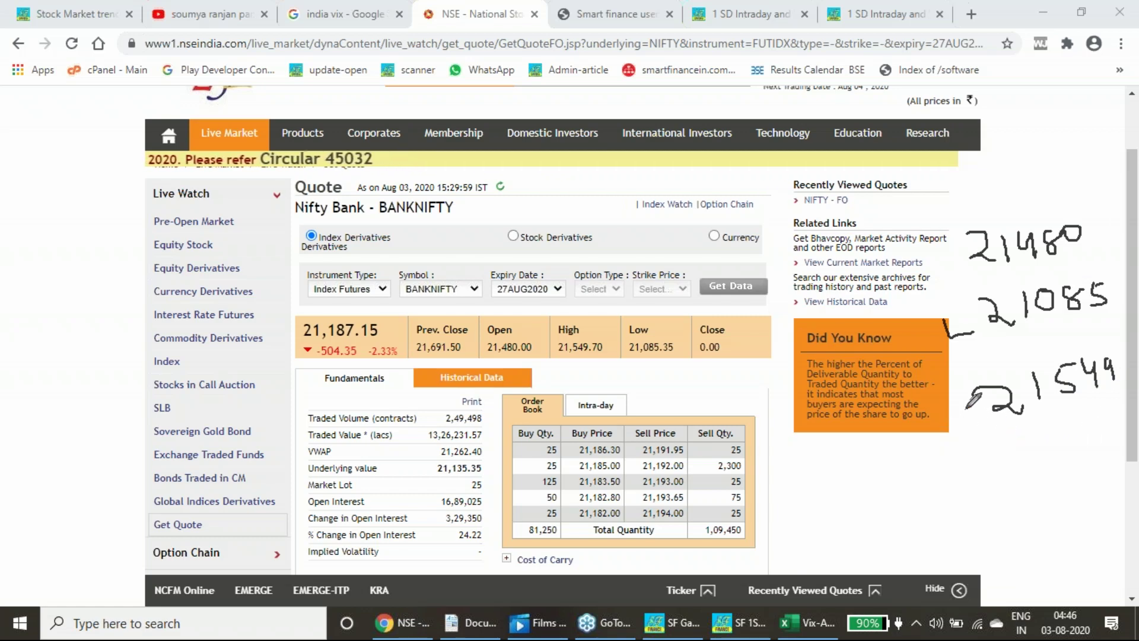
Step: Label 21549 as H and 21480 as O, and write the current price 21187 below
mouse_move(966, 406)
mouse_down()
mouse_move(977, 406)
mouse_move(939, 432)
mouse_move(949, 410)
mouse_move(947, 436)
mouse_up()
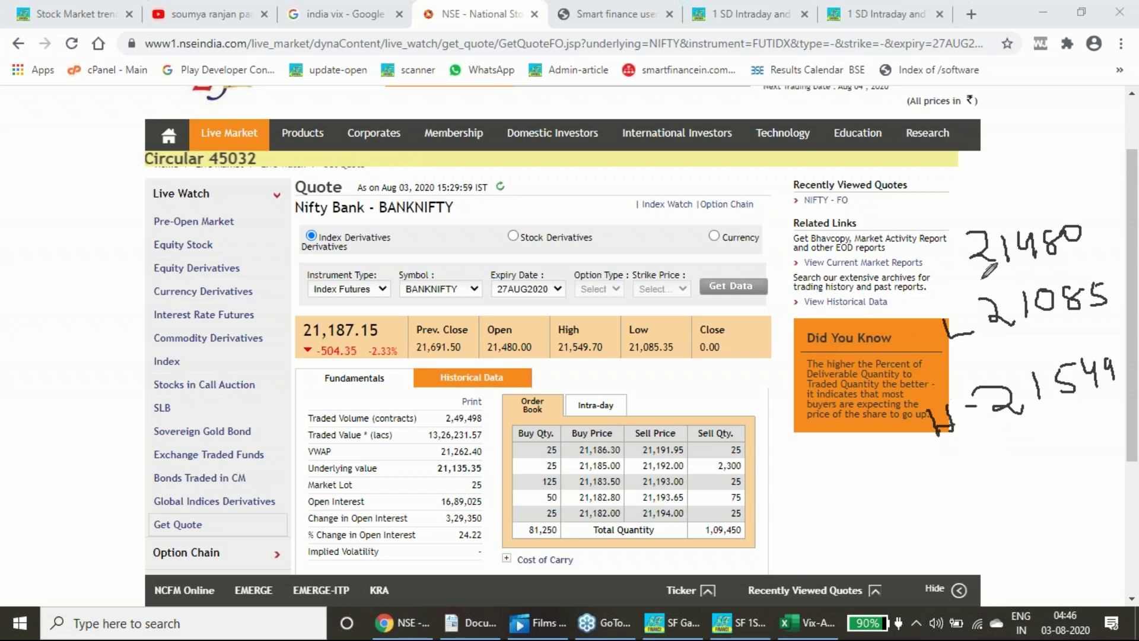
mouse_move(933, 240)
mouse_down()
mouse_move(920, 254)
mouse_move(933, 261)
mouse_up()
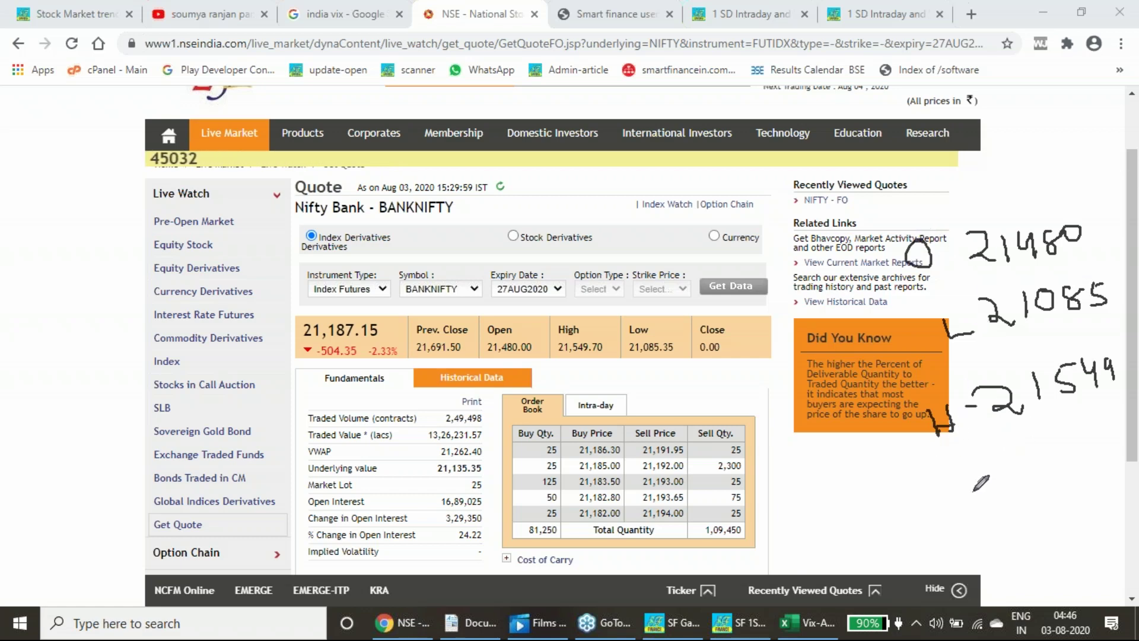
mouse_move(988, 460)
mouse_down()
mouse_move(1024, 474)
mouse_move(1032, 442)
mouse_move(1038, 460)
mouse_move(1065, 449)
mouse_up()
mouse_move(1090, 409)
mouse_down()
mouse_move(1080, 429)
mouse_move(1119, 418)
mouse_move(1107, 438)
mouse_up()
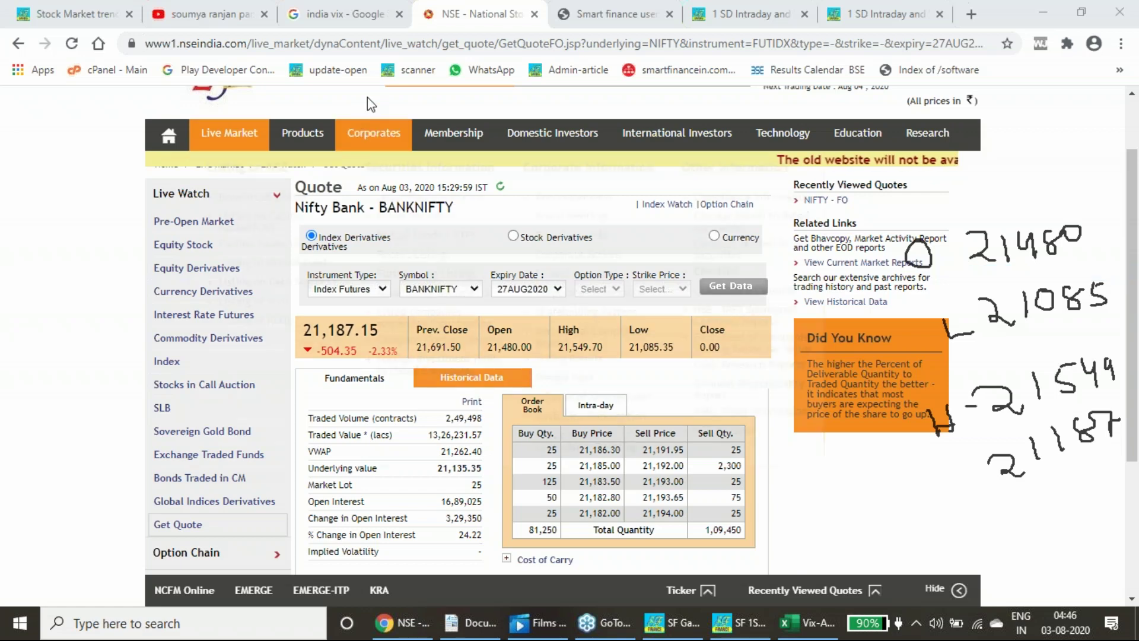
Step: On the BANKNIFTY 1SD tab, tick Down Cycle 1 T3 21087.074 and sell entry 21462.847
click(860, 18)
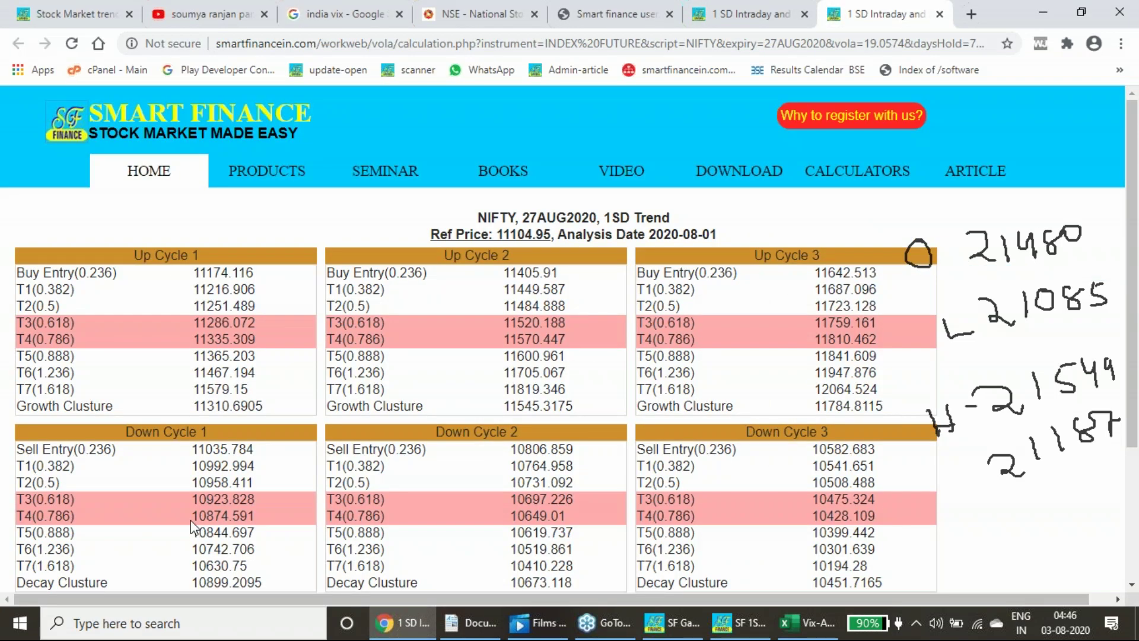
click(743, 20)
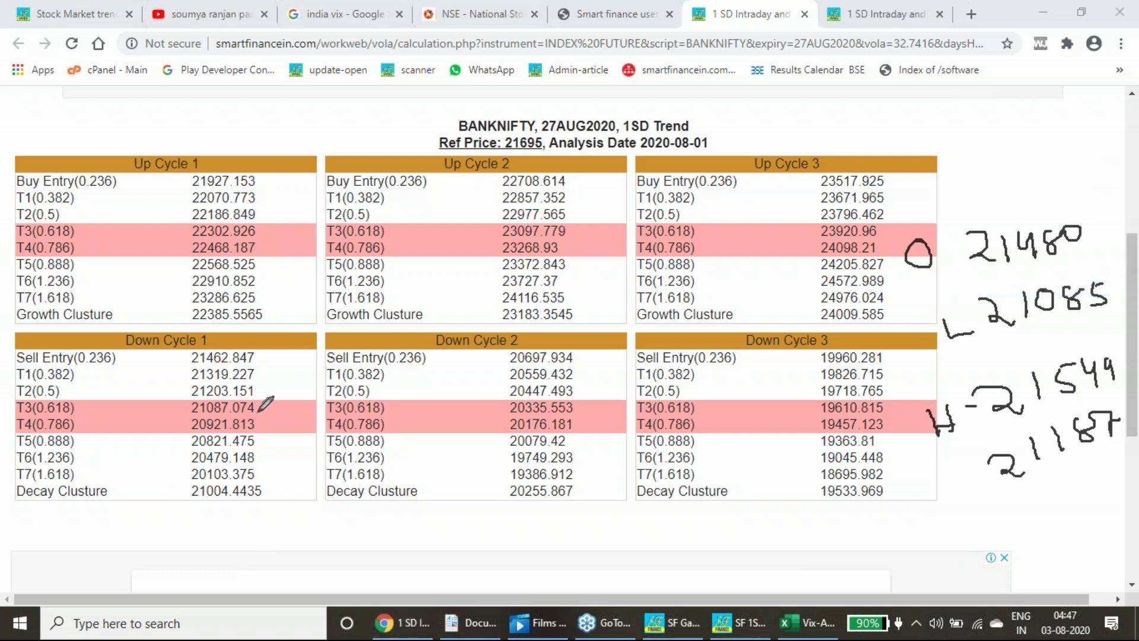
drag(261, 408, 276, 398)
drag(261, 350, 271, 349)
Step: Cross out 21549, tick T1 and T2, circle the 21085 low, then clear all ink
mouse_move(967, 363)
mouse_down()
mouse_move(980, 379)
mouse_move(967, 380)
mouse_up()
mouse_move(169, 386)
mouse_down()
mouse_move(193, 374)
mouse_move(186, 403)
mouse_up()
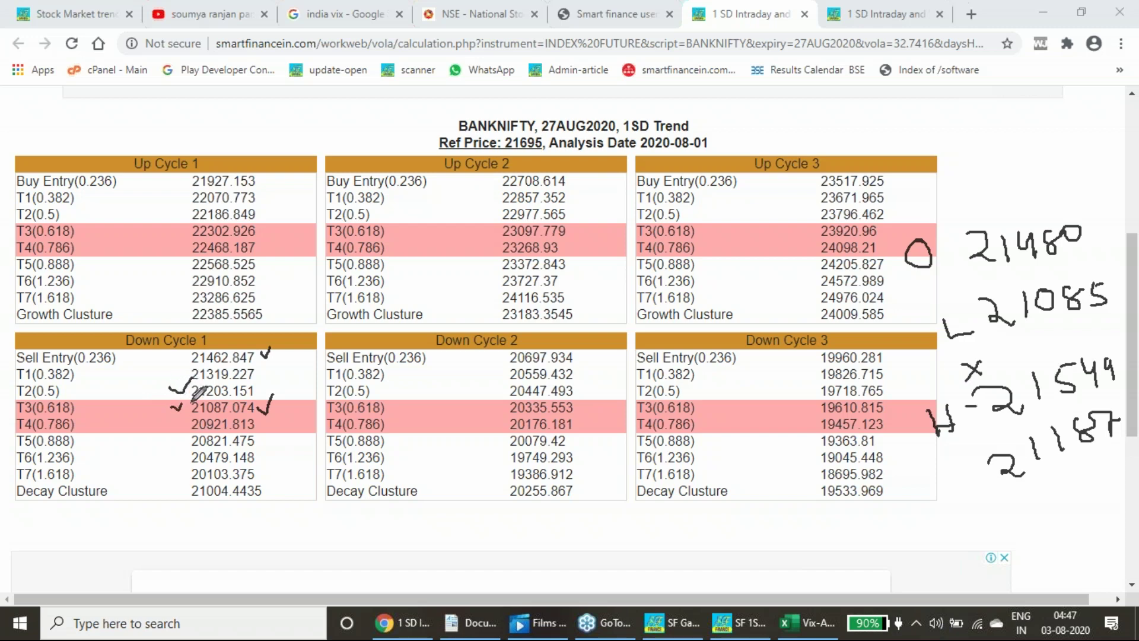
drag(1071, 324, 949, 339)
mouse_move(973, 293)
mouse_down()
mouse_move(1086, 256)
mouse_move(1124, 275)
mouse_move(1110, 308)
mouse_move(1039, 324)
mouse_up()
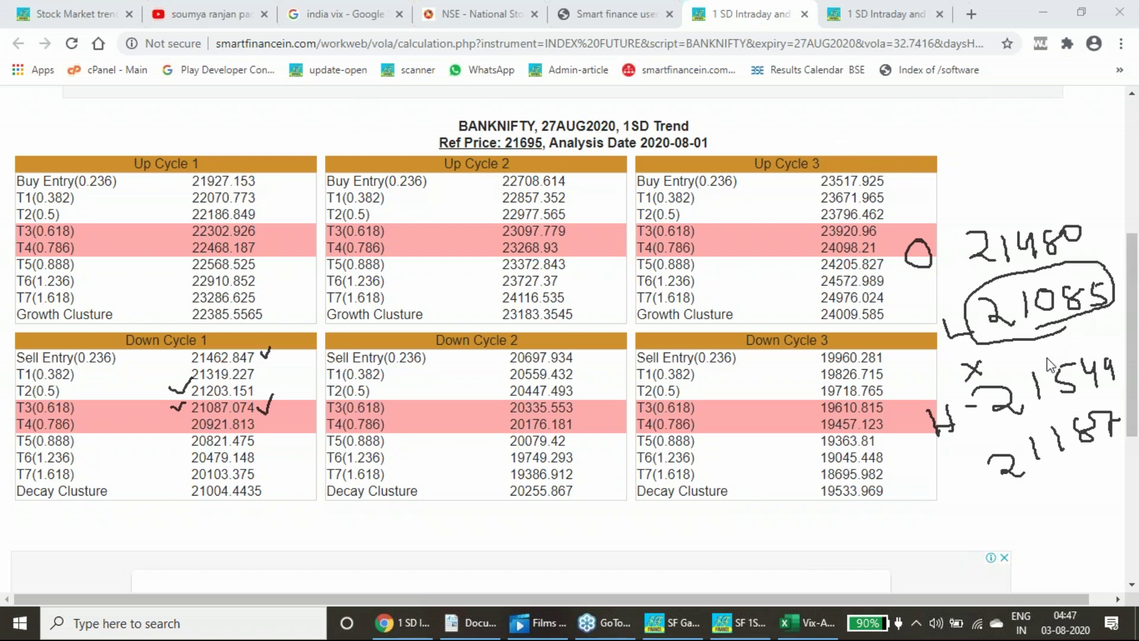
key(e)
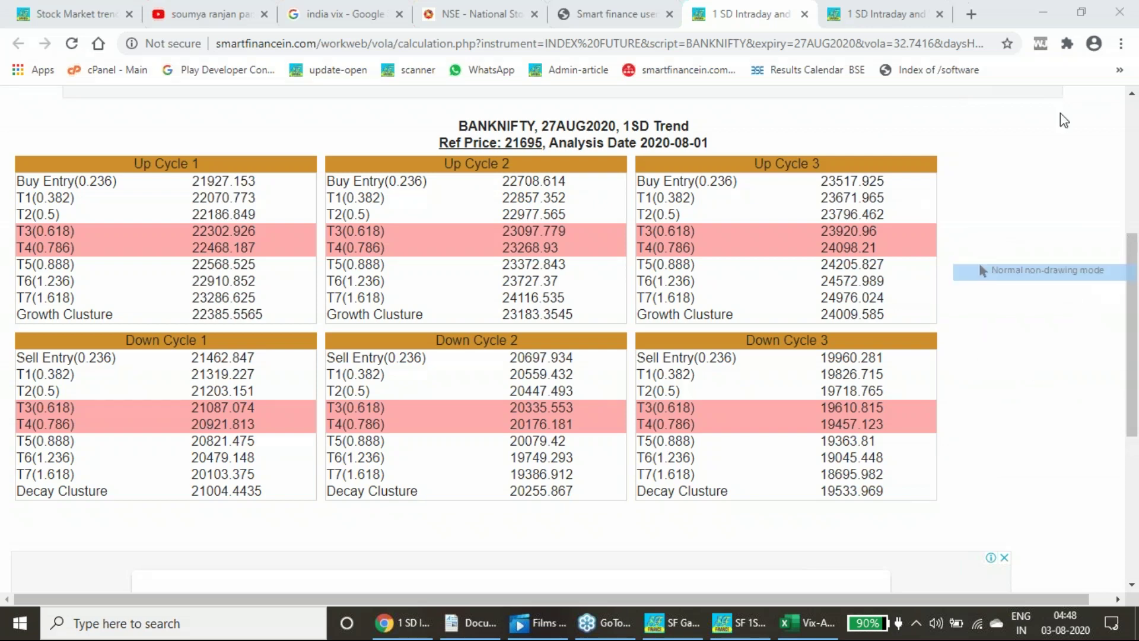
Step: Close the Smart Finance, NIFTY 1SD and BANKNIFTY 1SD tabs, leaving the NSE BANKNIFTY quote
click(913, 14)
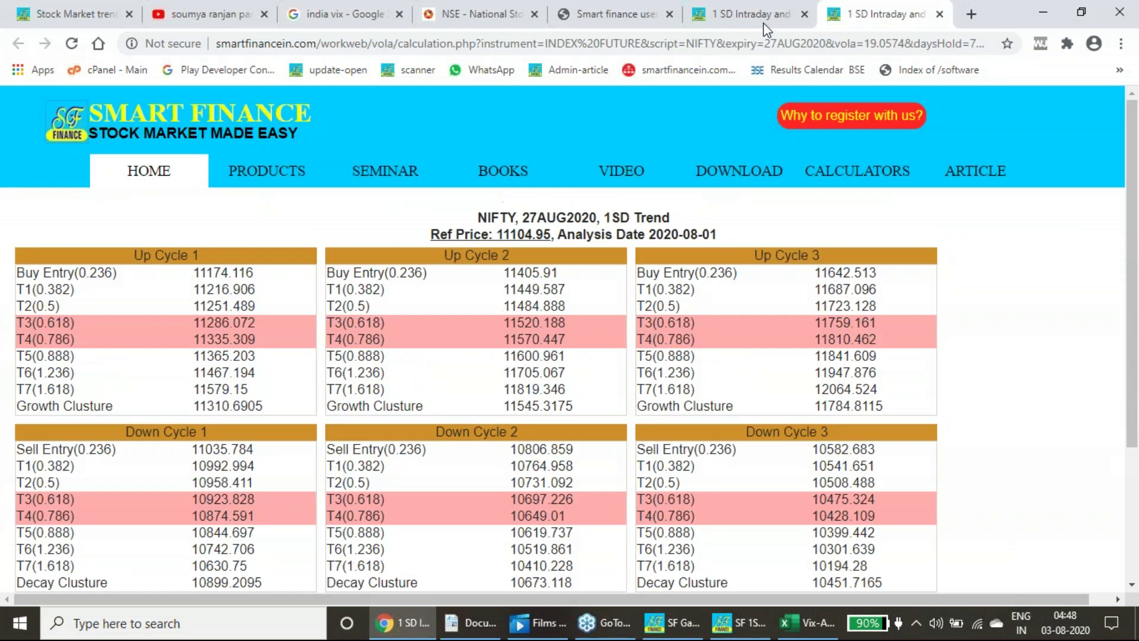
click(670, 14)
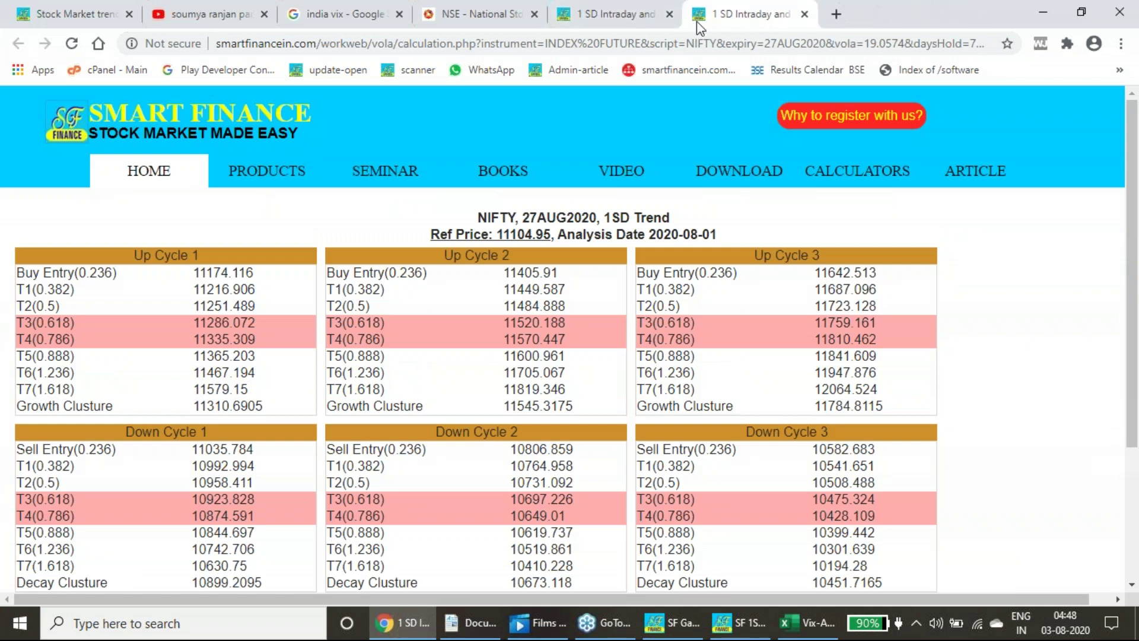
click(805, 15)
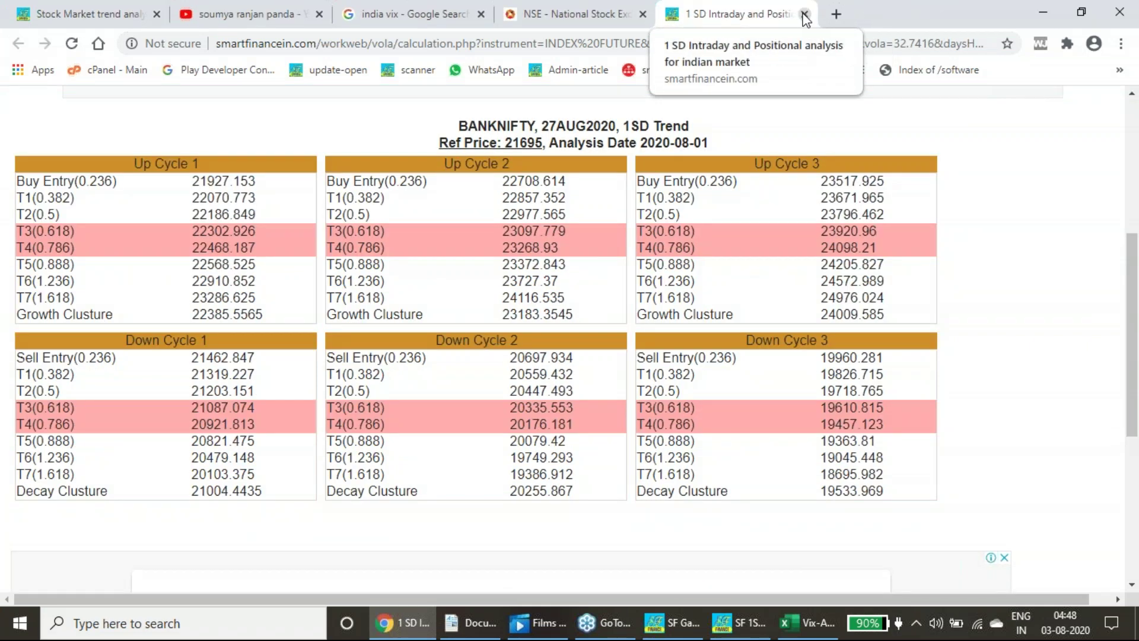
click(805, 14)
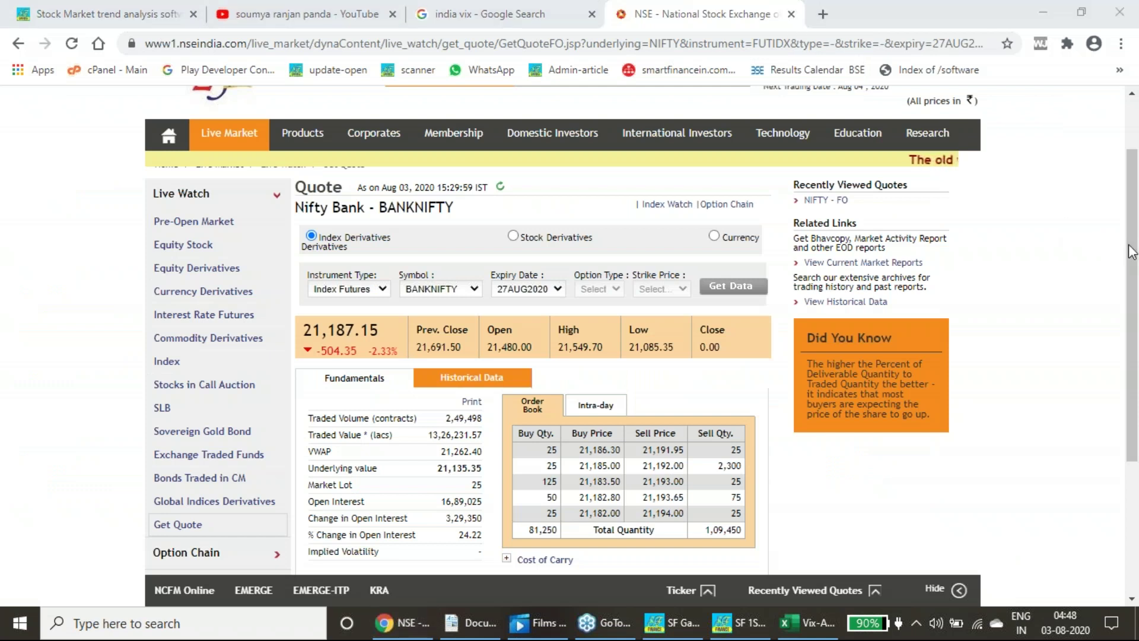
Step: Close the NSE tab and underline the 3 Aug date under Nifty VIX 25.18
click(791, 14)
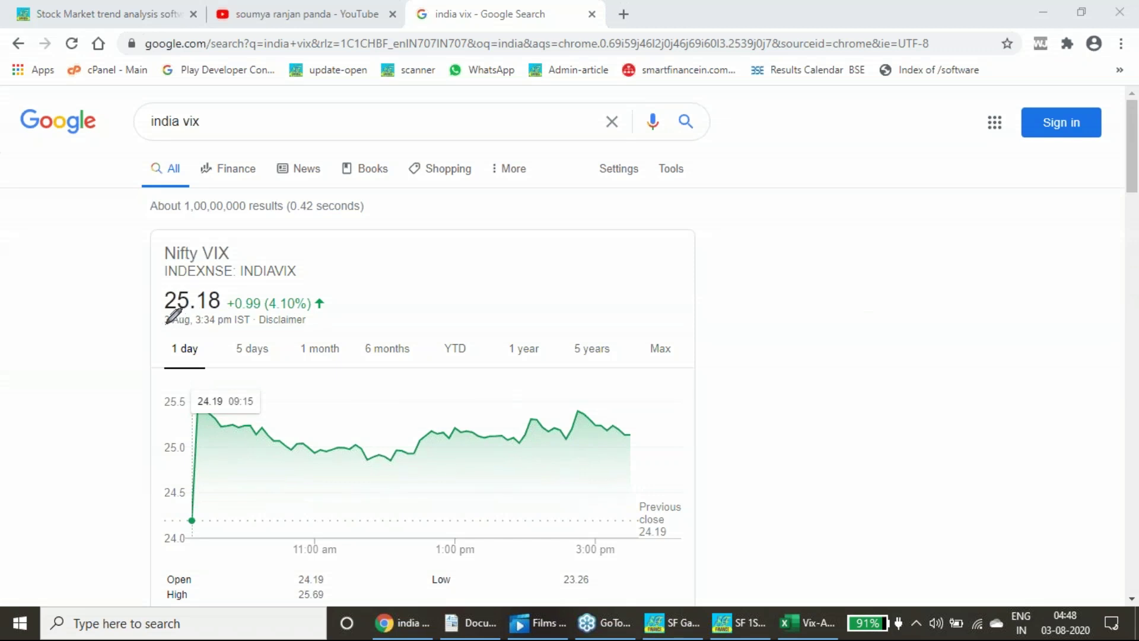
drag(165, 324, 213, 316)
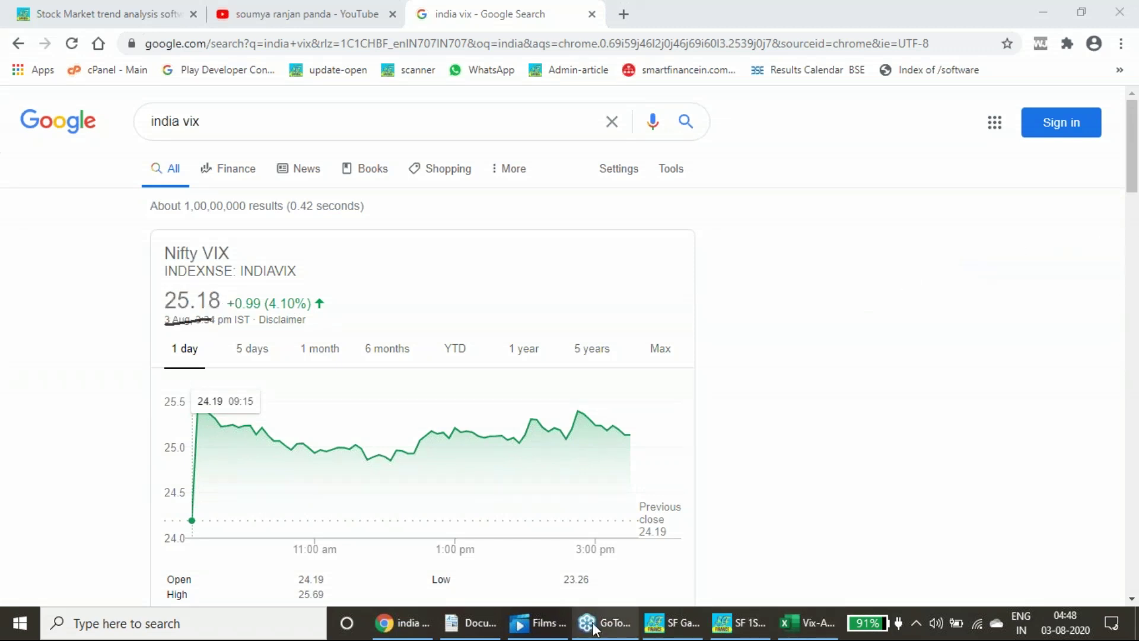
Step: In the Vix-Analysis-Median-mean workbook, check the geometric mean in J147
click(796, 623)
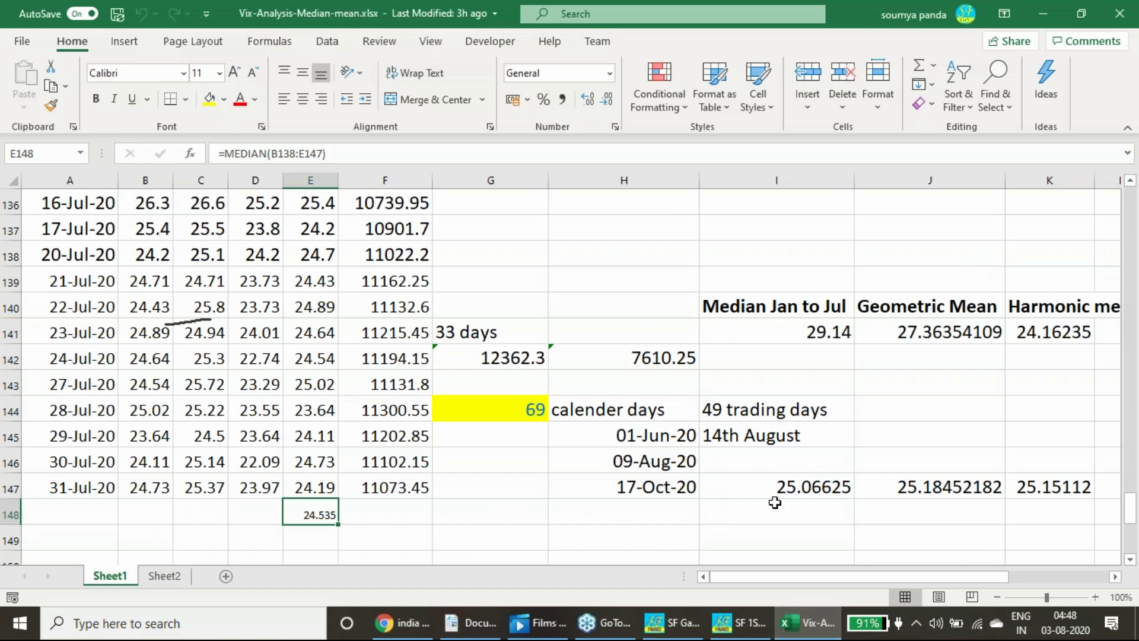
click(932, 489)
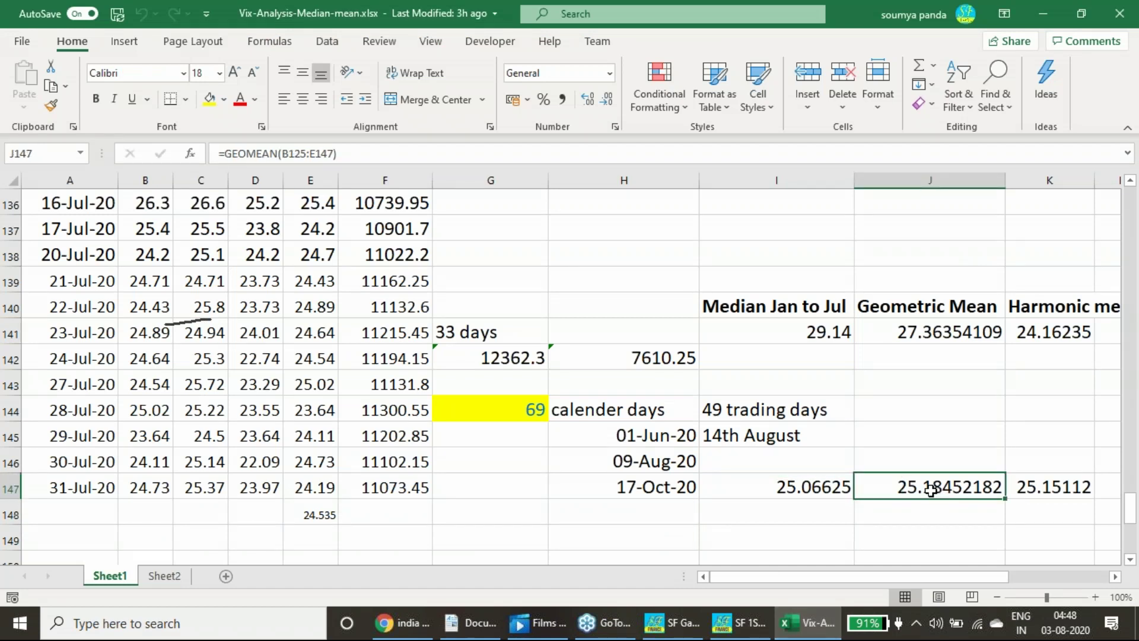
click(403, 623)
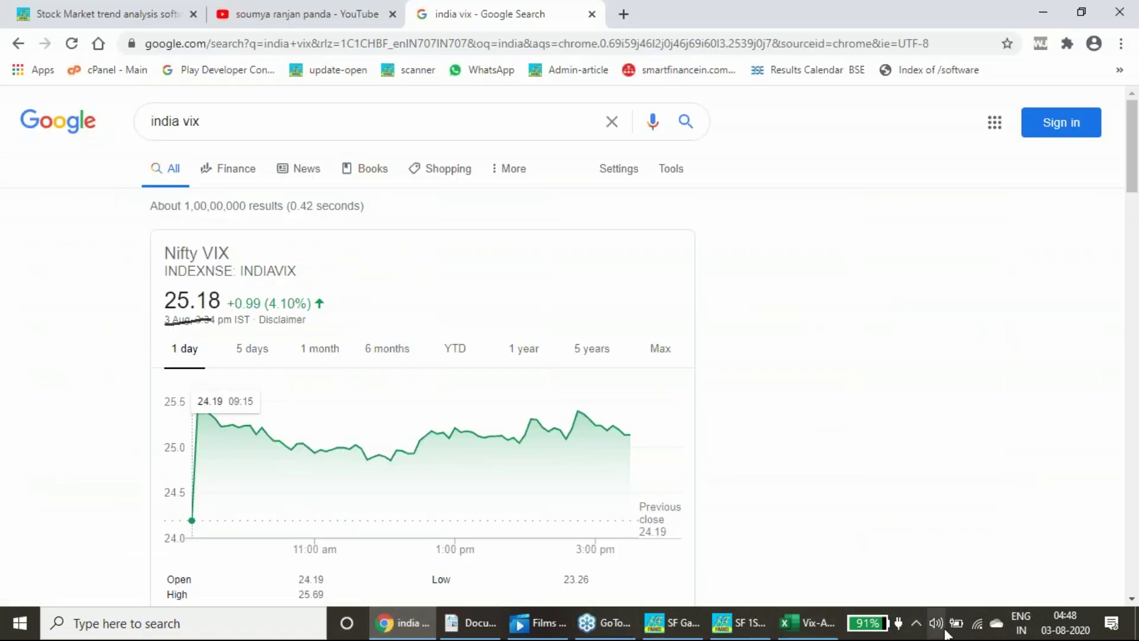
click(816, 626)
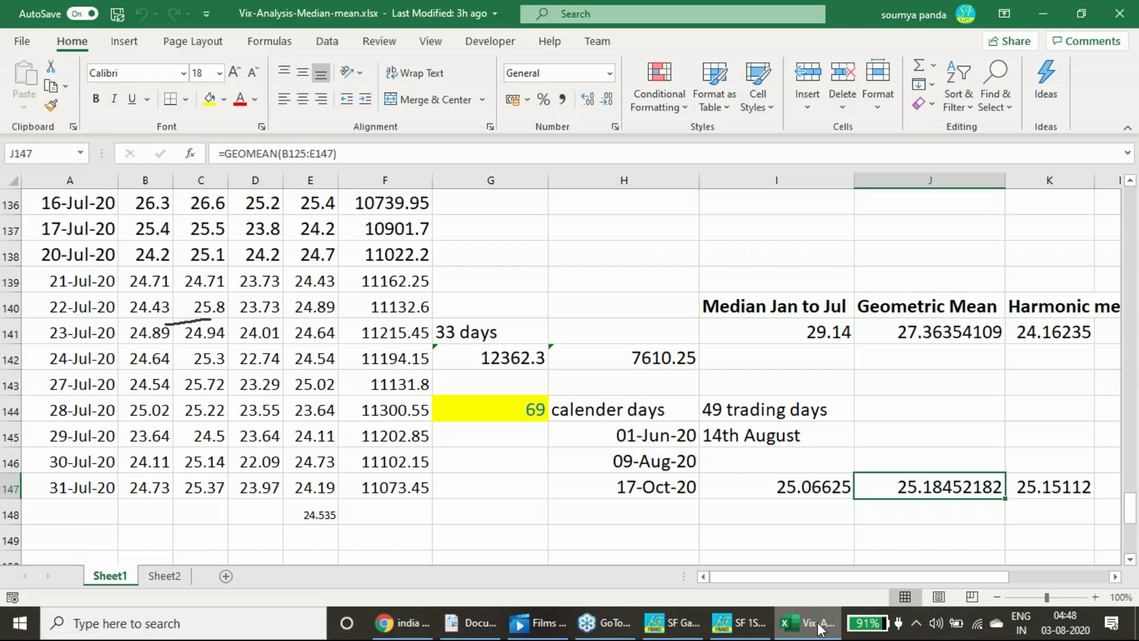
Step: Inspect E148's =MEDIAN(B138:E147) of 24.535 and I147's median 25.06625, then close Excel
double_click(317, 515)
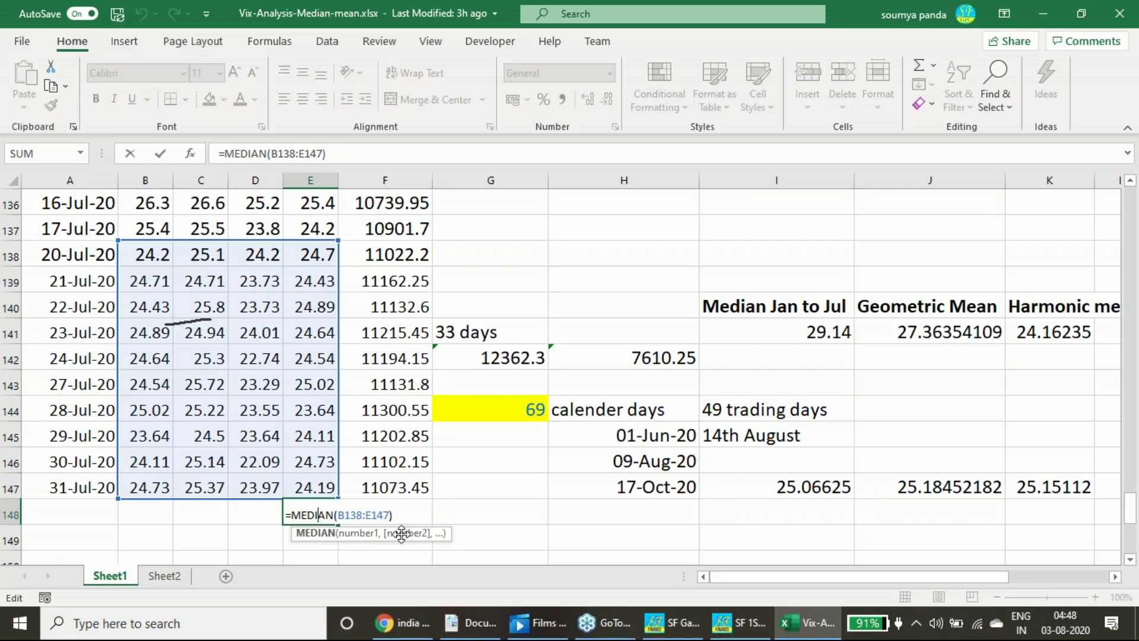
key(Escape)
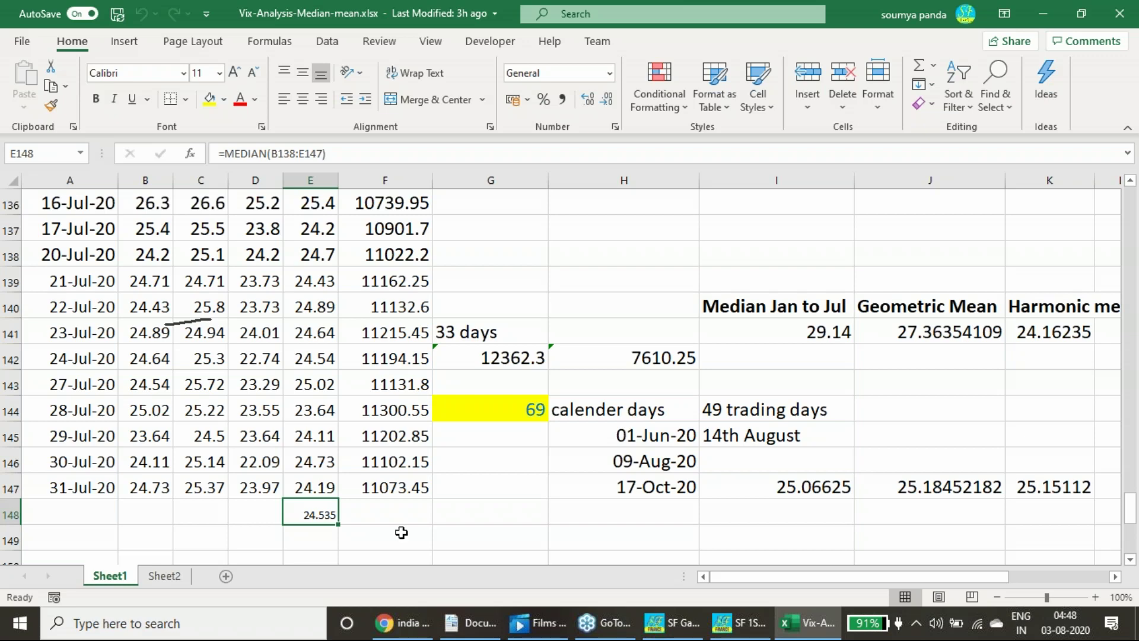
click(789, 484)
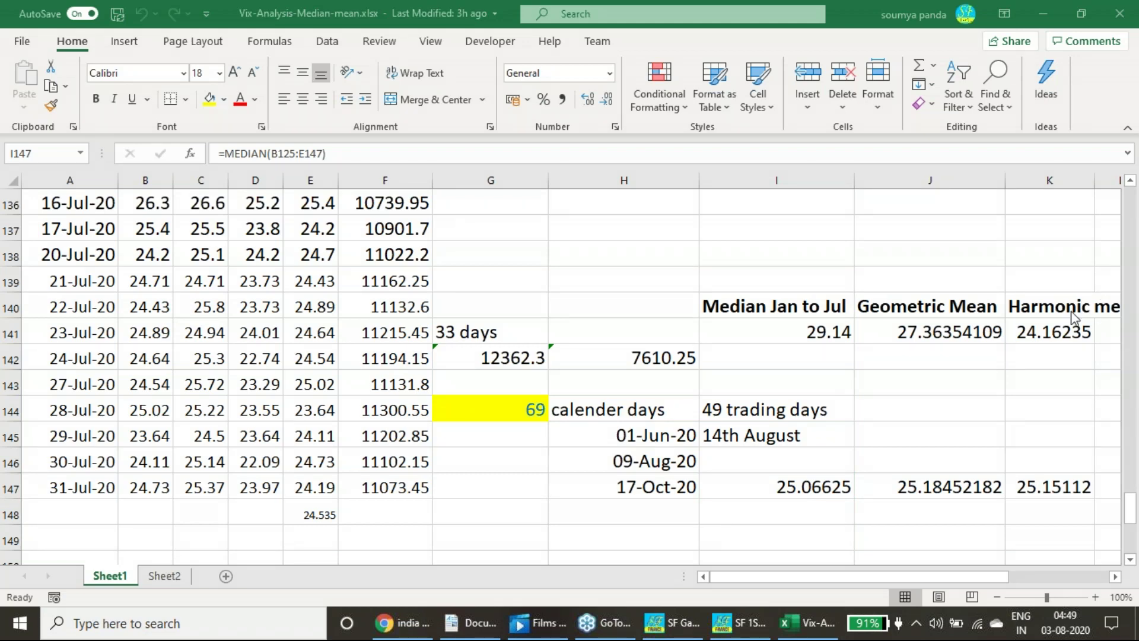
click(1123, 22)
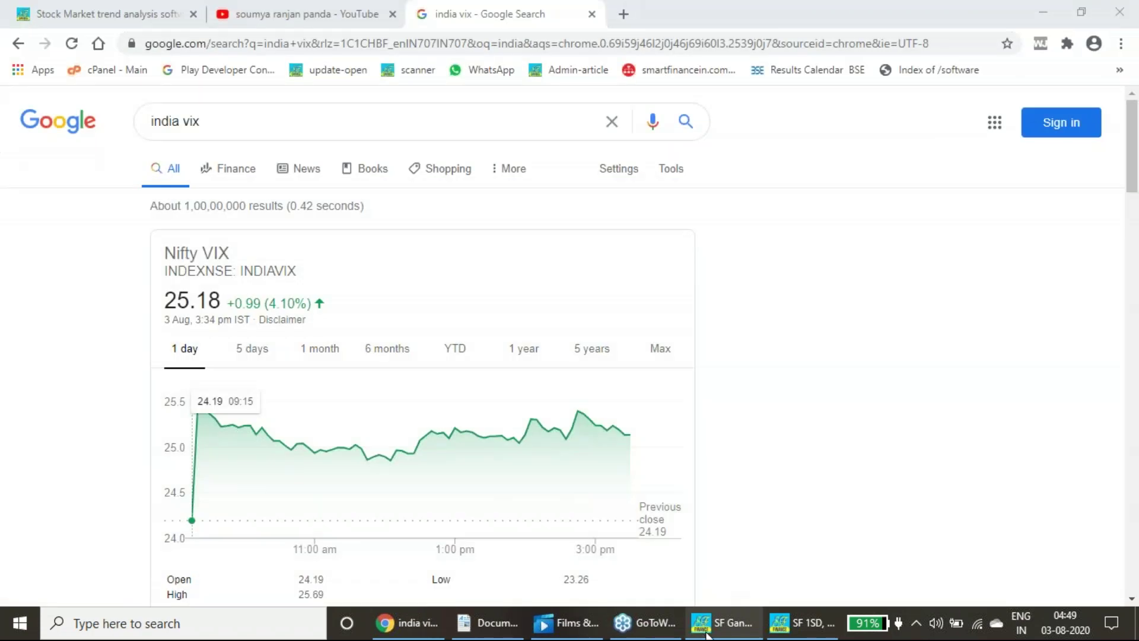
Step: Replace TATASTEEL with NIFTY as an INDEX FUTURE and load the previous-month Gann analysis
mouse_move(720, 628)
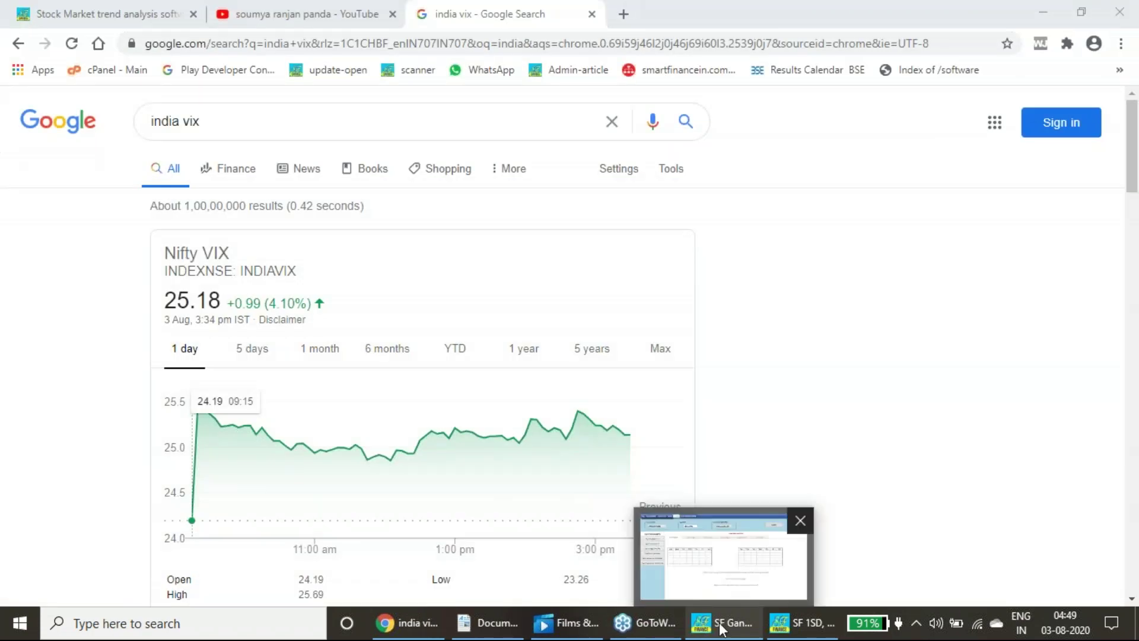
click(723, 629)
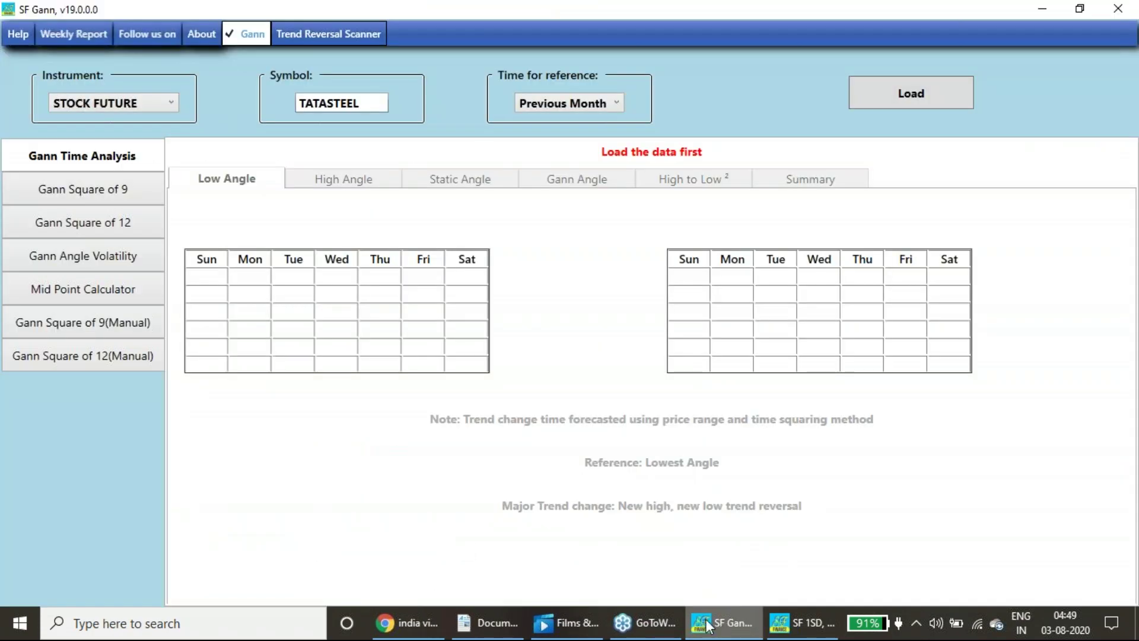
drag(379, 102, 223, 104)
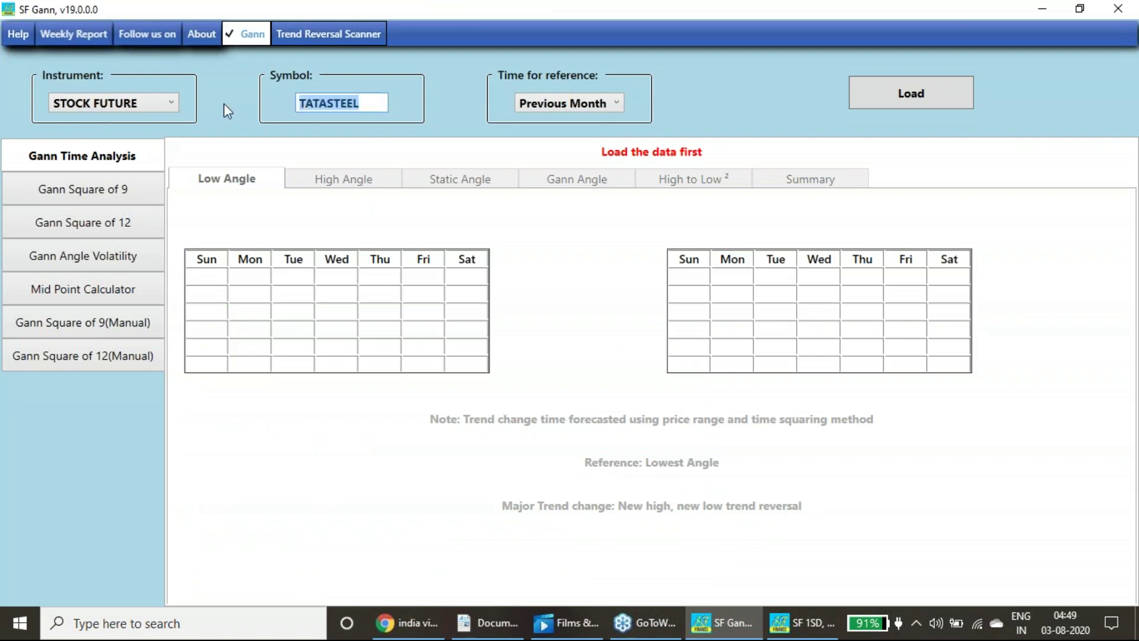
text(NIT)
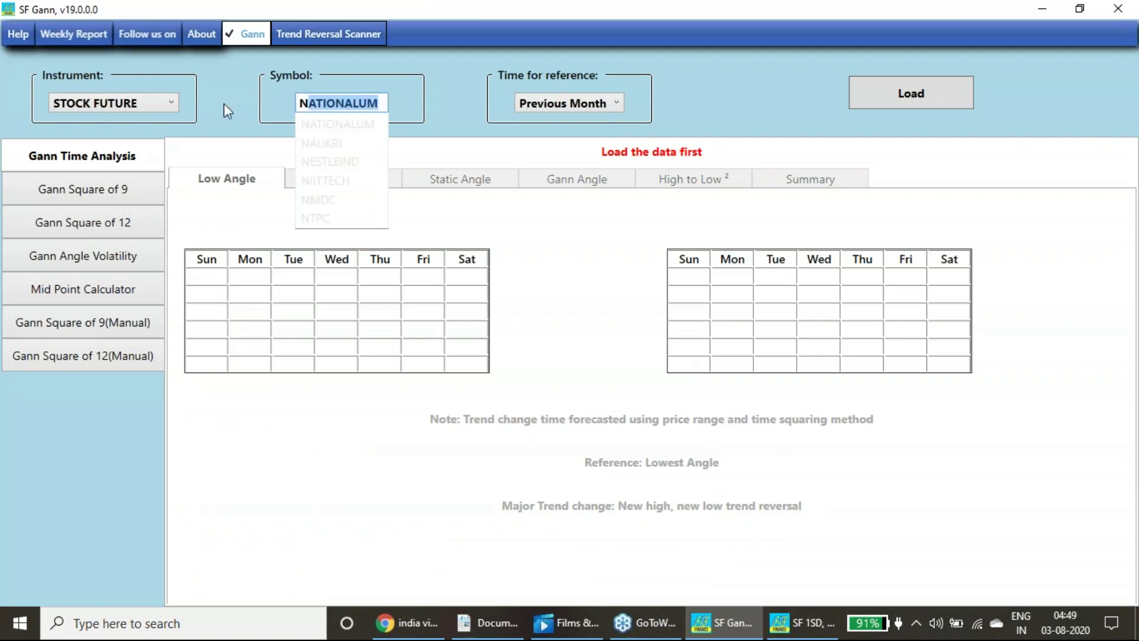
key(BackSpace)
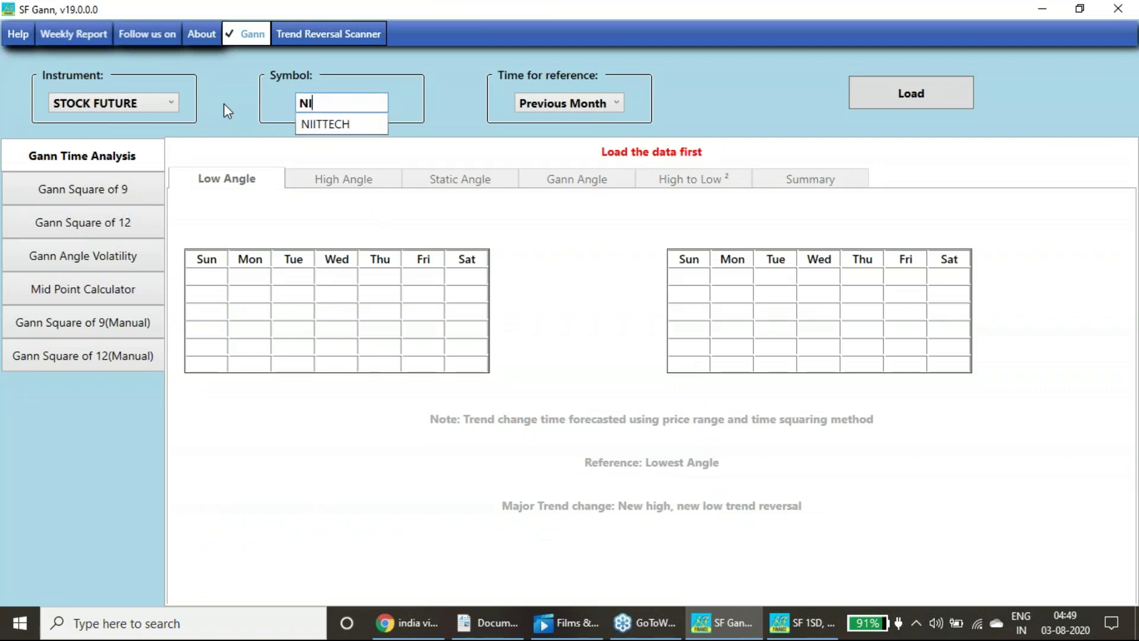
text(FTY)
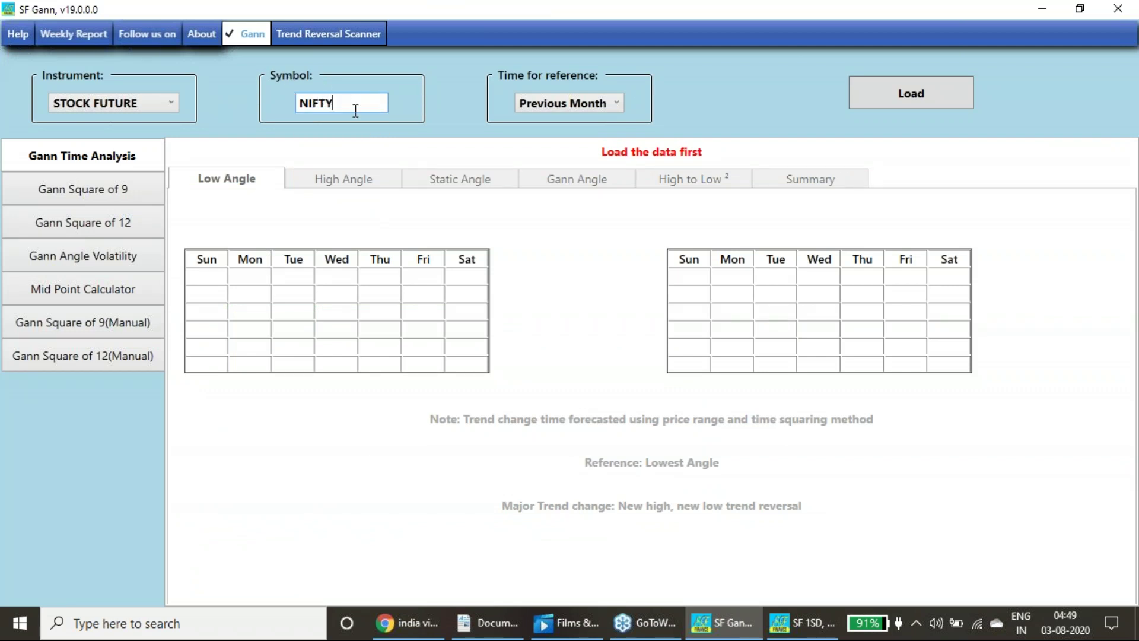
click(122, 102)
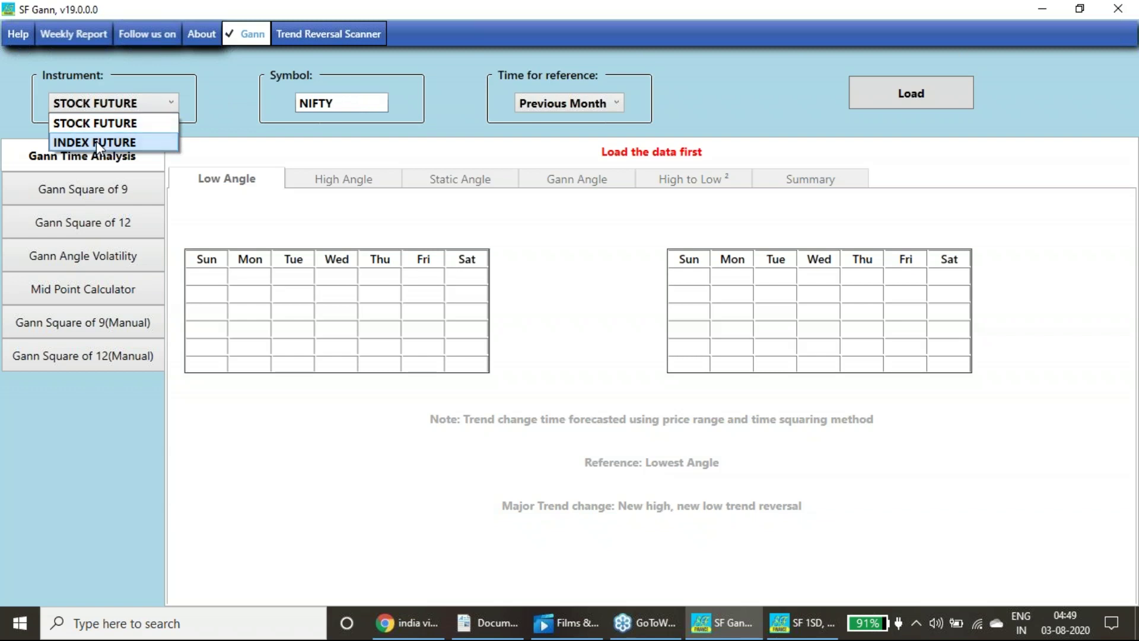
click(96, 141)
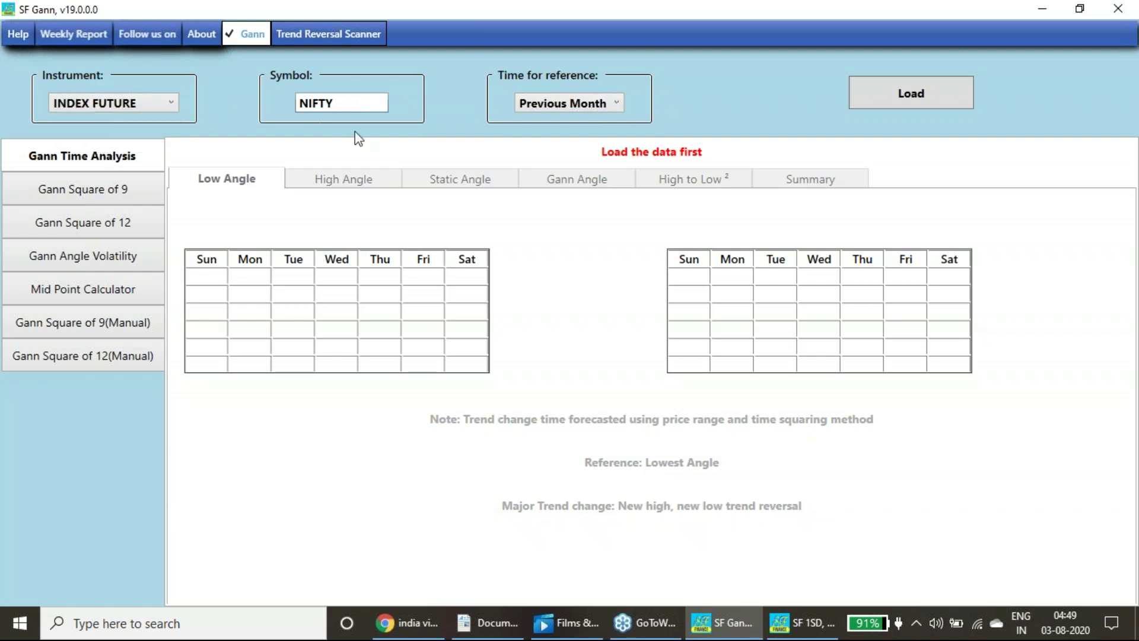
click(893, 105)
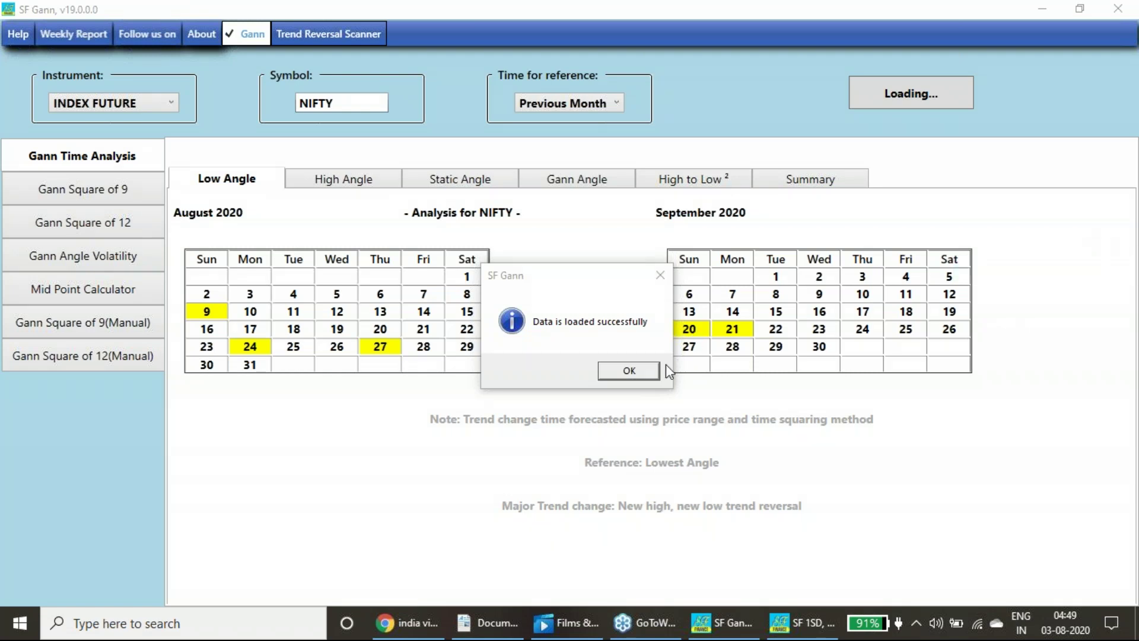
Step: Dismiss the load message, review High Angle dates, then point out Low Angle dates August 7 and 10
click(628, 371)
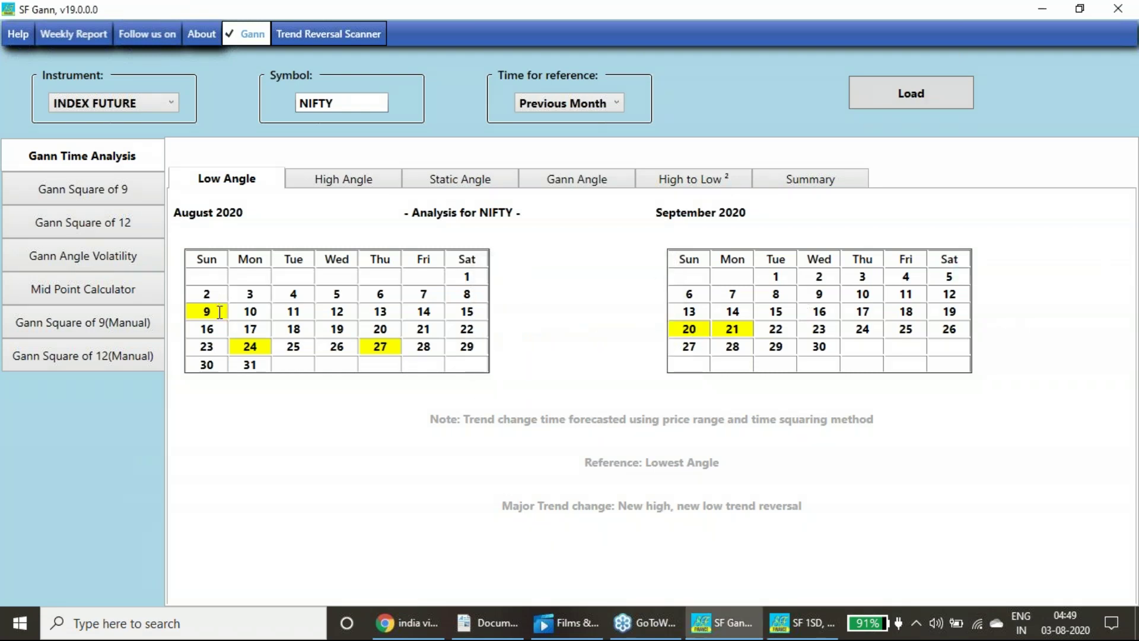
click(346, 184)
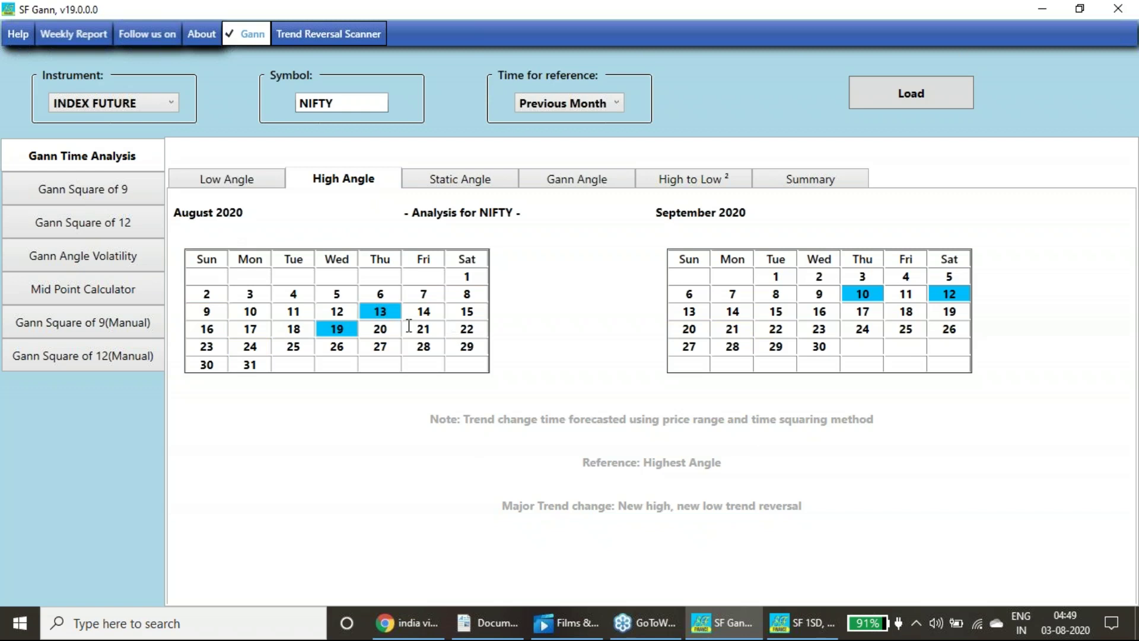
click(229, 184)
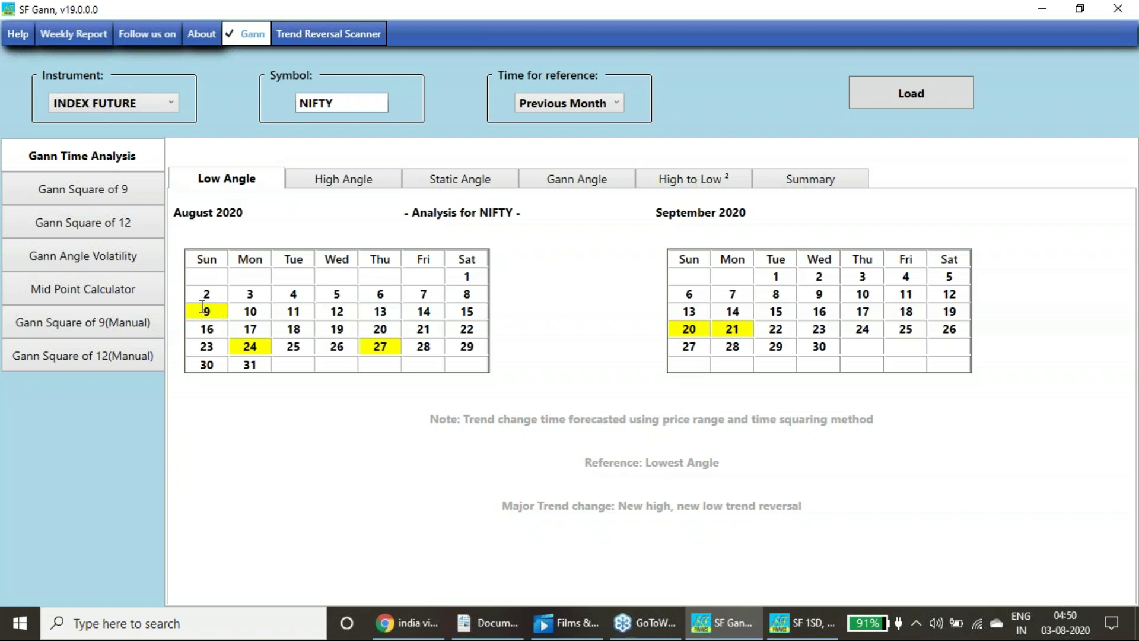
double_click(435, 293)
double_click(249, 314)
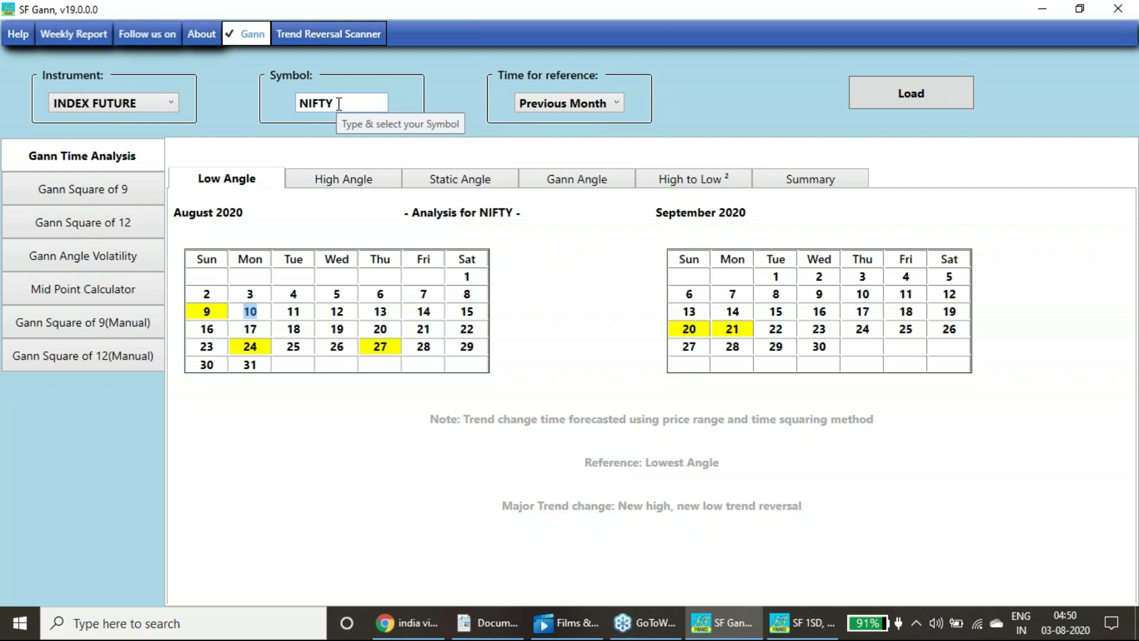
Step: Switch the symbol to BANKNIFTY, load its Gann analysis and confirm the message
click(339, 104)
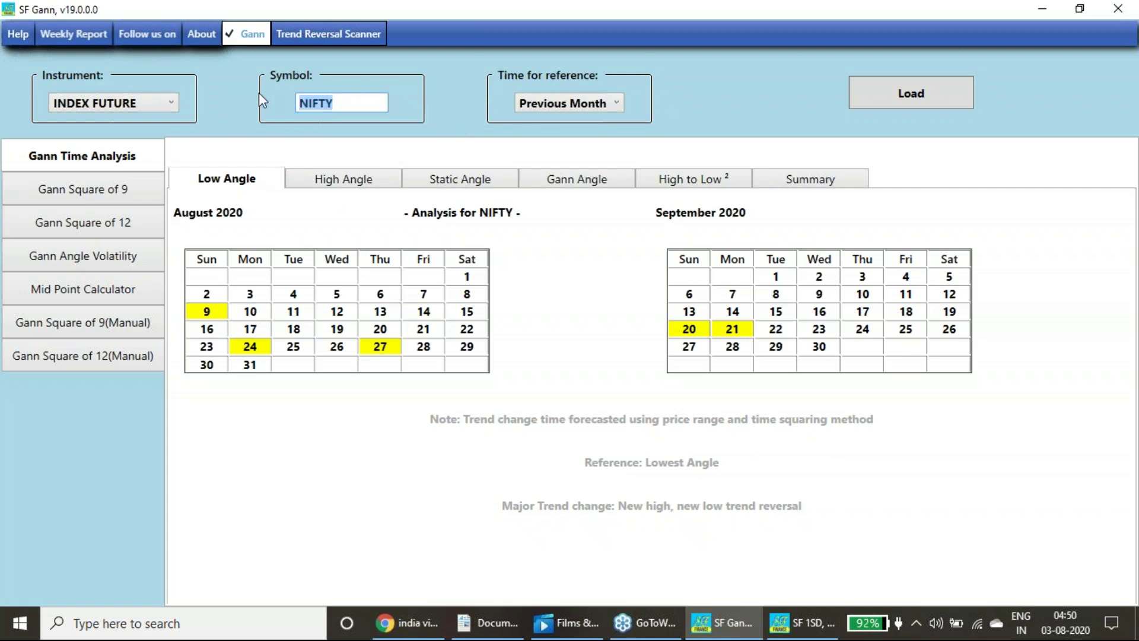
text(BANK)
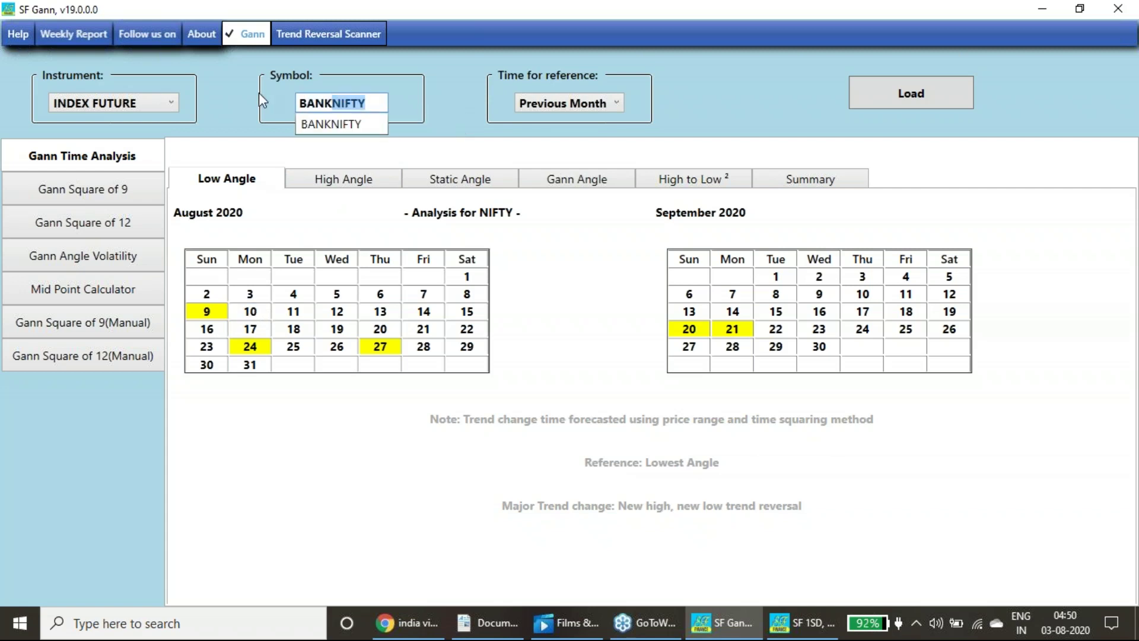
click(337, 126)
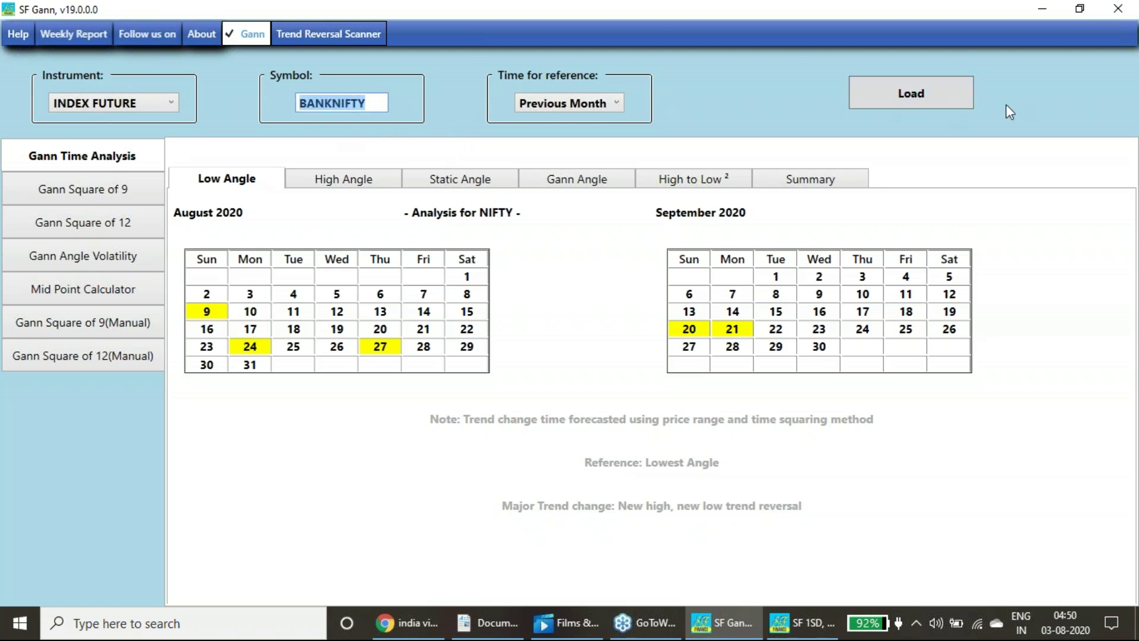
click(921, 95)
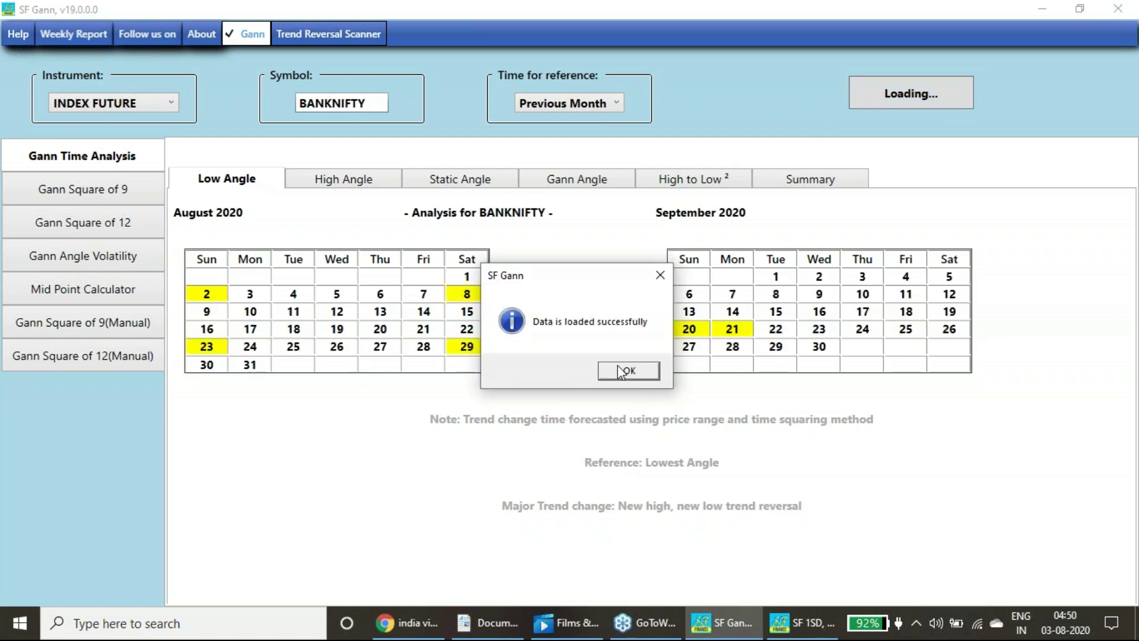
click(622, 372)
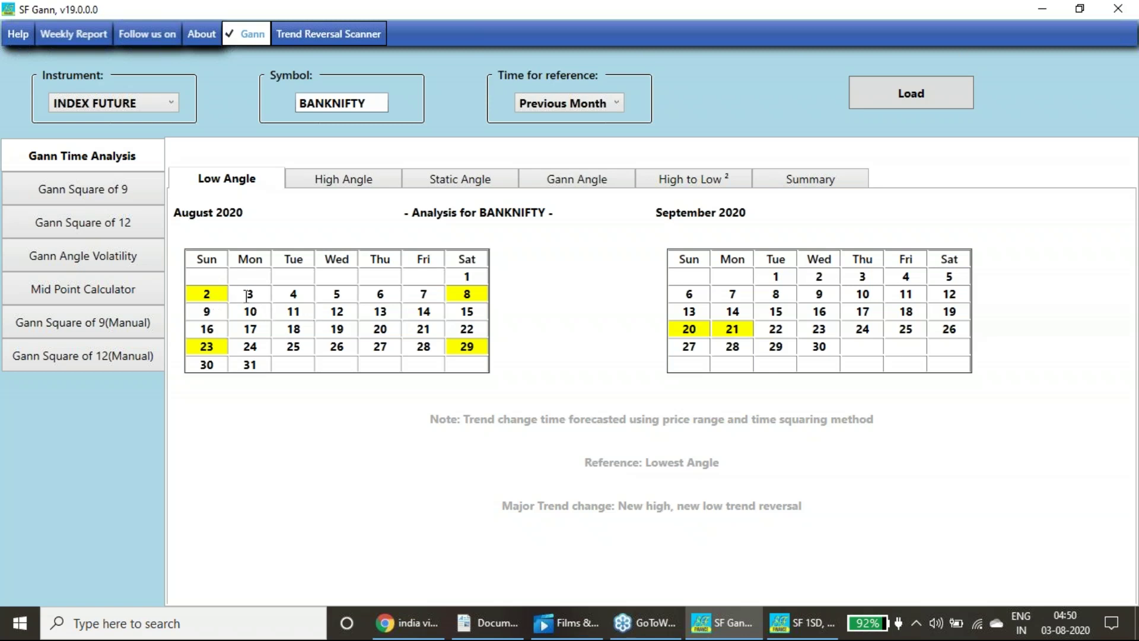
Step: Highlight BANKNIFTY's August 3, 23 and 31 trend-change dates on the chart
drag(246, 295, 256, 294)
drag(201, 346, 216, 346)
click(420, 349)
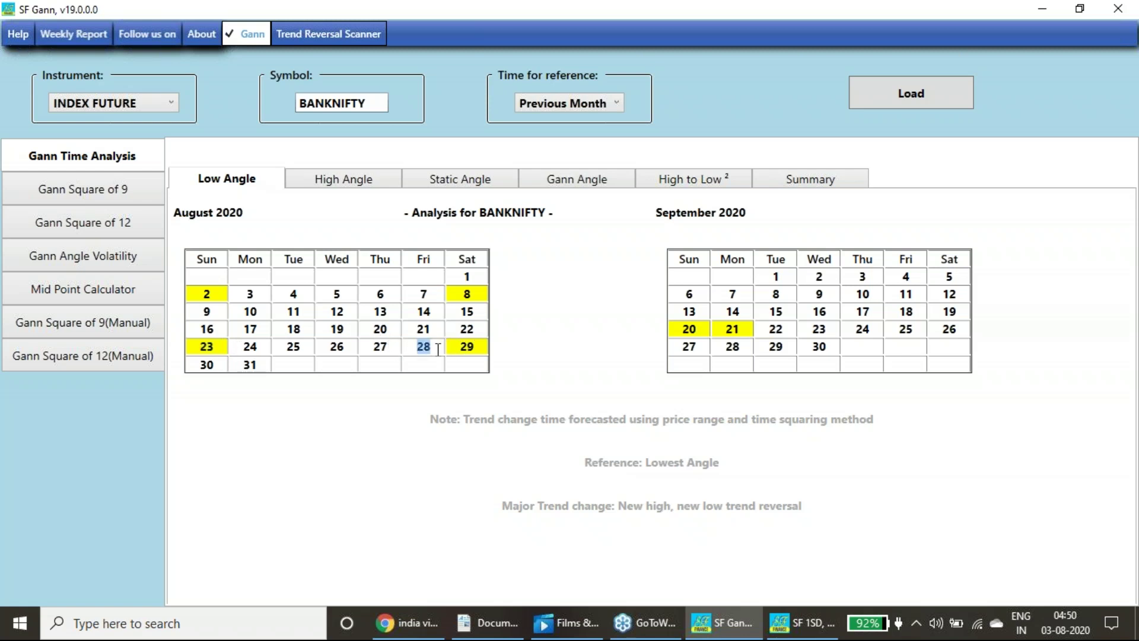
click(242, 365)
double_click(242, 365)
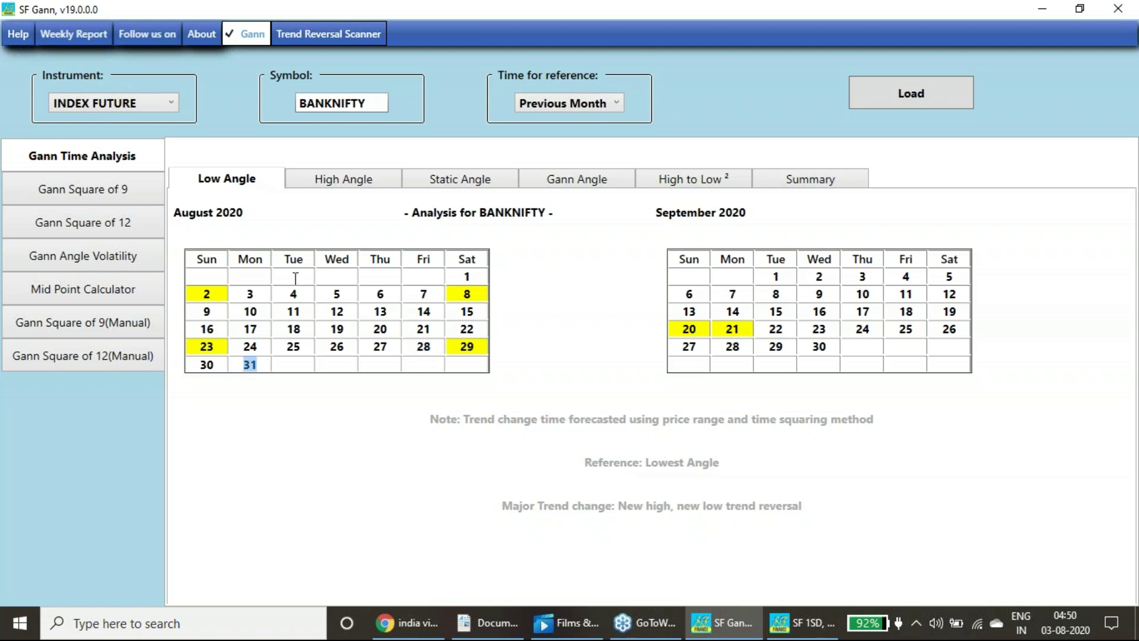
Step: Compare Low and High Angle dates, ending on High Angle's Aug 7, 13, 30 and Sep 5, 30
click(332, 186)
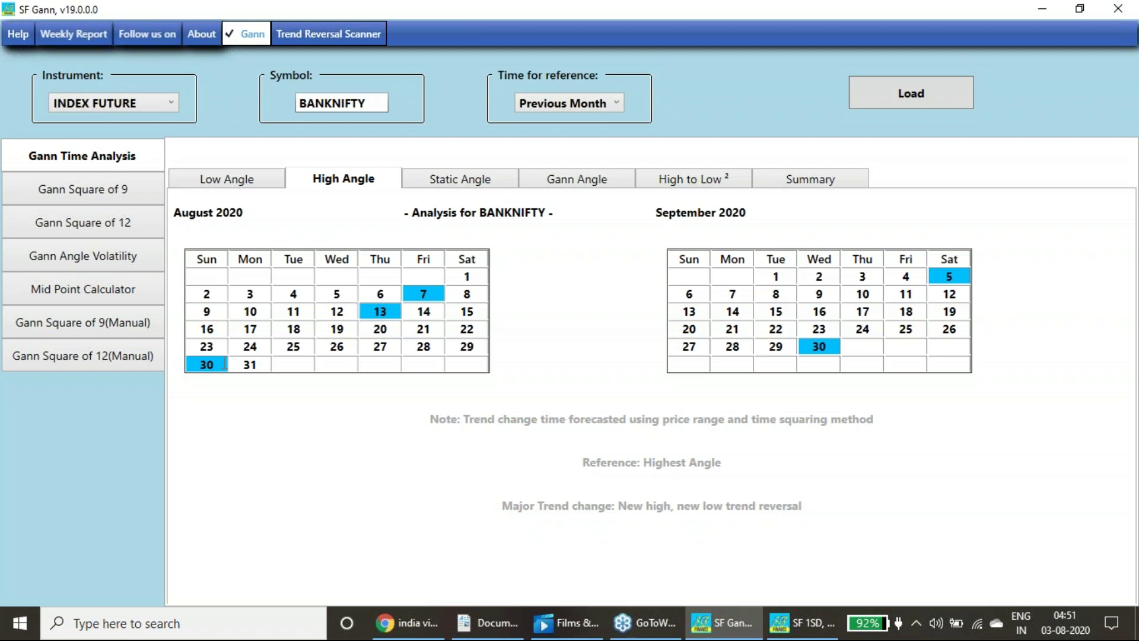
click(231, 180)
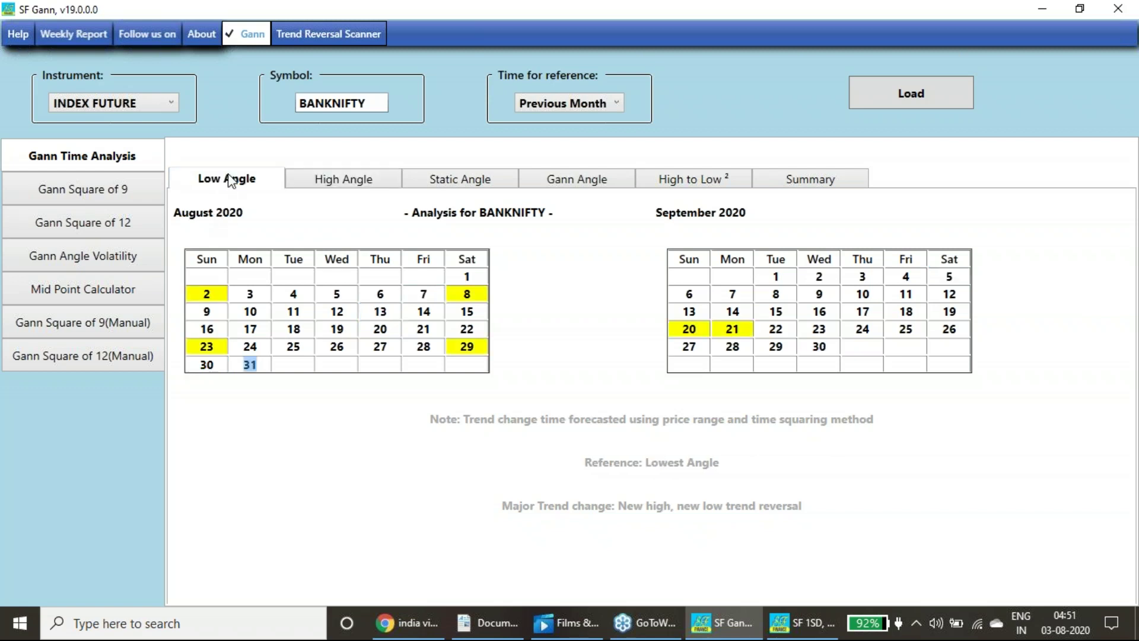
click(319, 181)
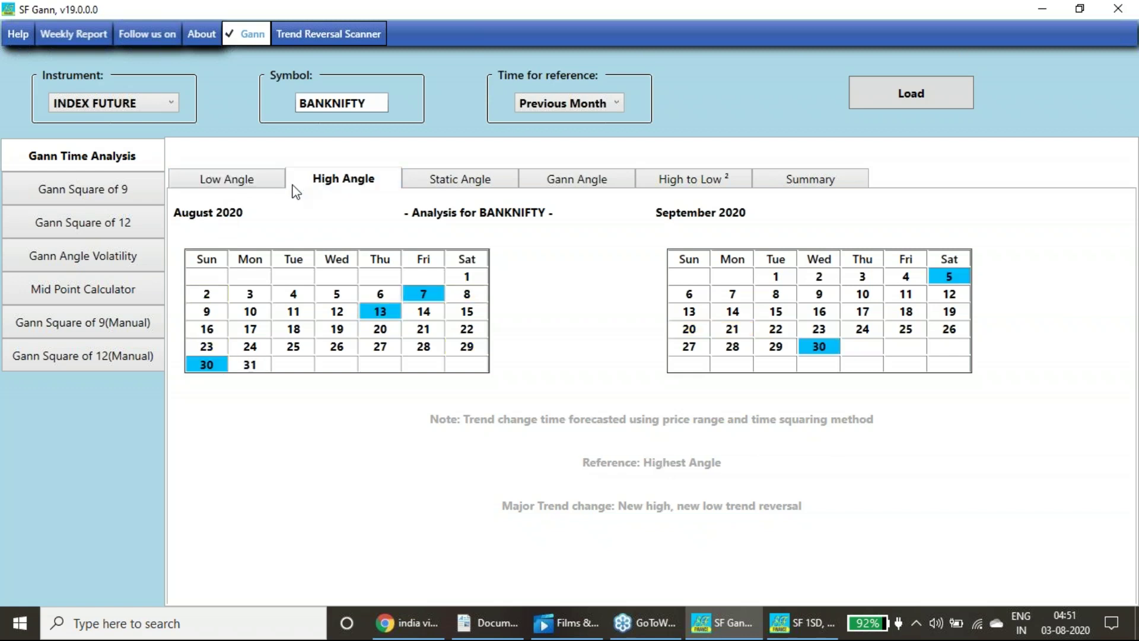
click(229, 181)
click(348, 184)
click(219, 190)
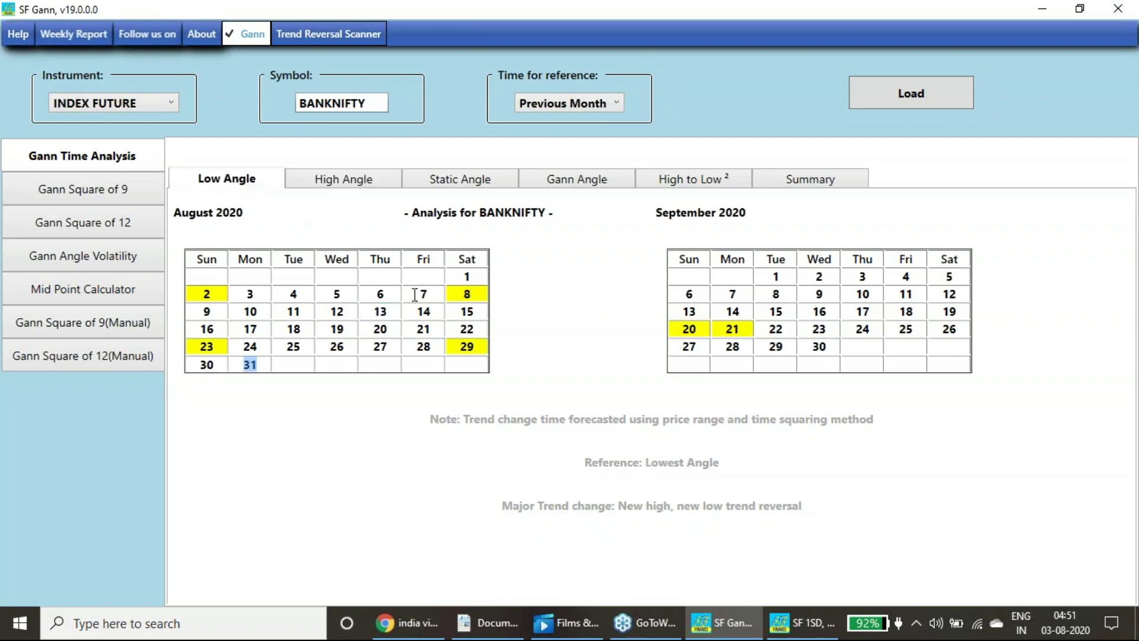
click(346, 180)
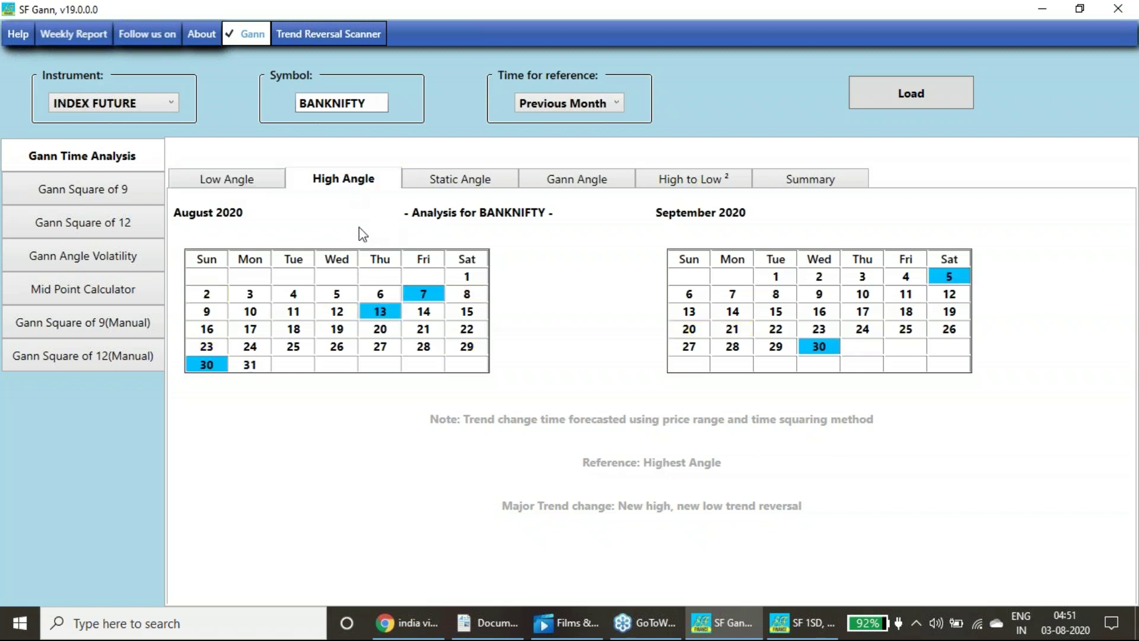
click(219, 190)
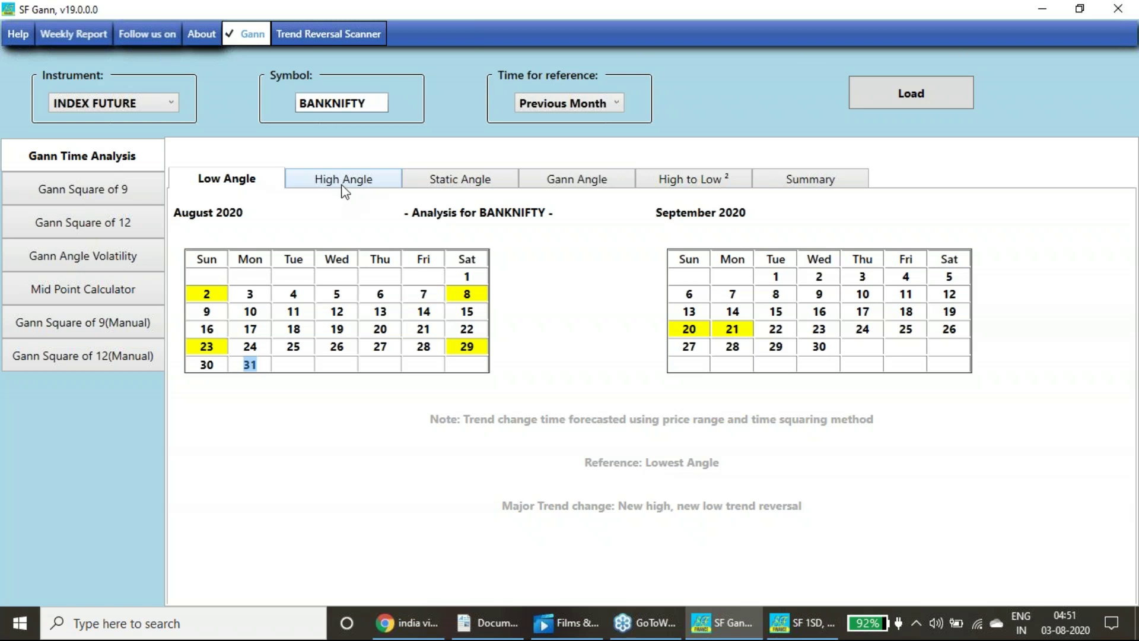
click(343, 190)
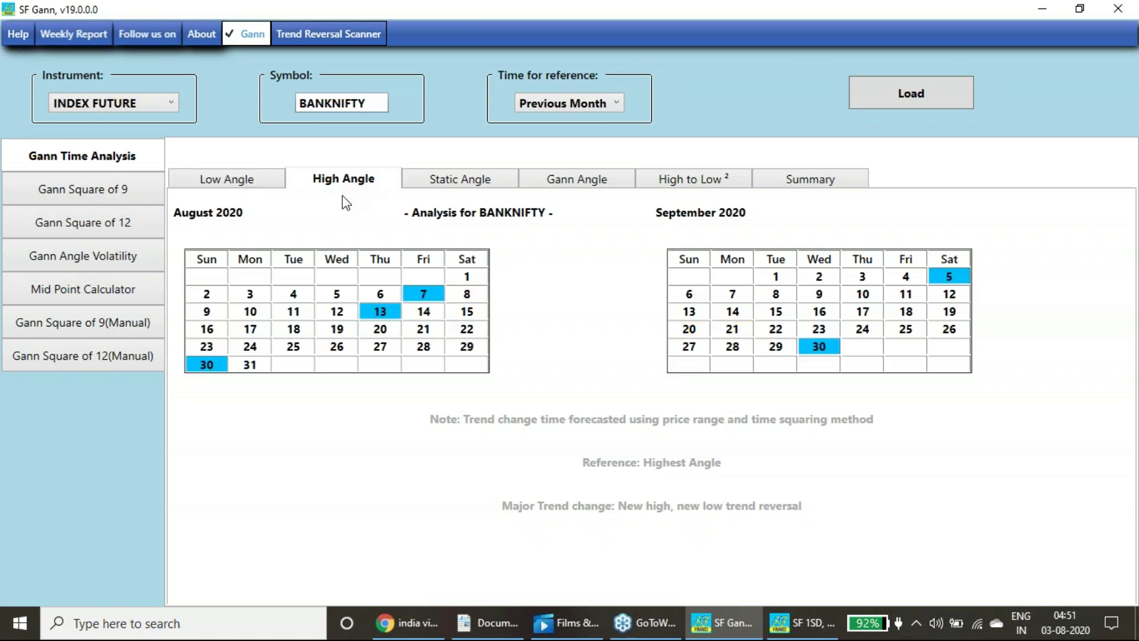
click(243, 187)
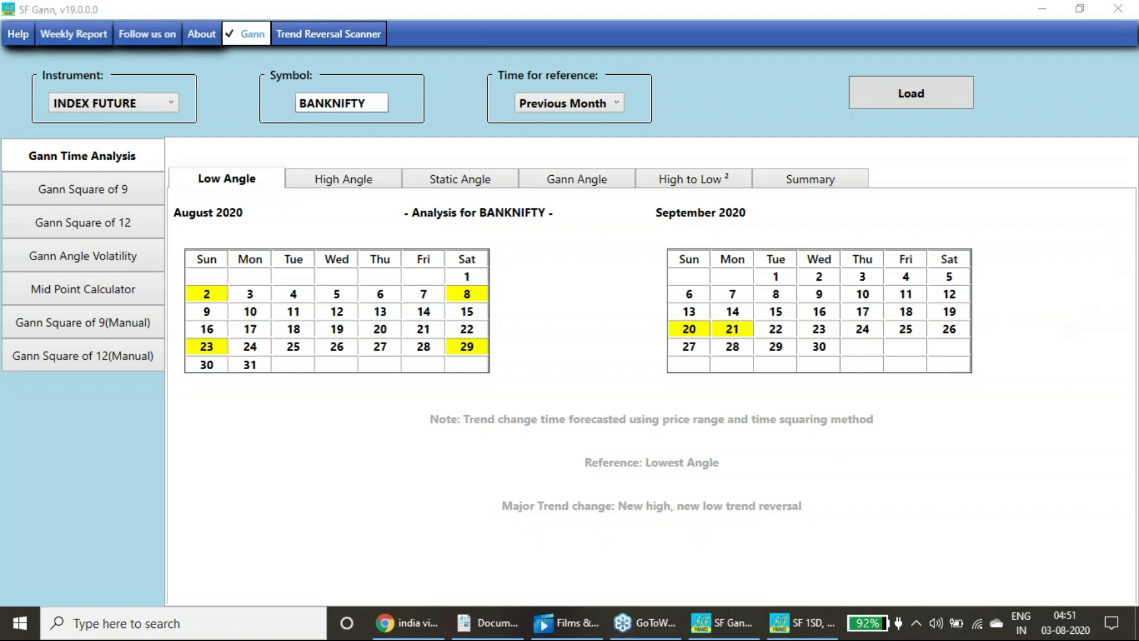
click(345, 186)
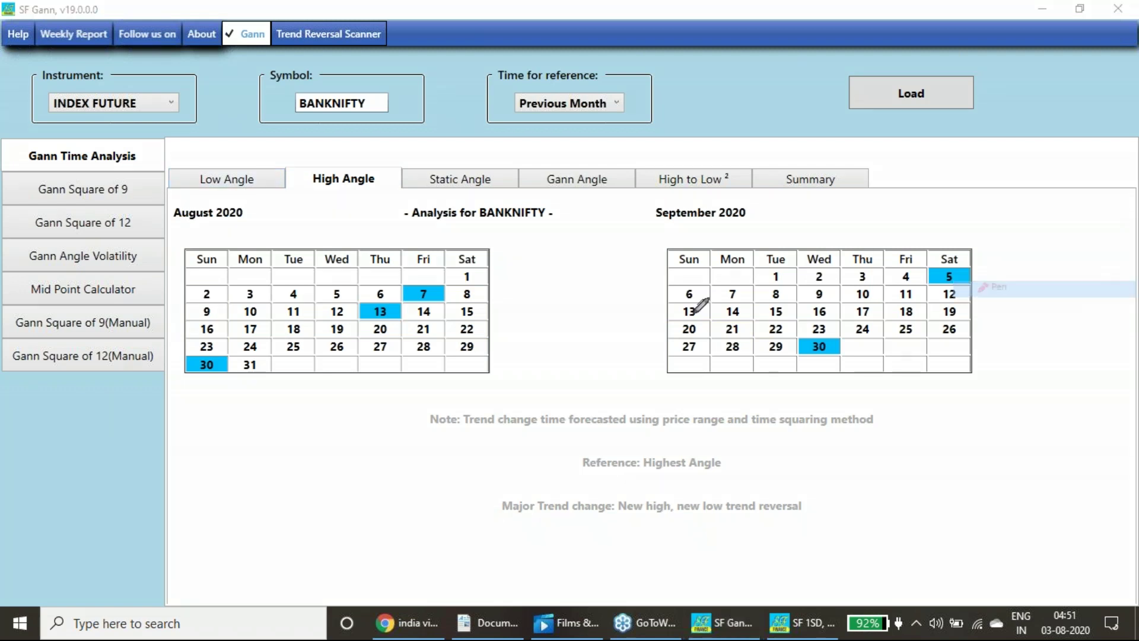
mouse_move(437, 298)
mouse_down()
mouse_move(418, 291)
mouse_move(437, 263)
mouse_move(443, 299)
mouse_up()
mouse_move(376, 284)
mouse_down()
mouse_move(392, 236)
mouse_move(398, 248)
mouse_move(477, 223)
mouse_up()
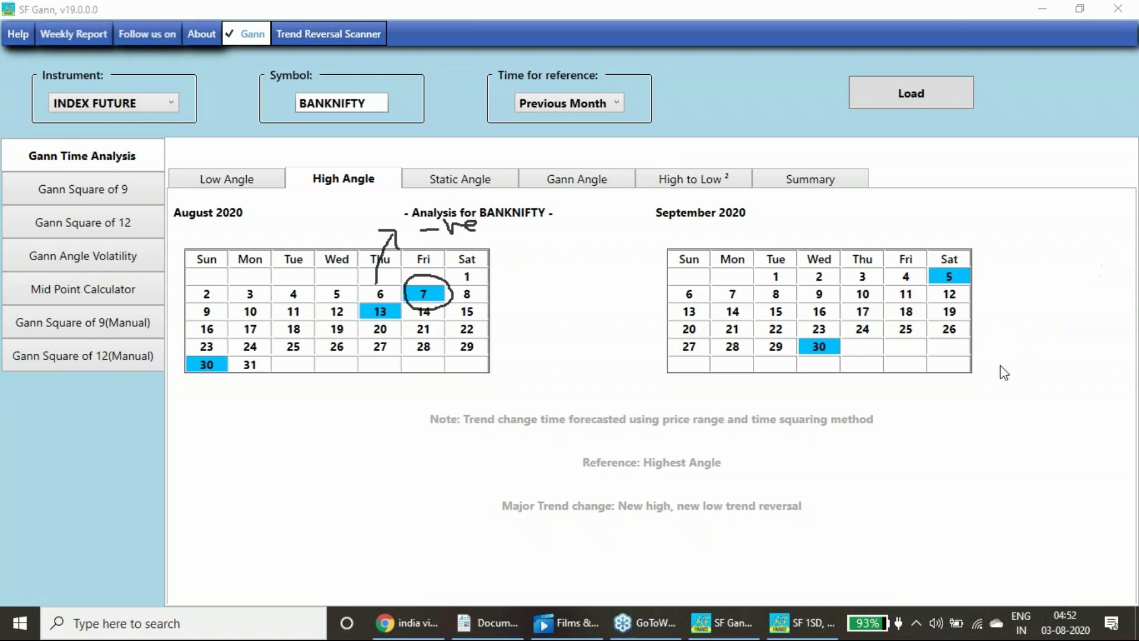
key(e)
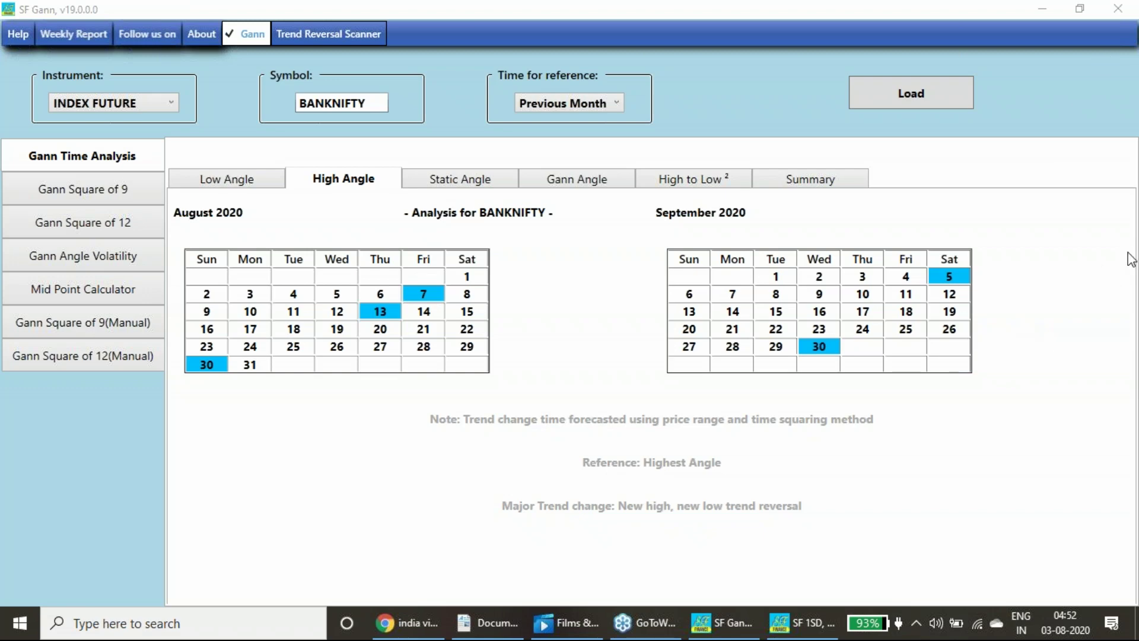
Step: Open the Smart Finance website's products page in Chrome
click(408, 621)
click(76, 16)
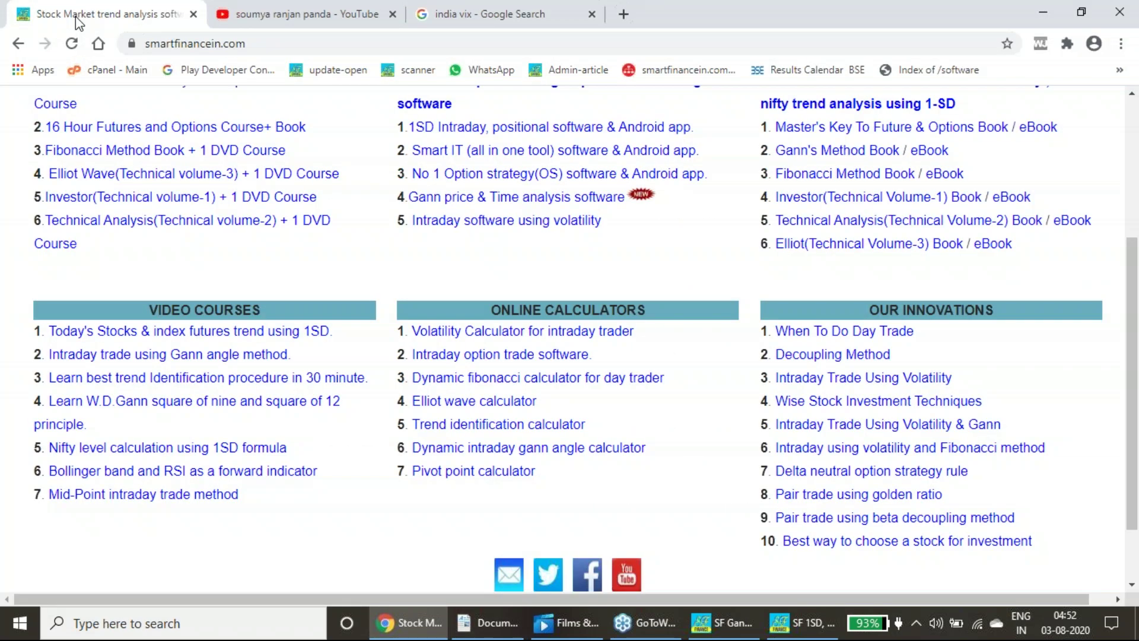
scroll(308, 392, up, 4)
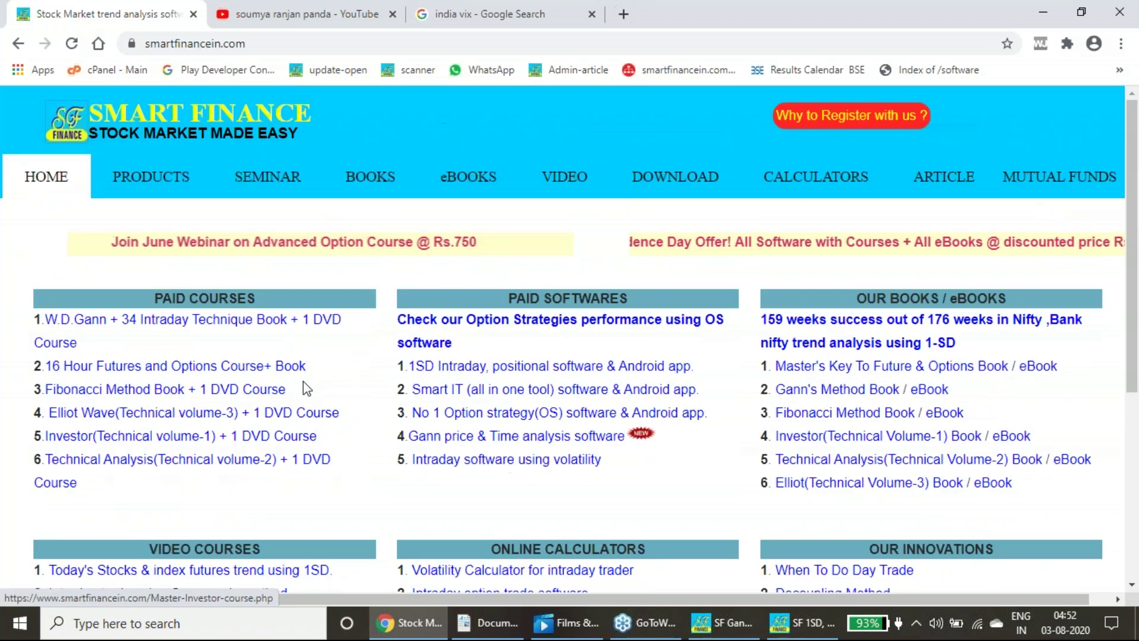
click(156, 197)
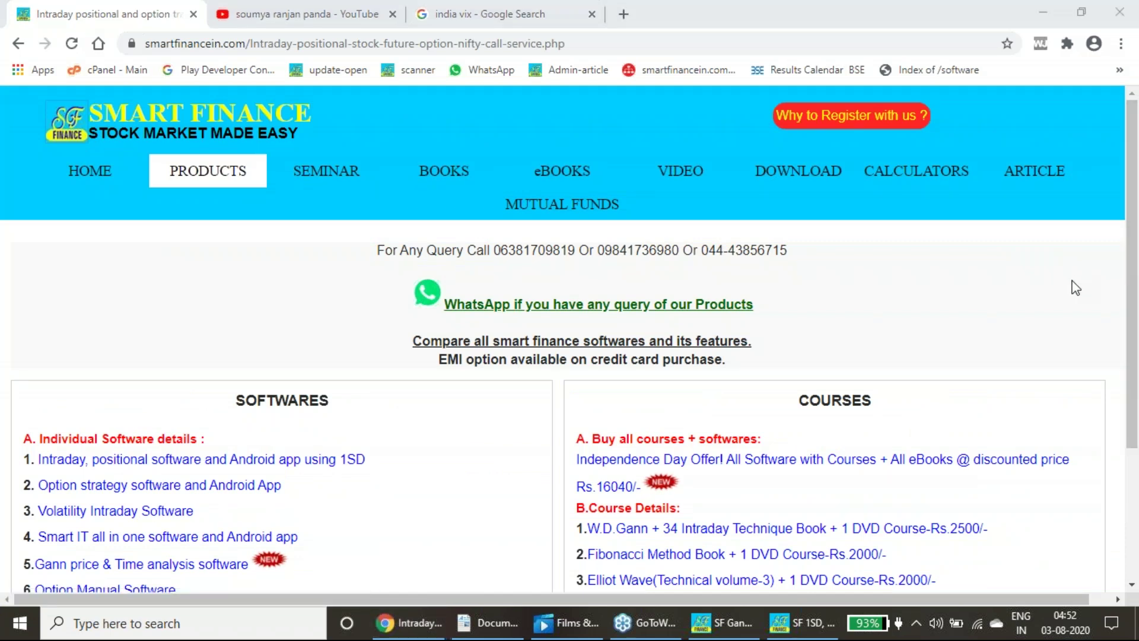
Step: Close the registration popup and mark the Courses, eBooks and Rs.16040/- offer details
drag(781, 476, 847, 475)
drag(927, 474, 965, 473)
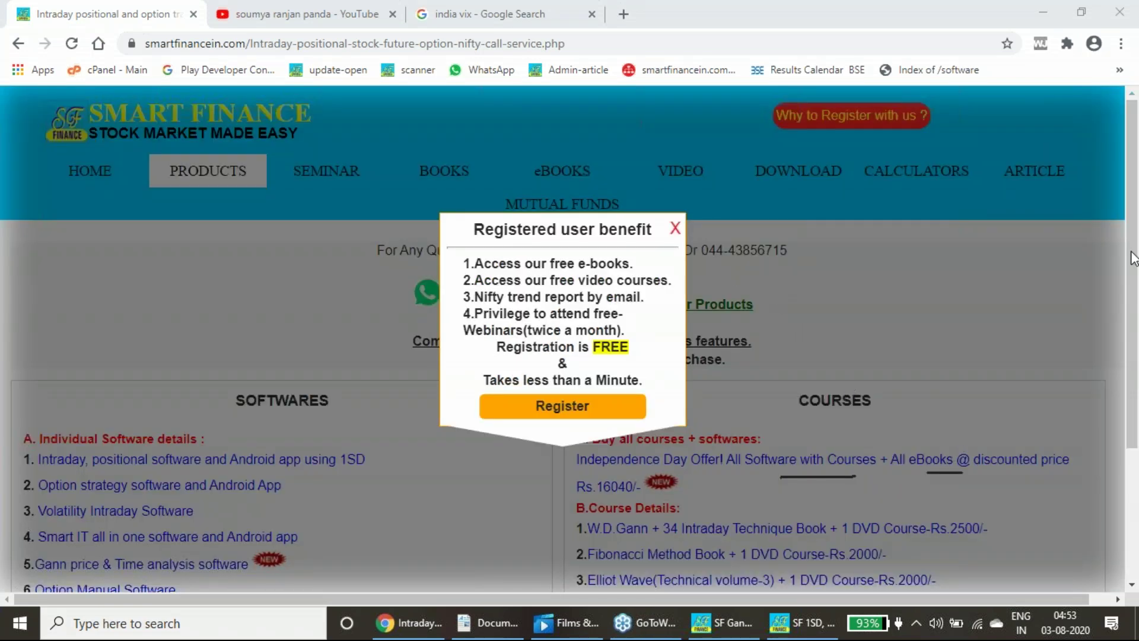
click(676, 229)
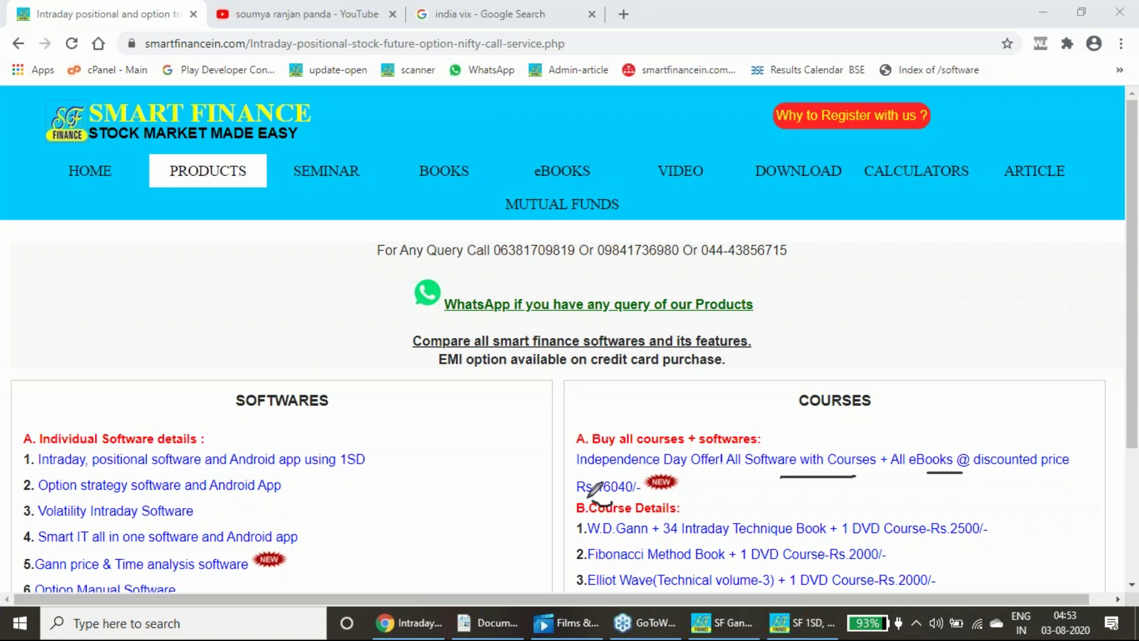
mouse_move(590, 494)
mouse_down()
mouse_move(584, 465)
mouse_move(629, 466)
mouse_move(638, 499)
mouse_move(610, 497)
mouse_up()
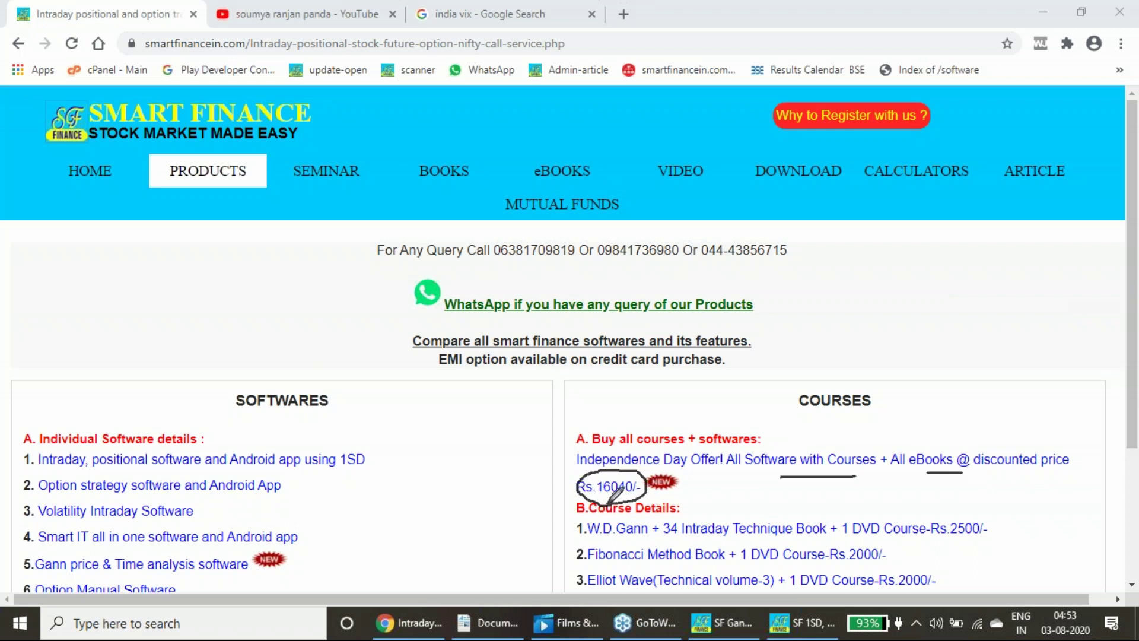
mouse_move(992, 501)
mouse_down()
mouse_move(1016, 543)
mouse_move(1013, 568)
mouse_up()
Step: View the Independence Day offer details, return to the products page and clear the pen marks
click(774, 467)
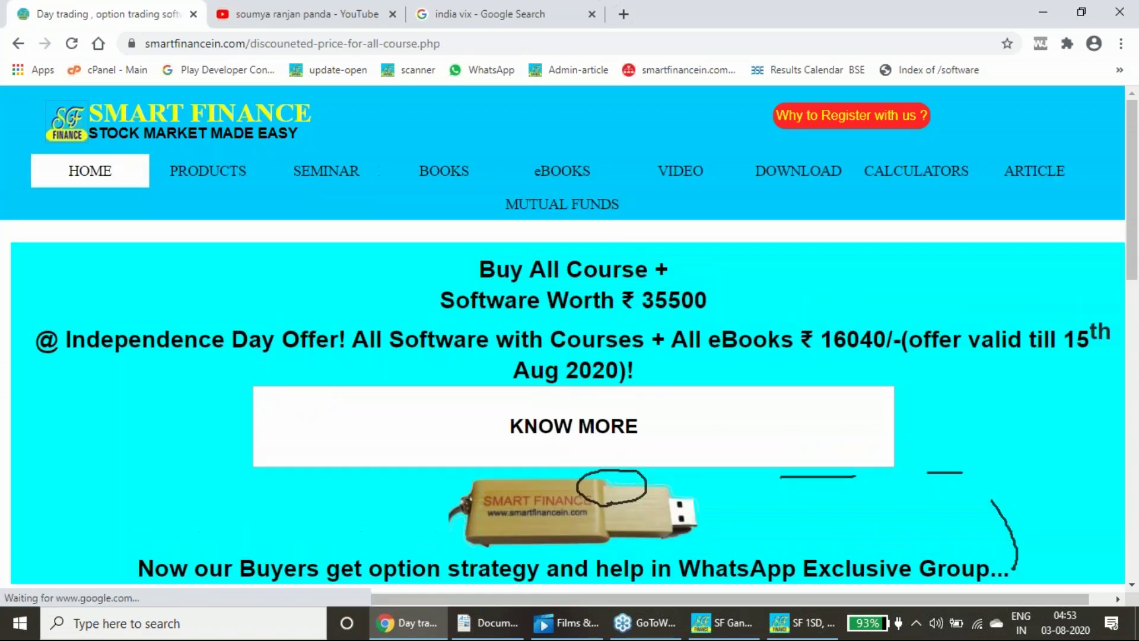
scroll(671, 358, down, 4)
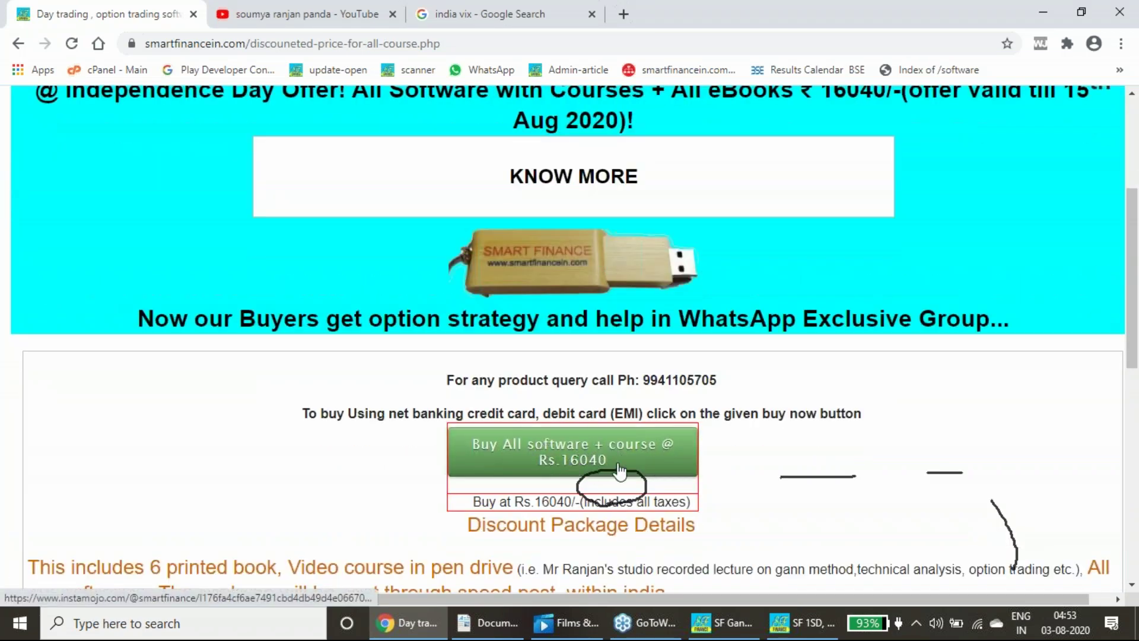
scroll(668, 465, up, 1)
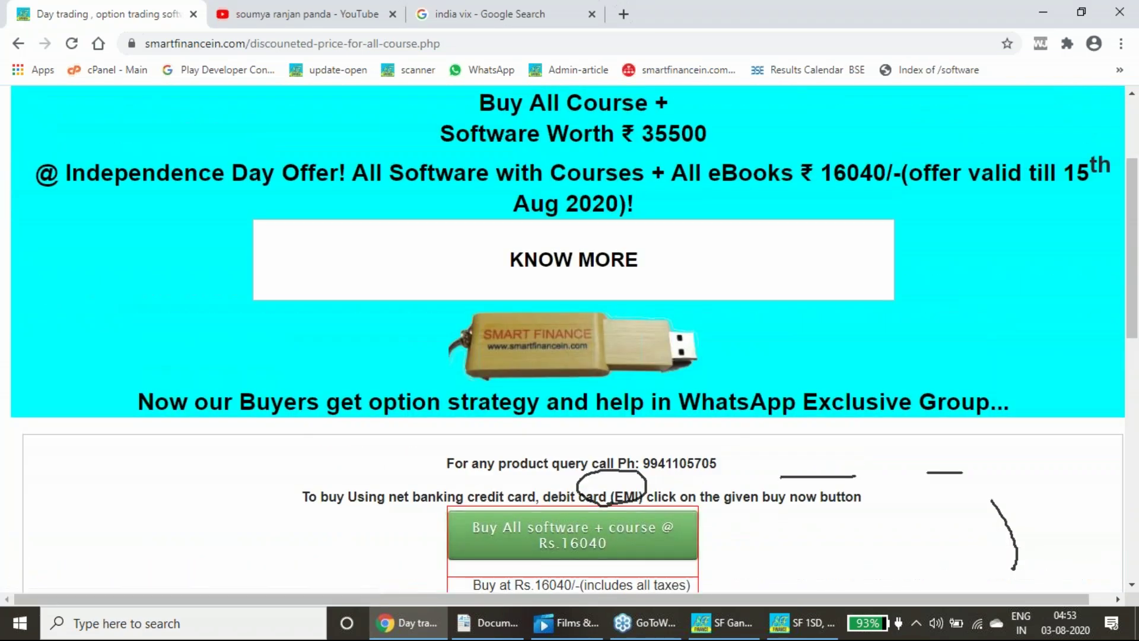
scroll(669, 465, up, 2)
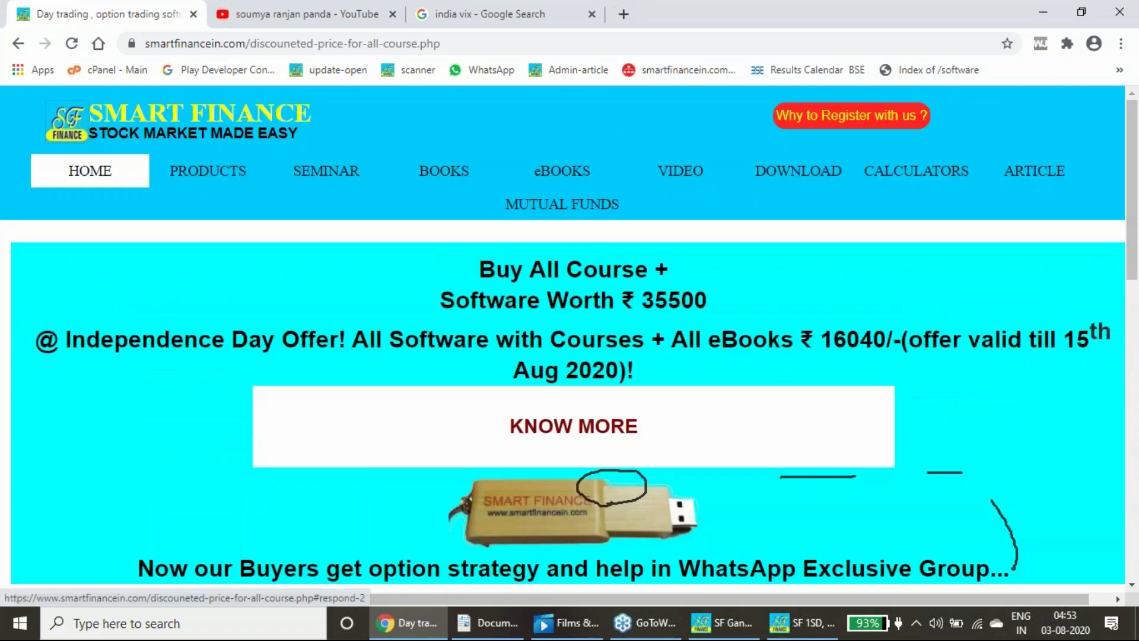
click(23, 48)
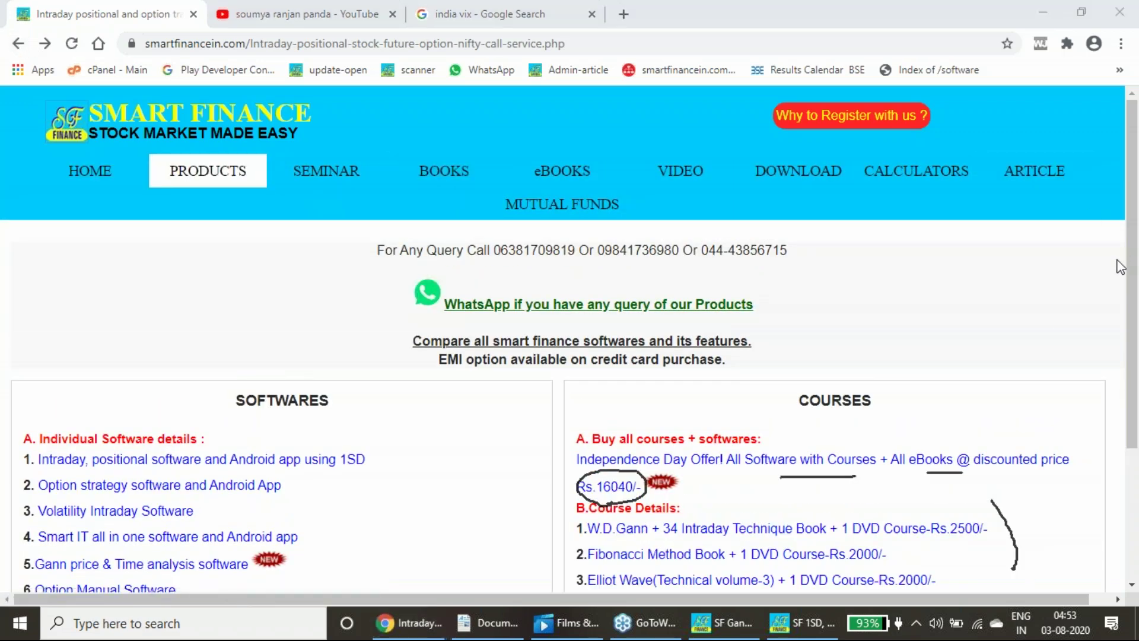
key(e)
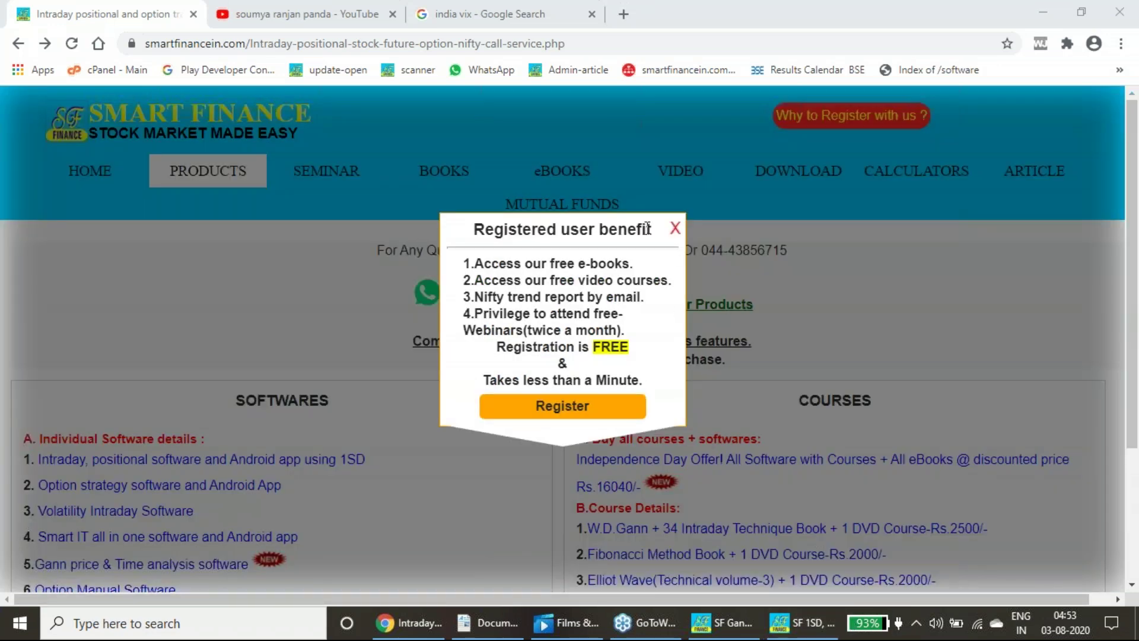
Step: Dismiss the popup and list SF 1SD analyses saved from 01-Aug-2020 to 03-Aug-2020
click(676, 230)
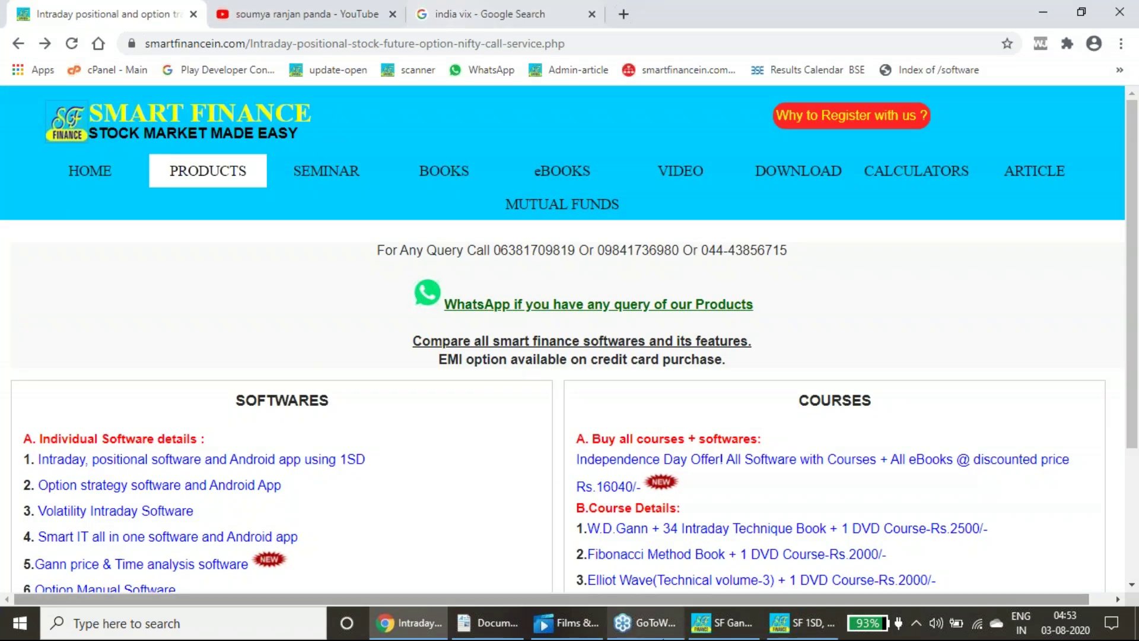
click(807, 630)
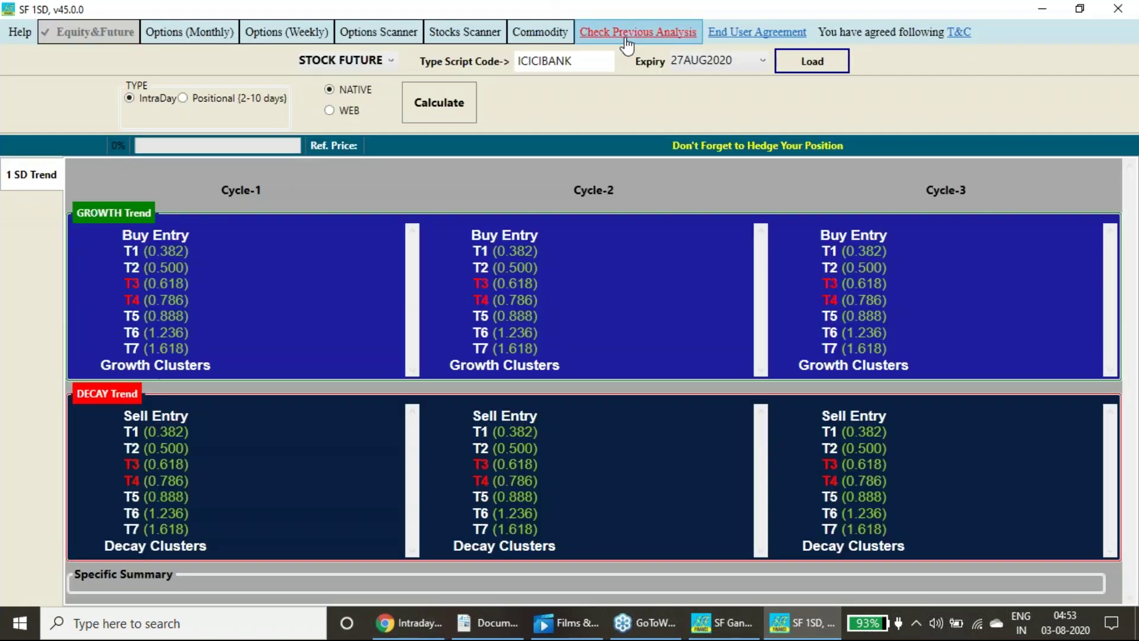
click(627, 33)
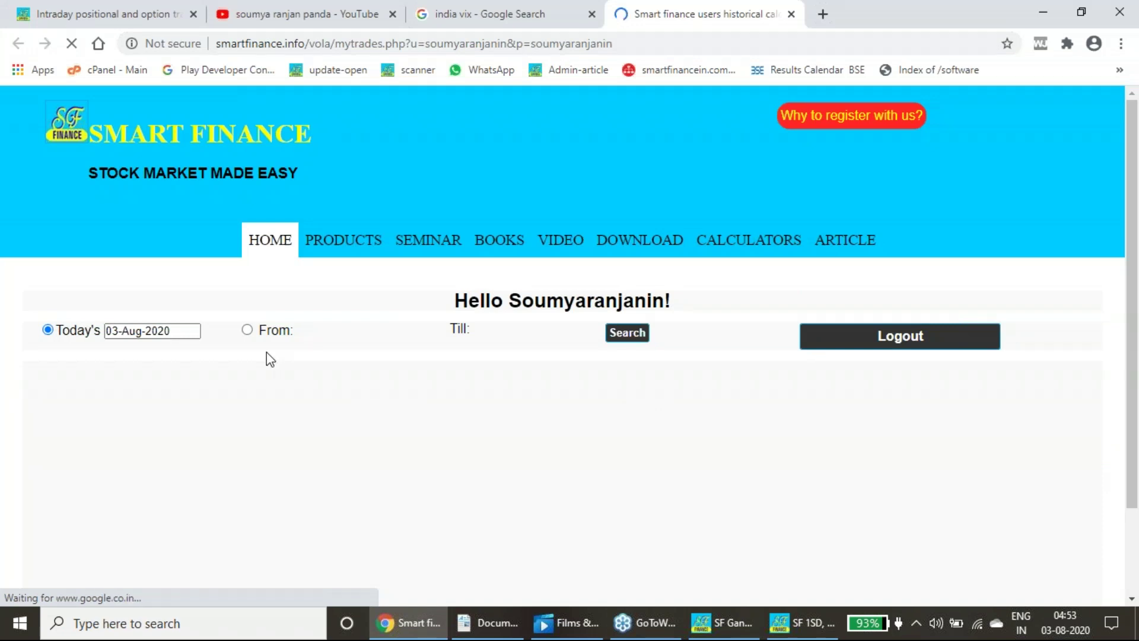
click(247, 330)
click(356, 331)
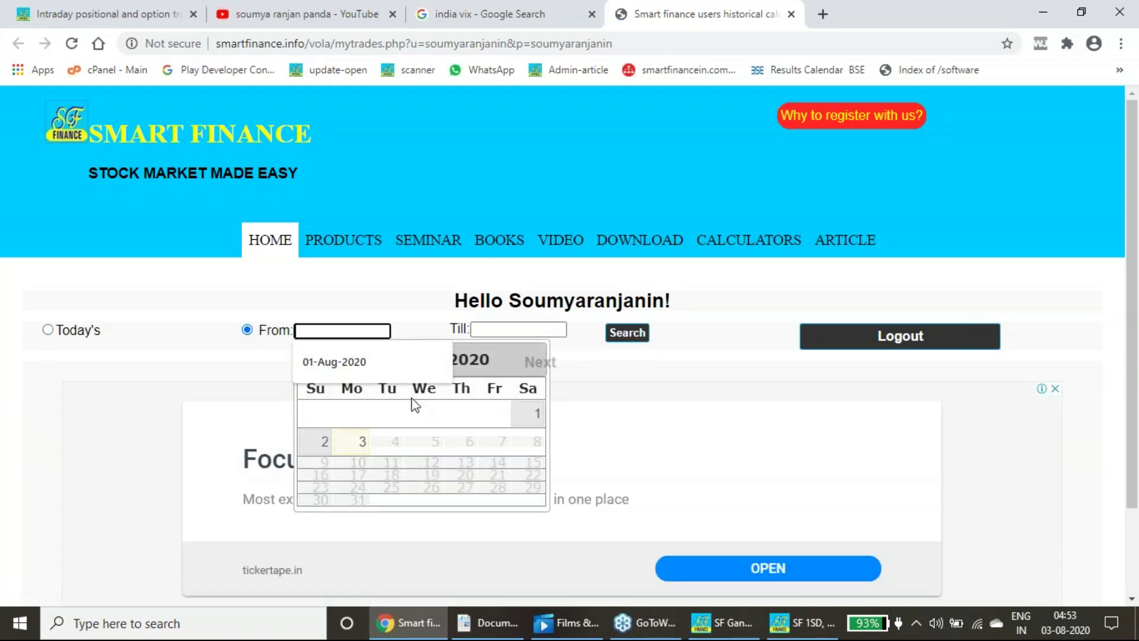
click(531, 418)
click(511, 330)
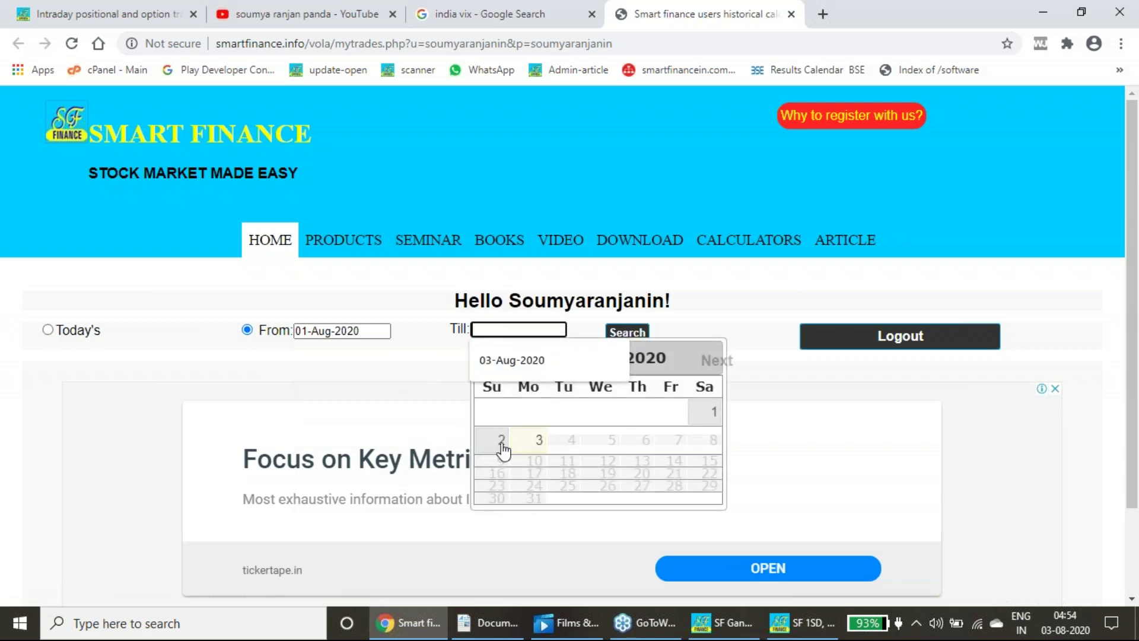
click(531, 443)
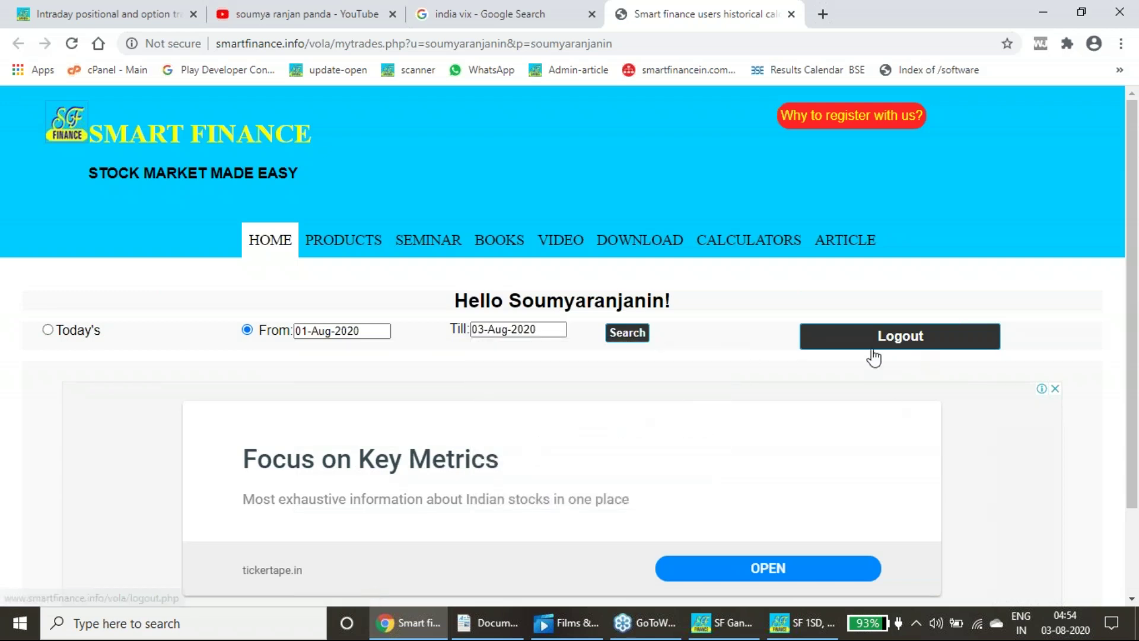
click(618, 336)
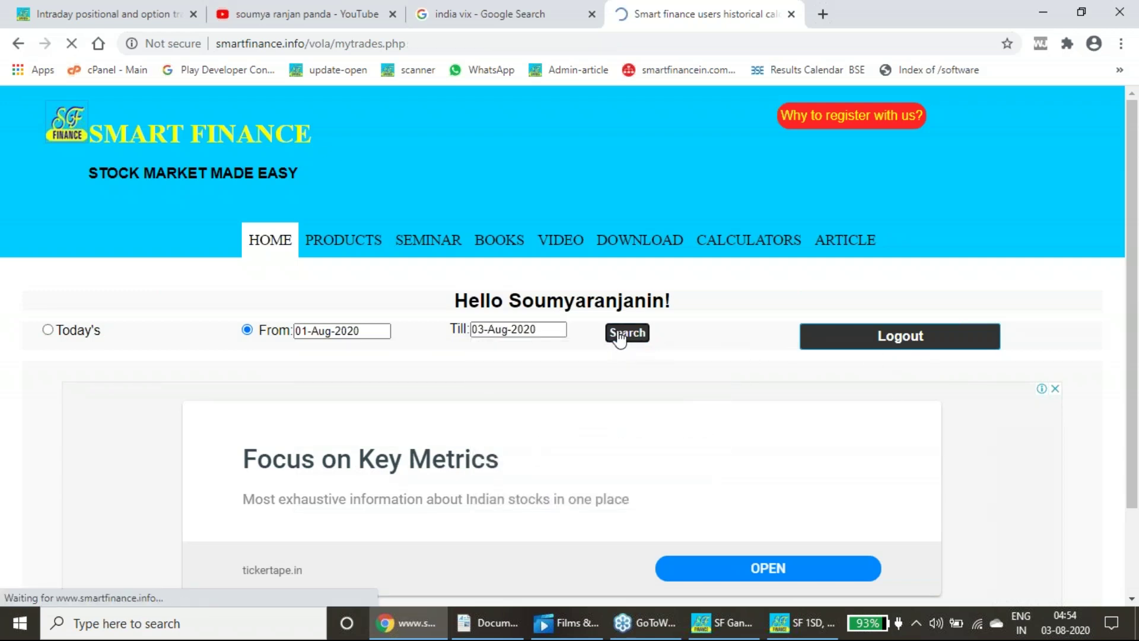
Step: Open the saved NIFTY and BANKNIFTY analyses in new Chrome tabs
scroll(646, 433, down, 3)
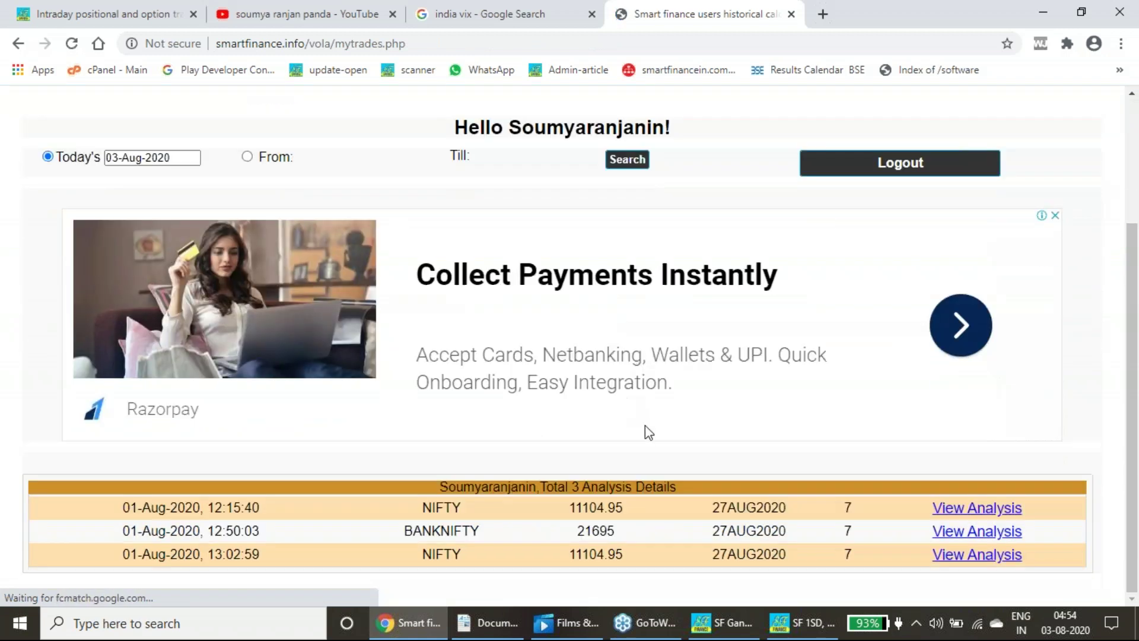
click(968, 509)
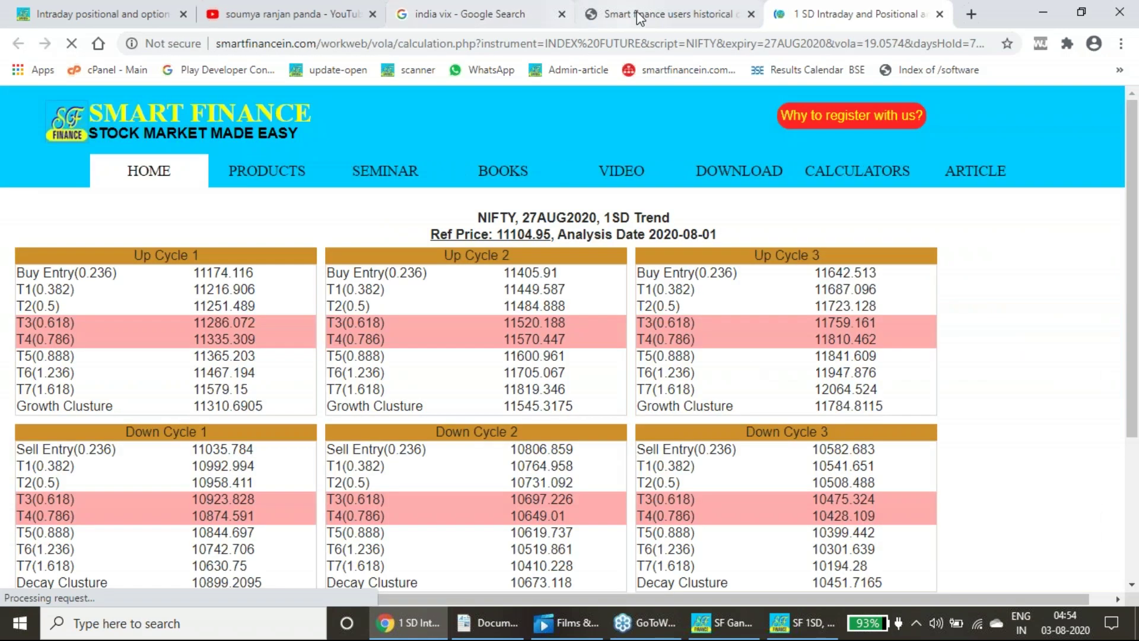
click(639, 16)
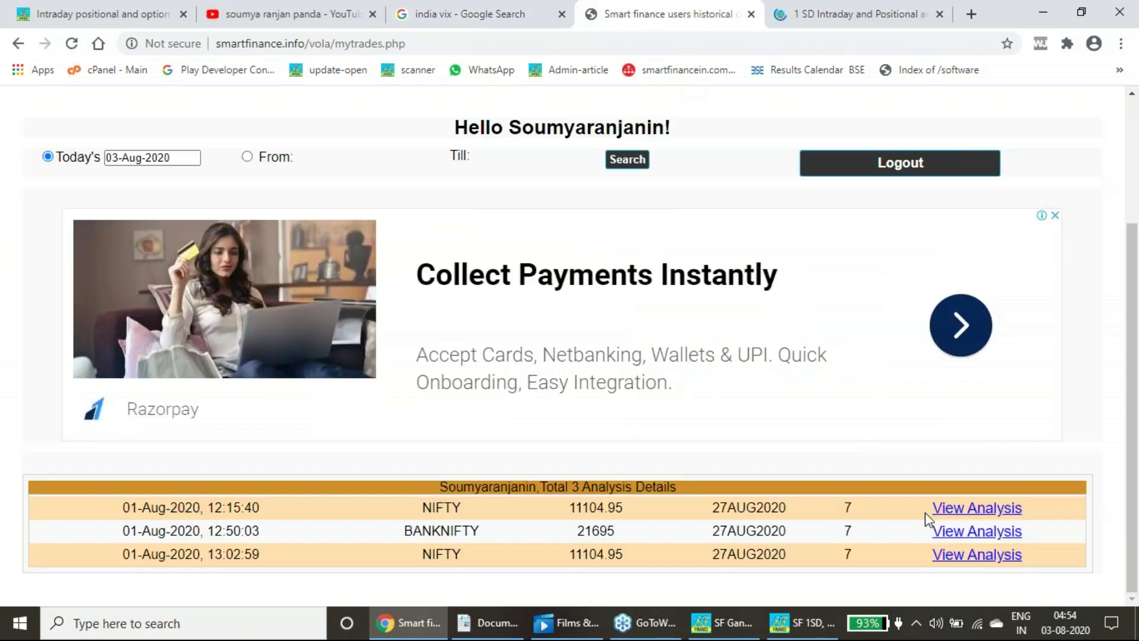
click(959, 533)
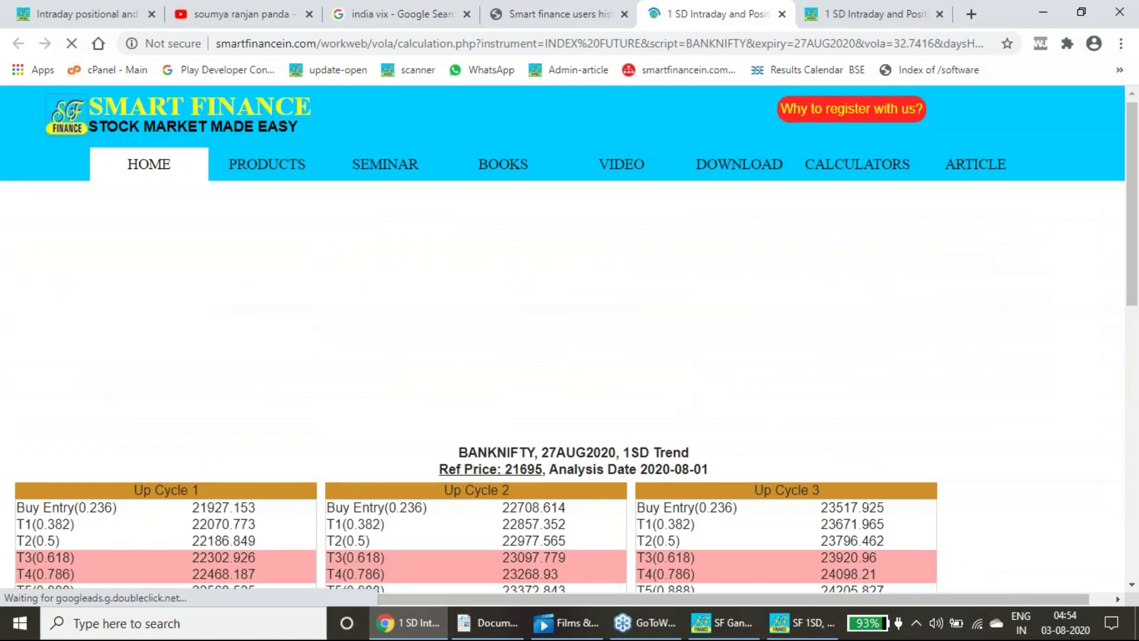
Step: Scroll through the BANKNIFTY 1SD Trend tables, then the NIFTY 27AUG2020 Up and Down Cycle tables
scroll(678, 398, down, 5)
scroll(680, 393, down, 1)
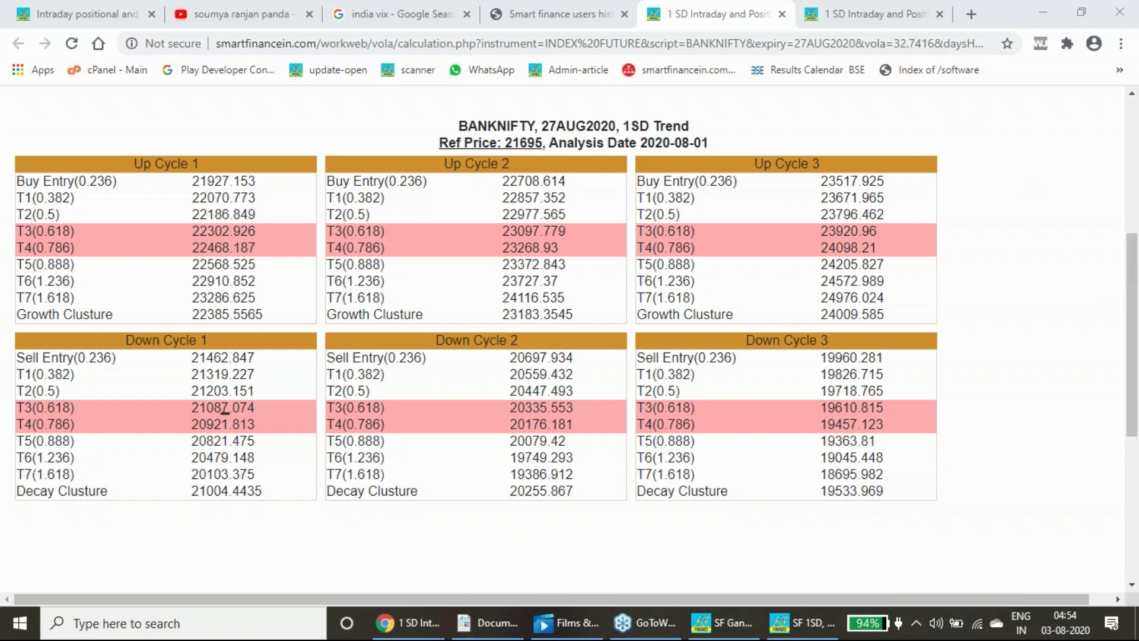
click(872, 14)
scroll(482, 416, down, 5)
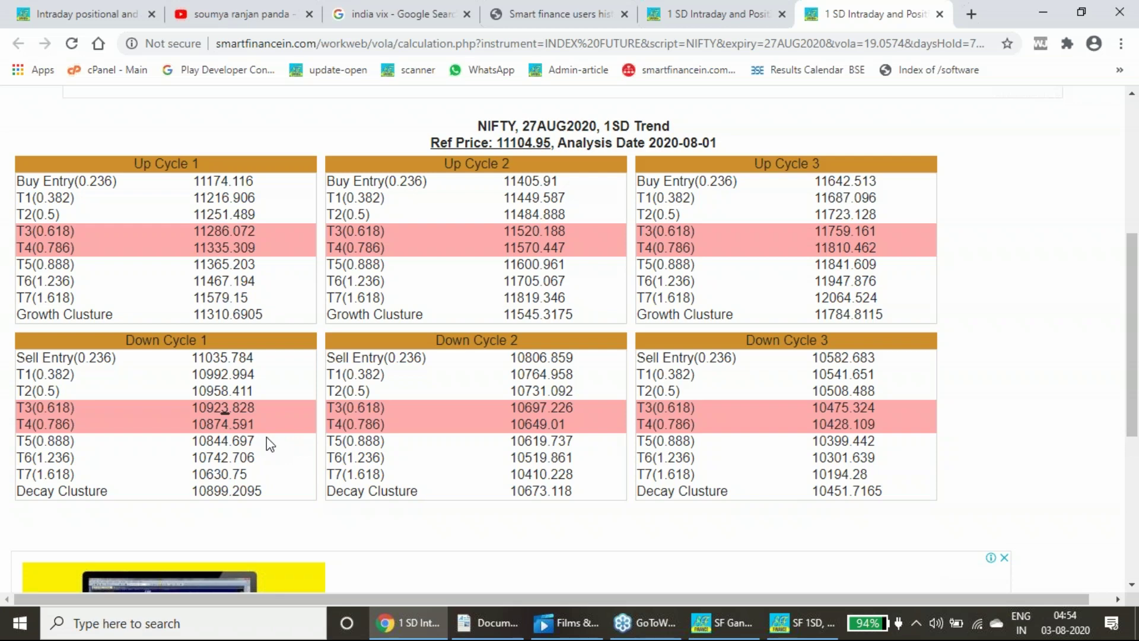
Step: Show the YouTube channel's Videos page in Chrome, briefly checking SF 1SD and SF Gann
click(801, 622)
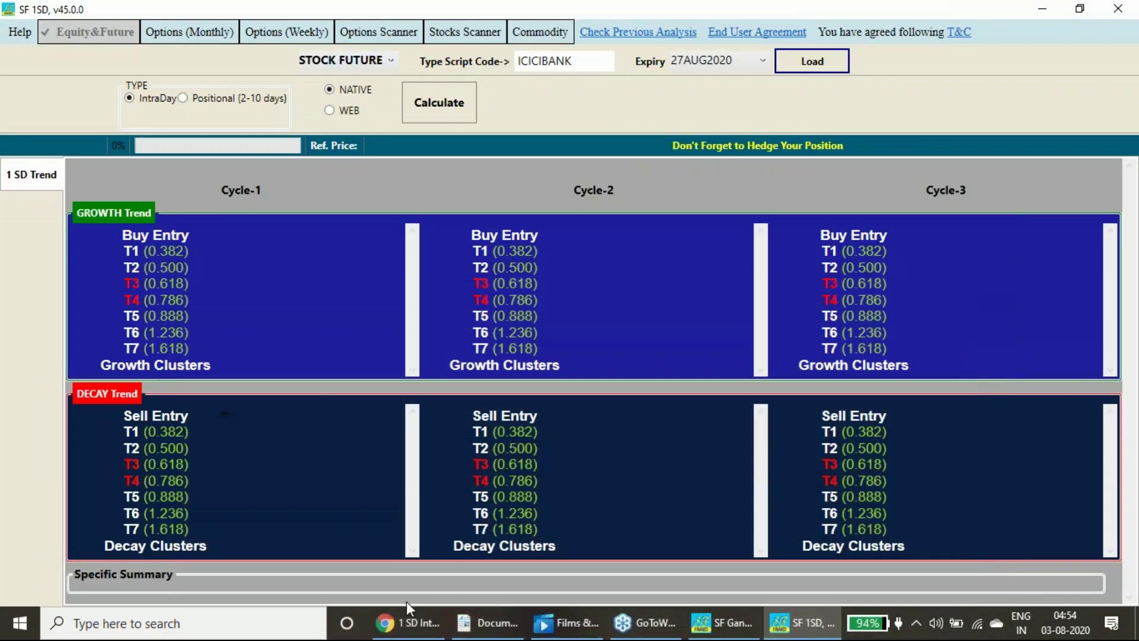
click(408, 622)
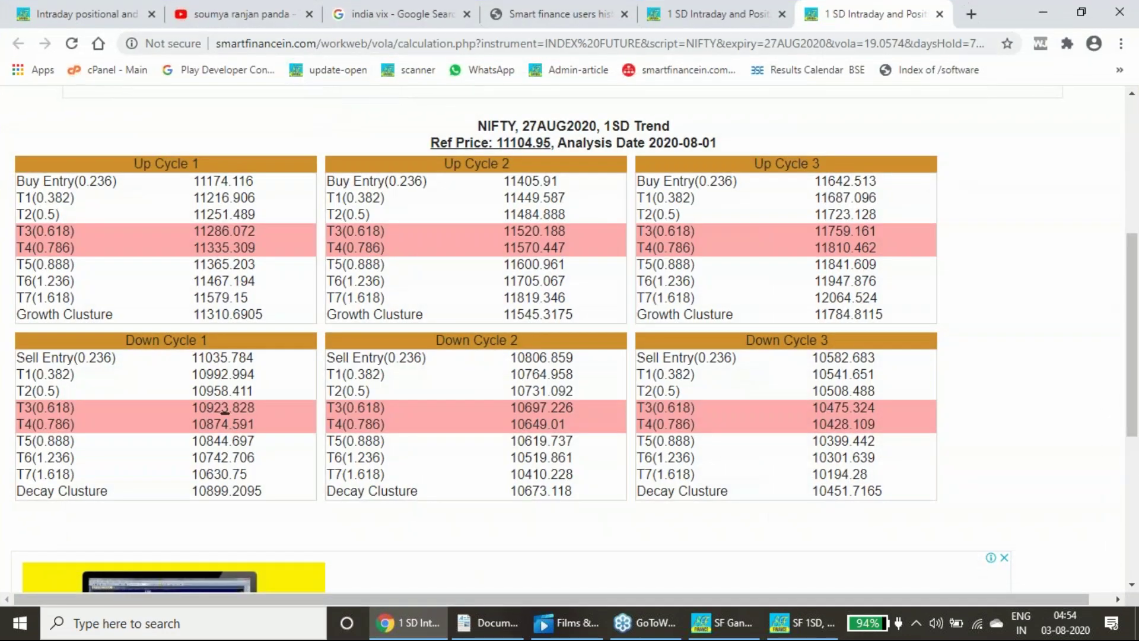
click(273, 14)
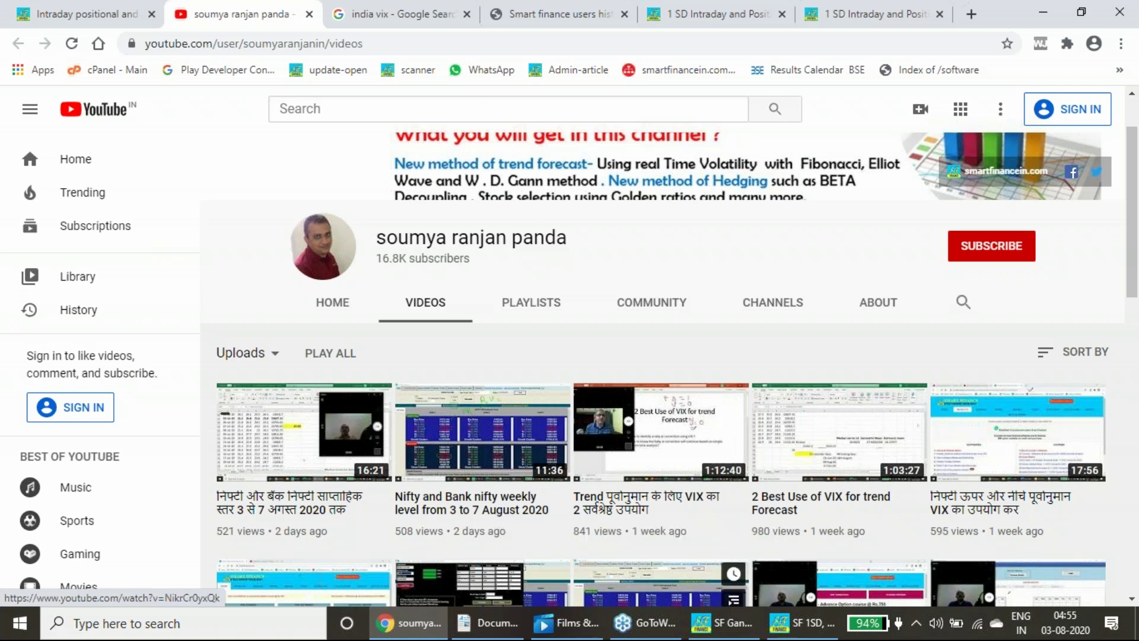
click(808, 627)
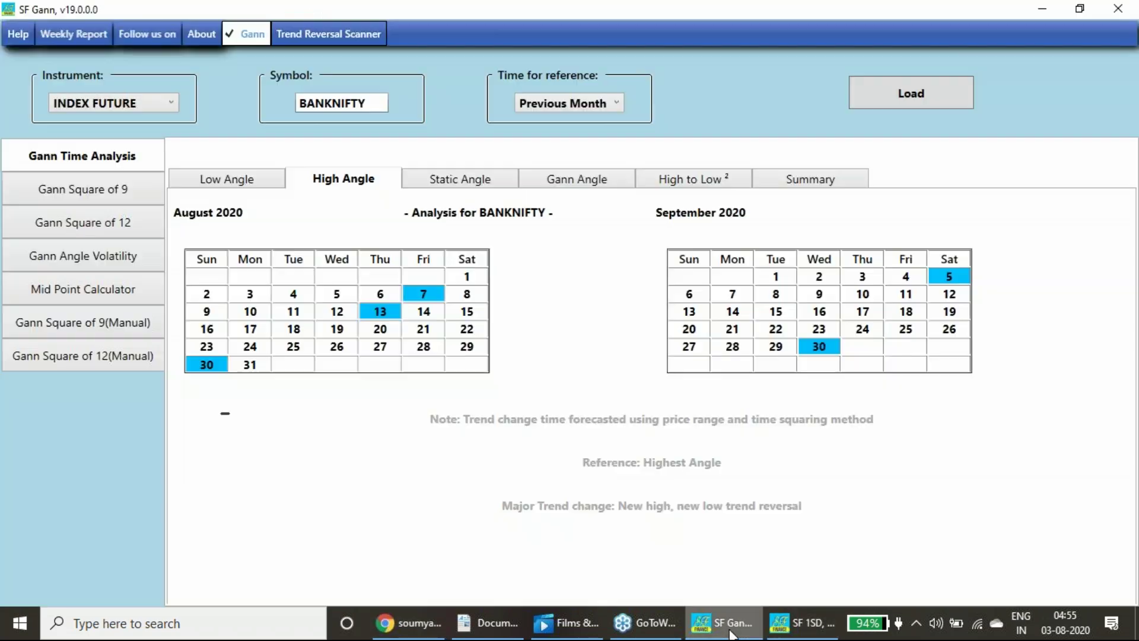
click(733, 634)
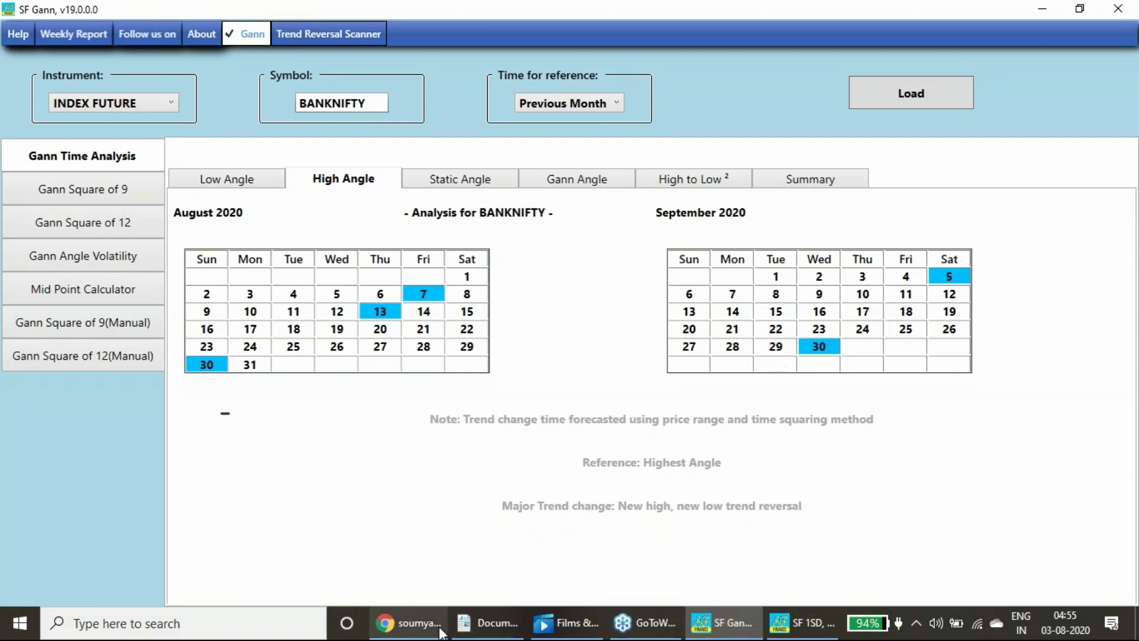
click(410, 624)
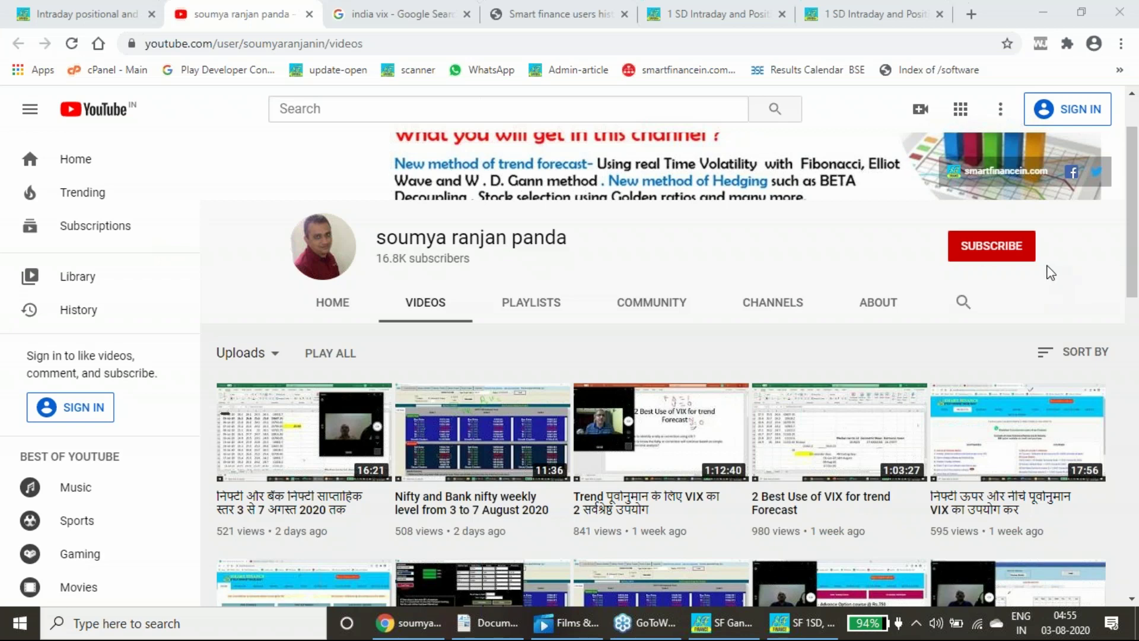
Step: Return to the NIFTY 27AUG2020 1SD Trend analysis, Ref Price 11104.95
click(878, 16)
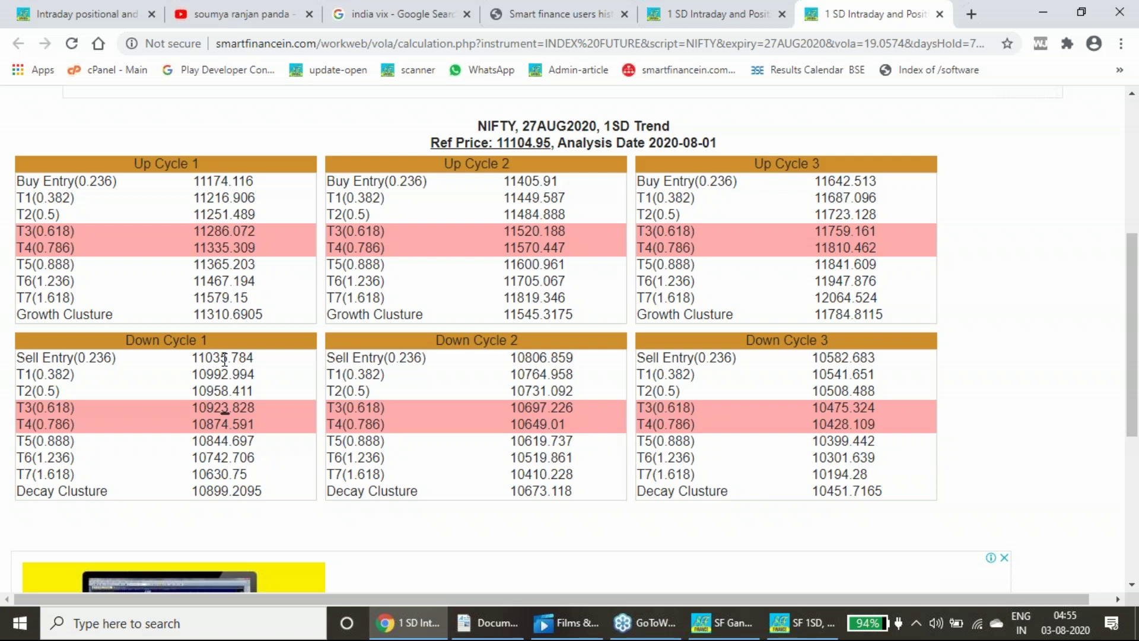
Step: Switch to the Smart Finance products tab, dismiss the registration popup, then scribble and clear a note
click(81, 14)
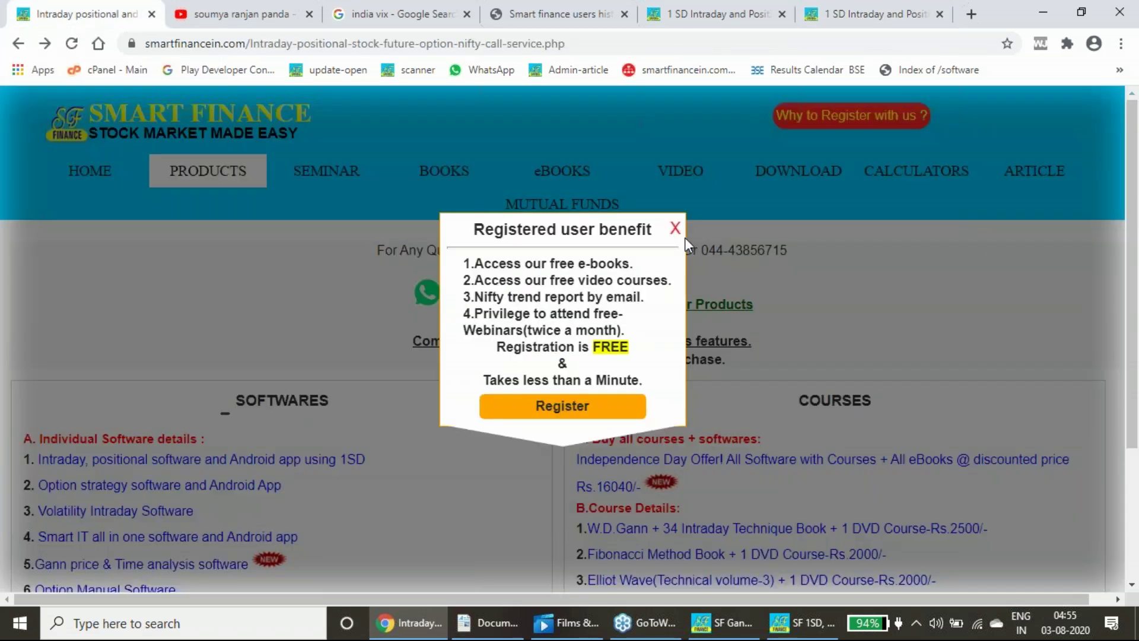
click(674, 227)
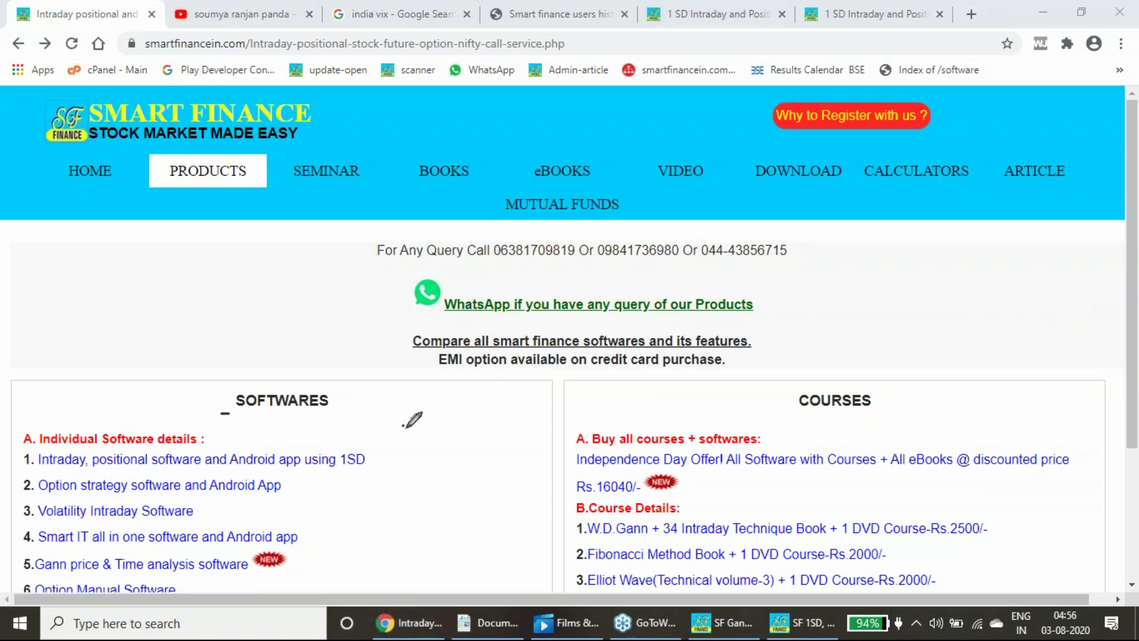
mouse_move(403, 425)
mouse_down()
mouse_move(413, 445)
mouse_move(425, 424)
mouse_move(431, 437)
mouse_move(475, 399)
mouse_move(496, 410)
mouse_up()
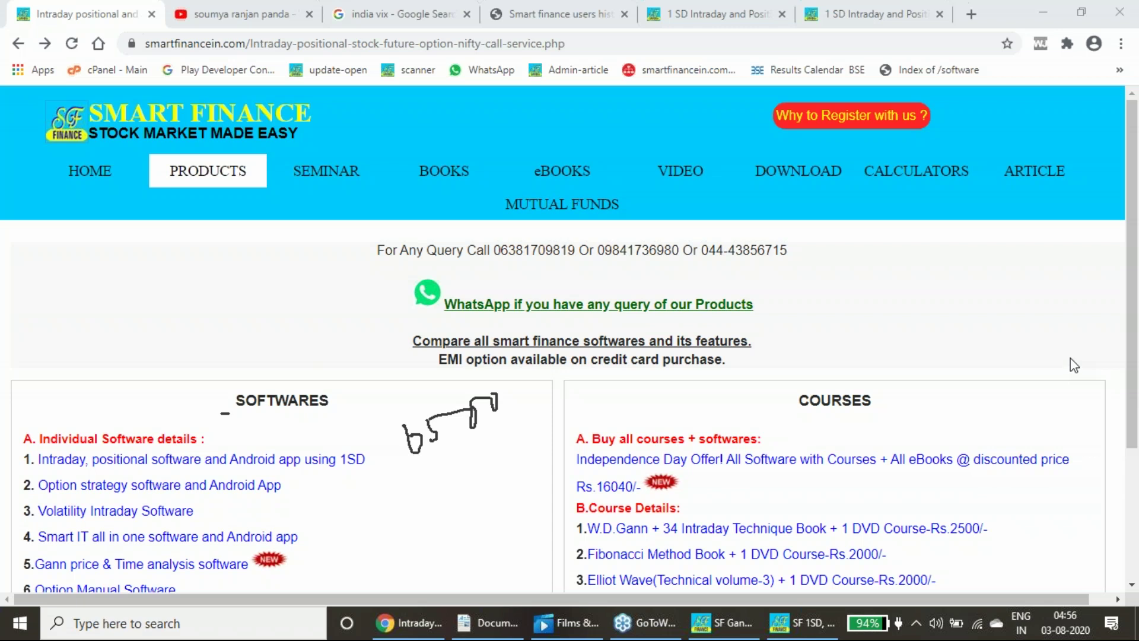
key(e)
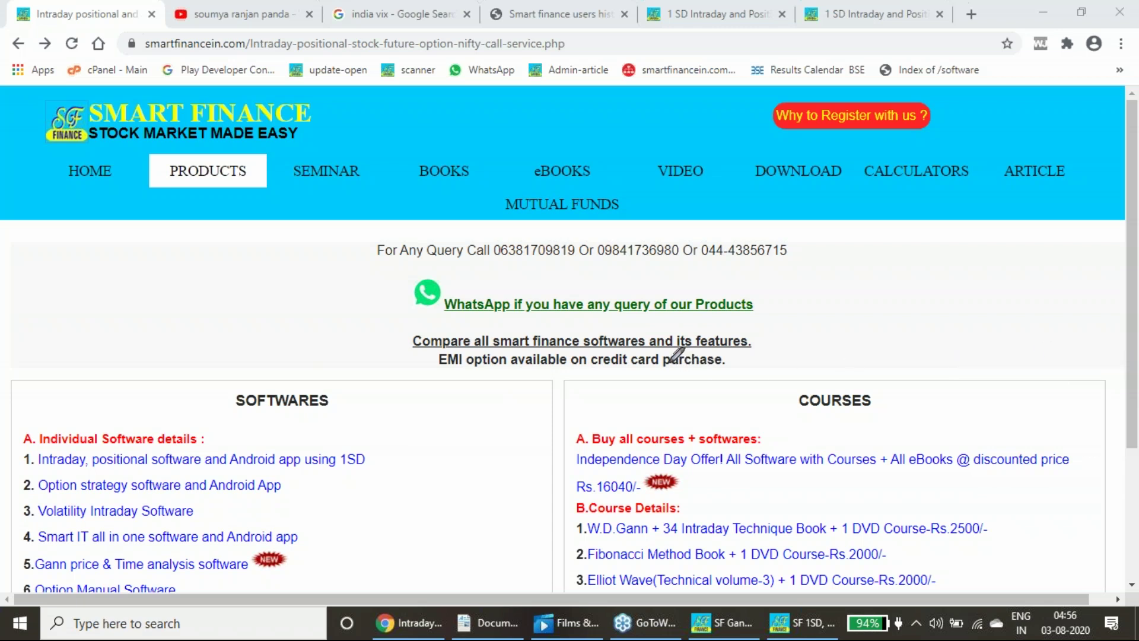